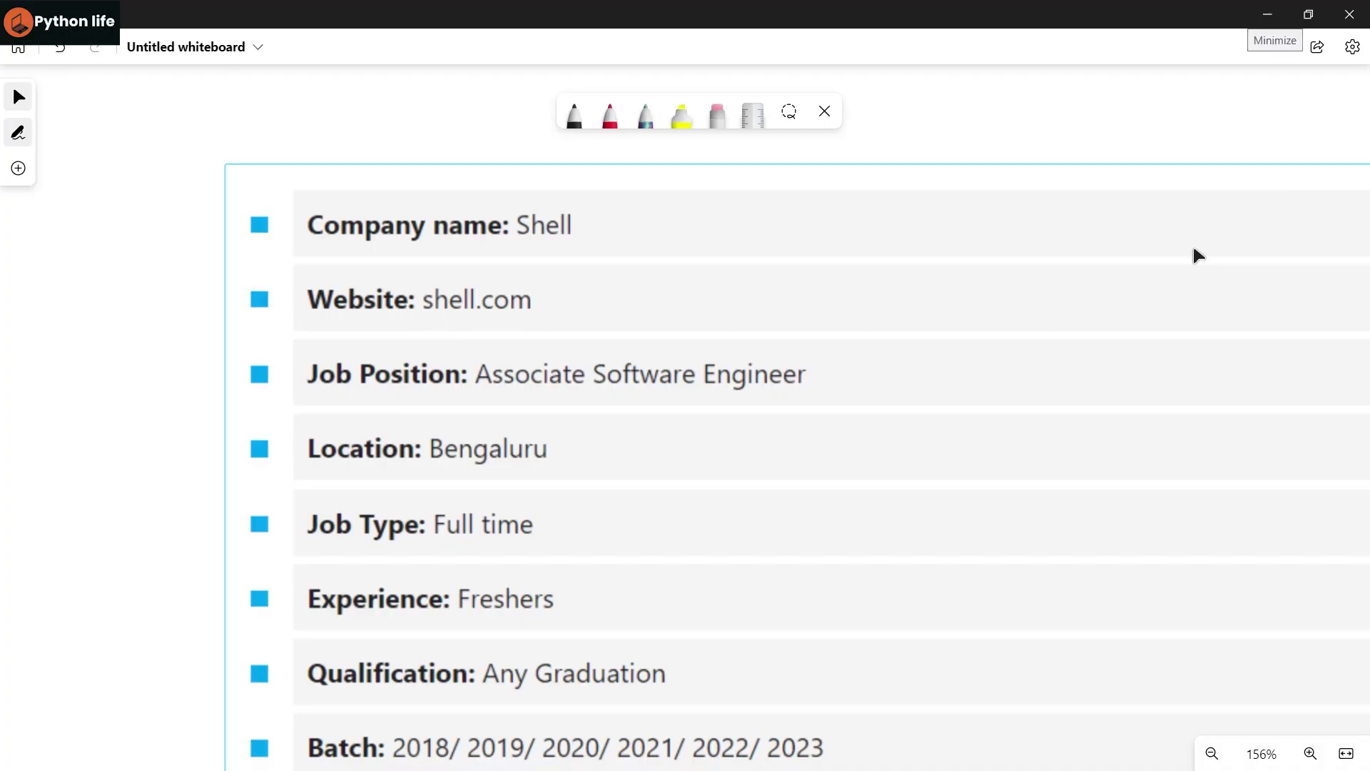
Step: Deselect the Shell job card and minimize Whiteboard to show the desktop
left_click(1199, 255)
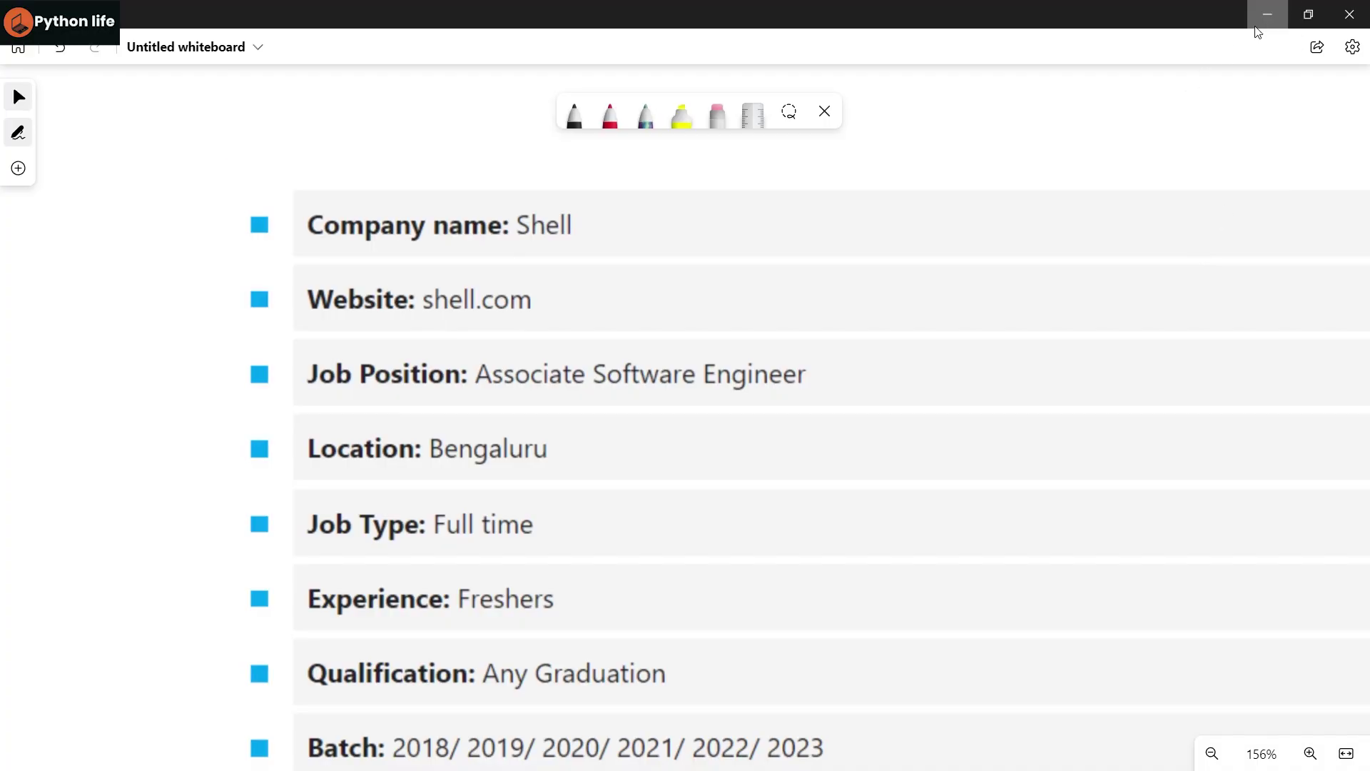
left_click(1266, 15)
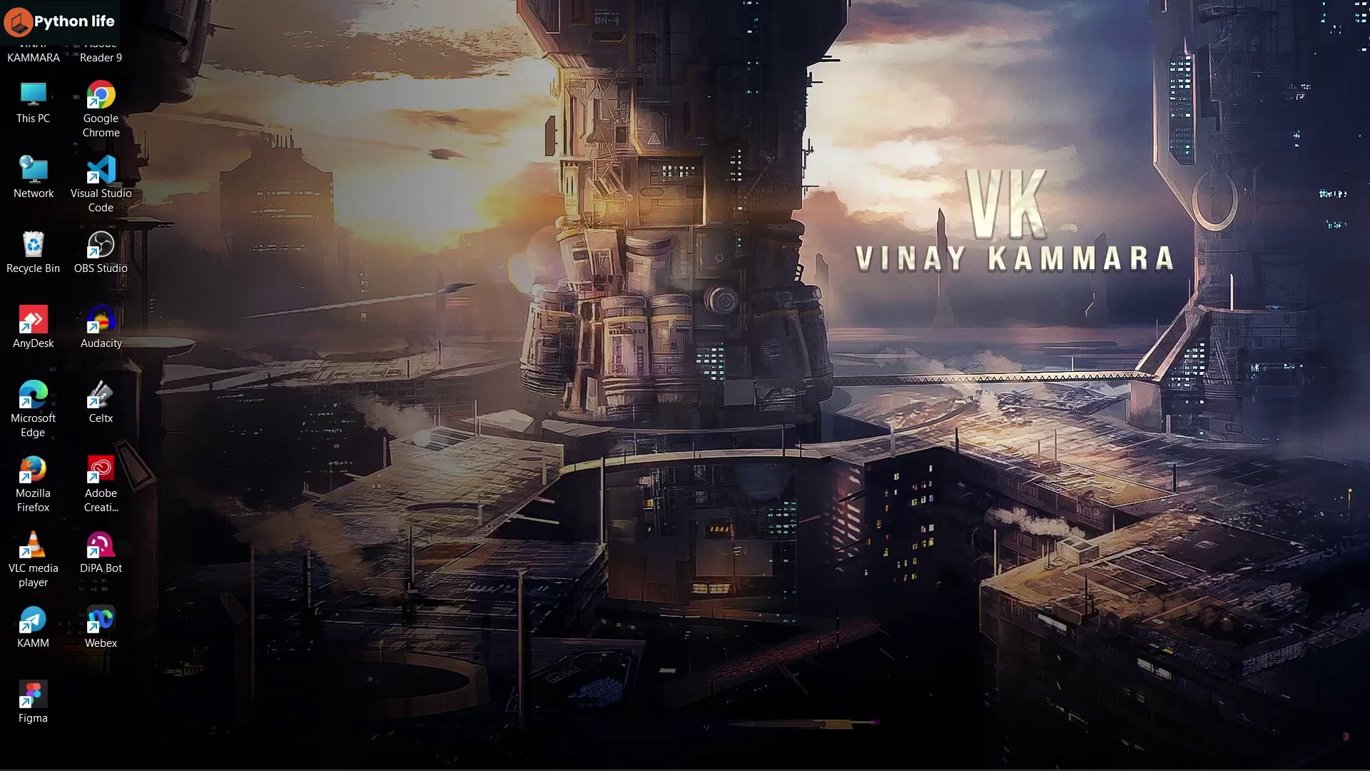
Step: Browse the Python Life channel's uploaded videos in Chrome, then return to the Shell whiteboard
left_click(912, 748)
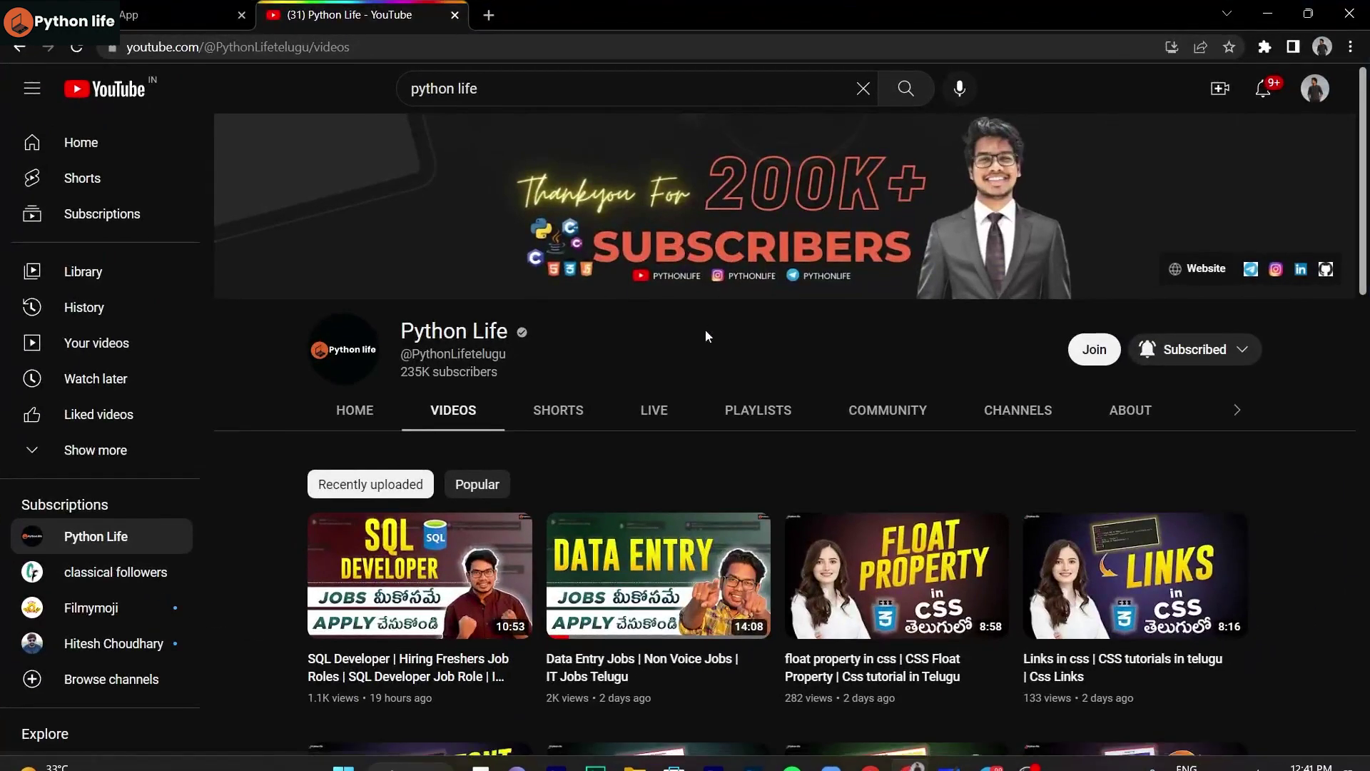
scroll(695, 355, "down", 2)
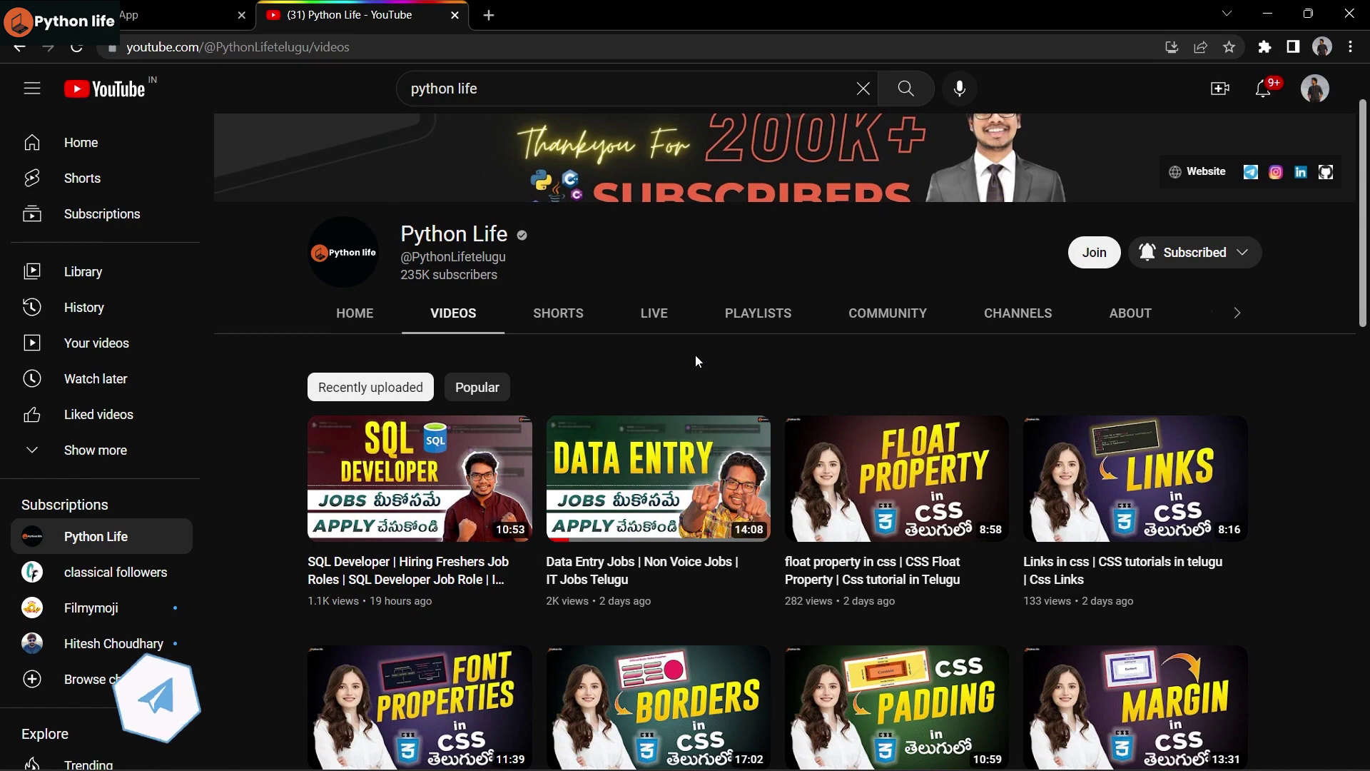
mouse_move(658, 575)
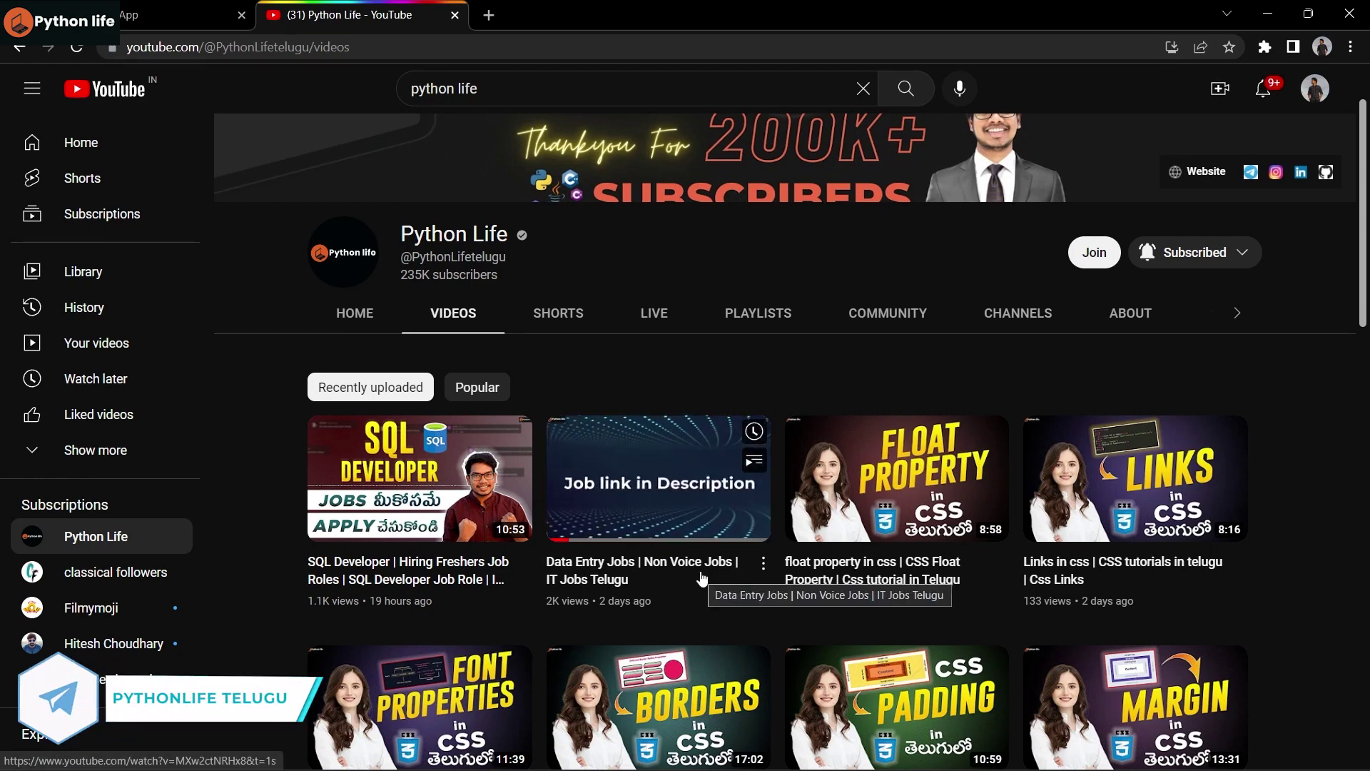
scroll(703, 578, "down", 3)
scroll(702, 579, "down", 1)
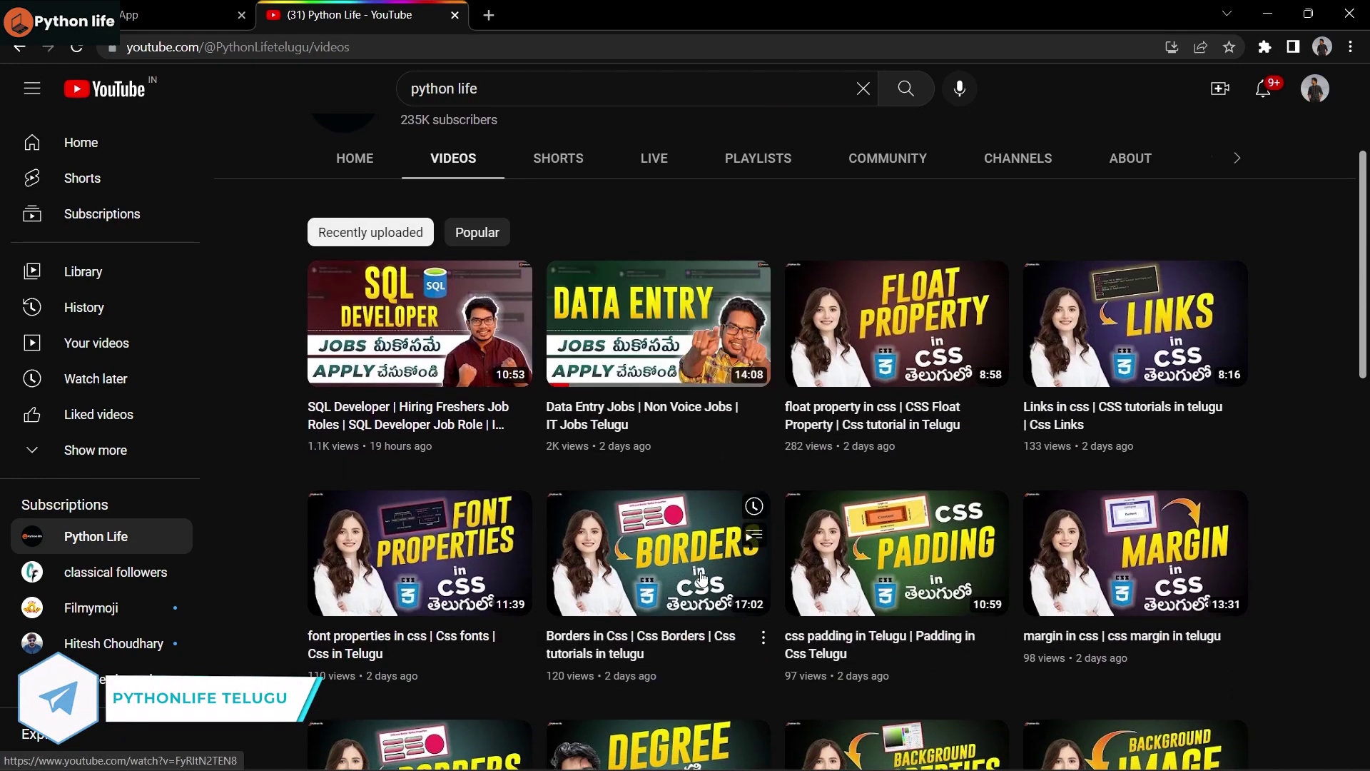
scroll(702, 579, "up", 4)
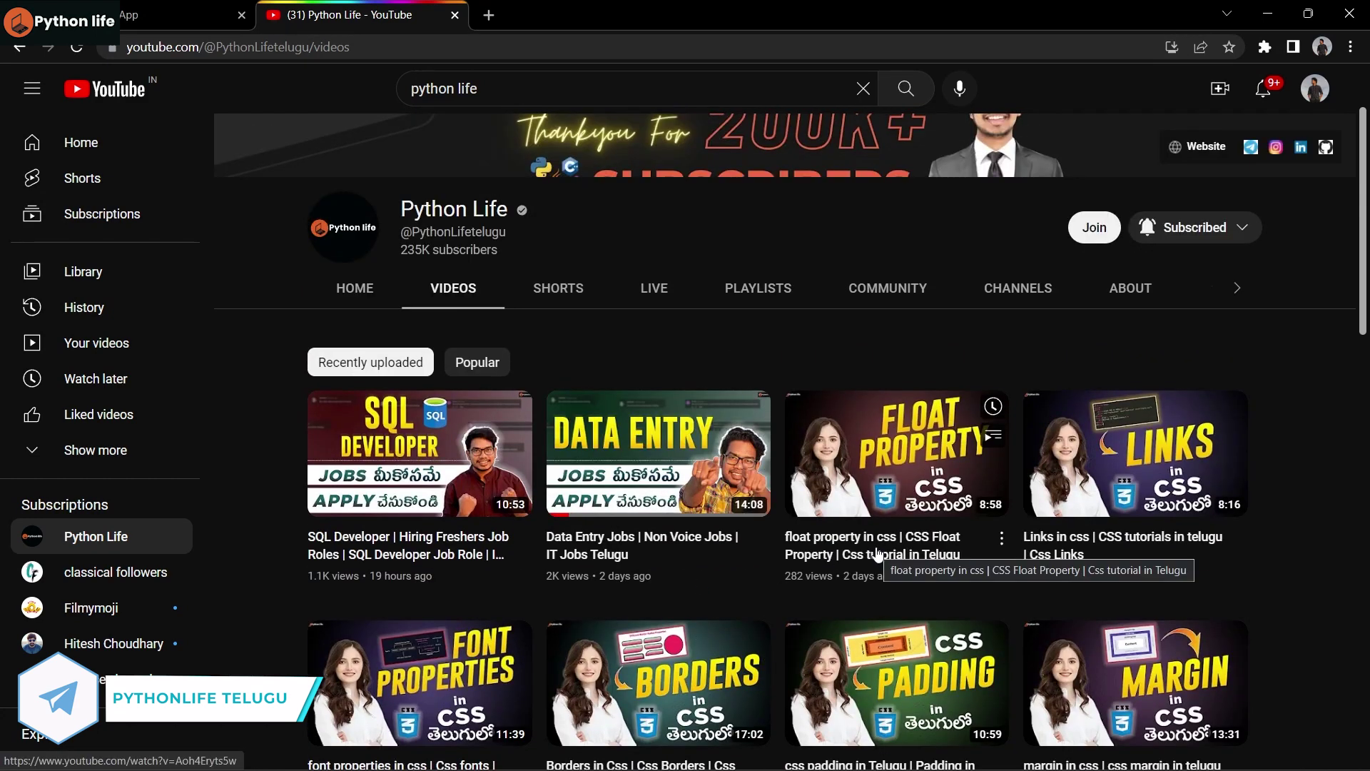
scroll(877, 556, "up", 2)
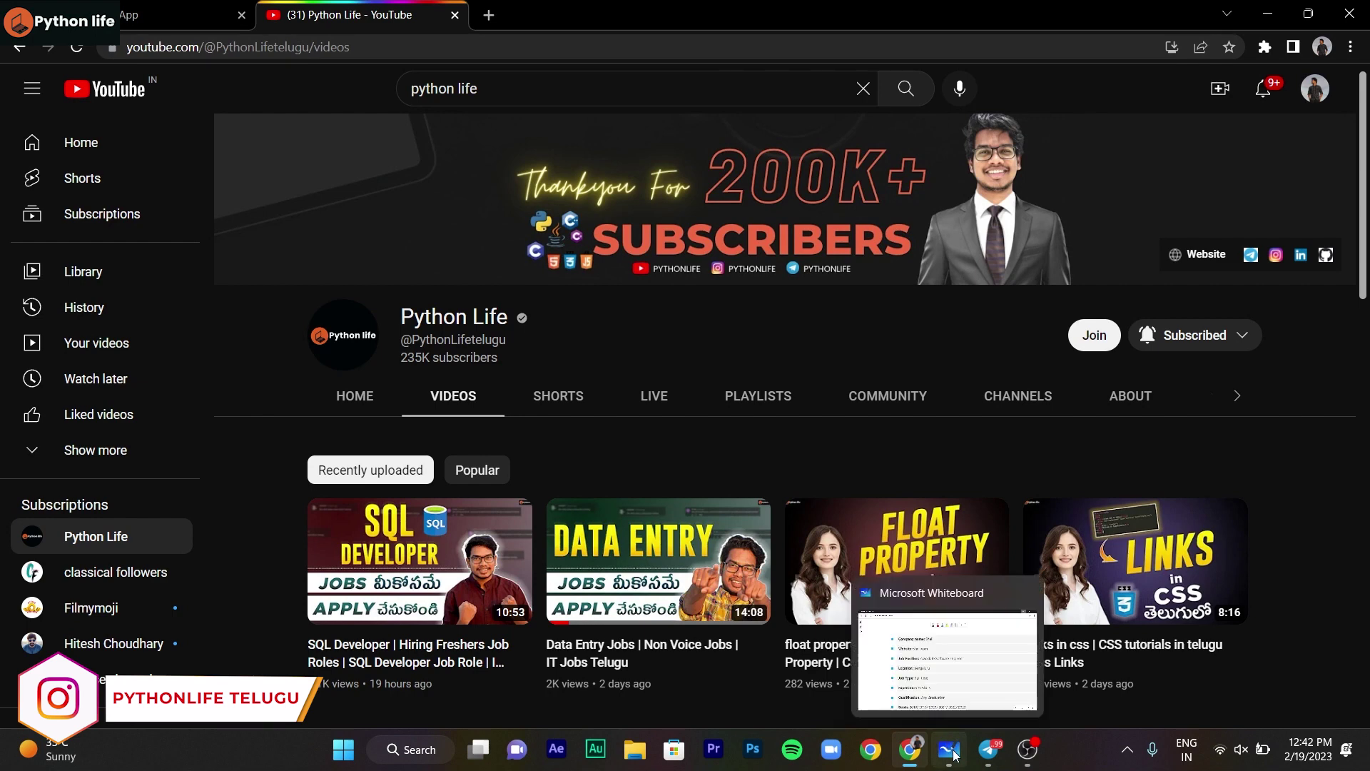
left_click(953, 751)
Step: Underline Shell, Associate Software Engineer, Bengaluru, Full time and Freshers in red ink
left_click(609, 112)
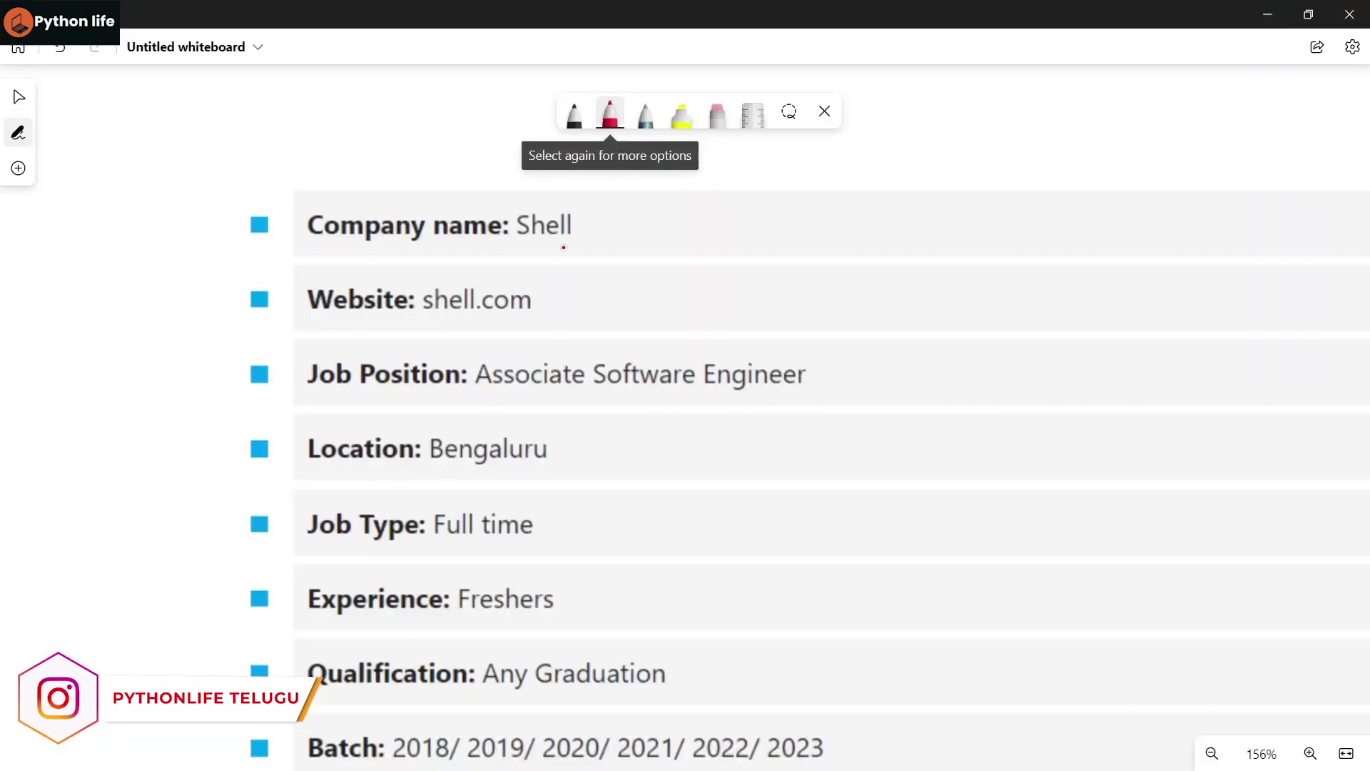
left_click(524, 242)
left_click_drag(524, 242, 605, 242)
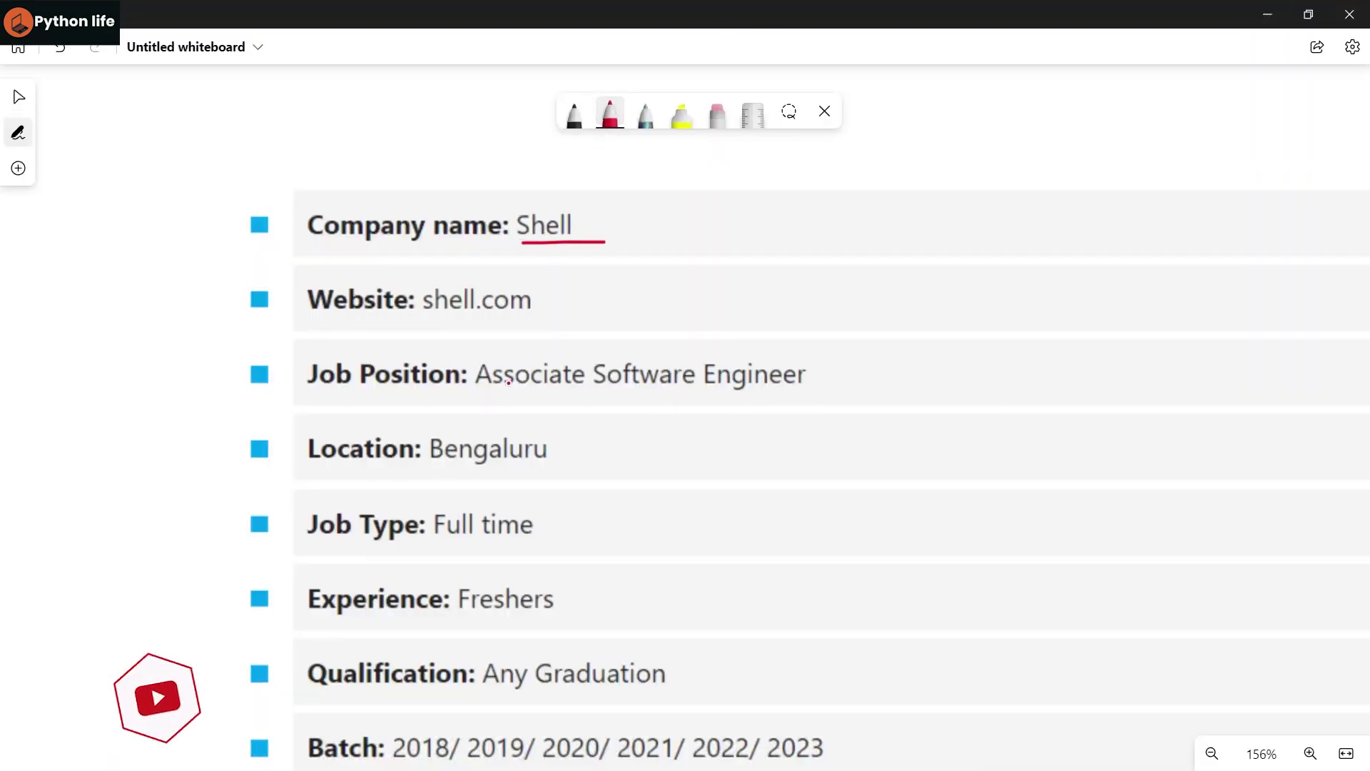
left_click(481, 397)
left_click_drag(481, 396, 835, 396)
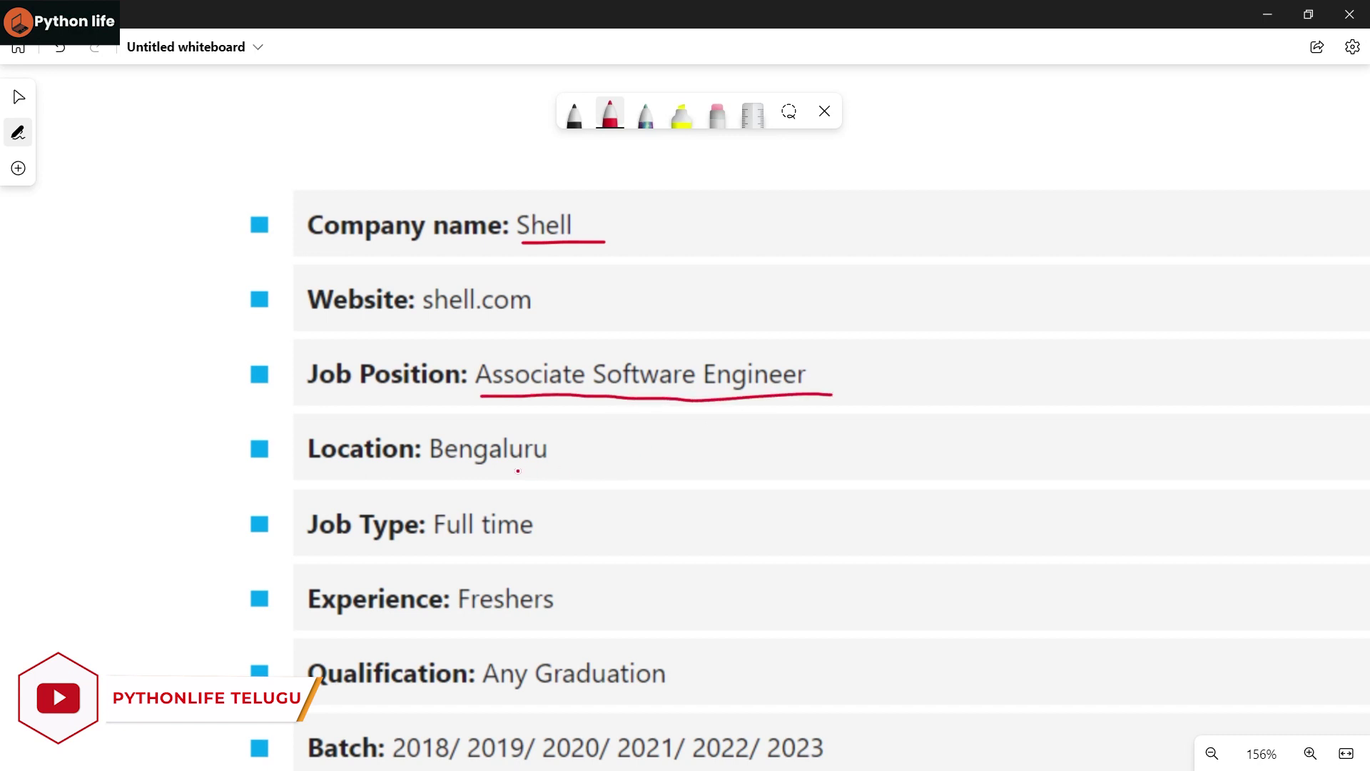
left_click_drag(440, 475, 589, 493)
left_click(527, 519)
left_click_drag(439, 550, 534, 545)
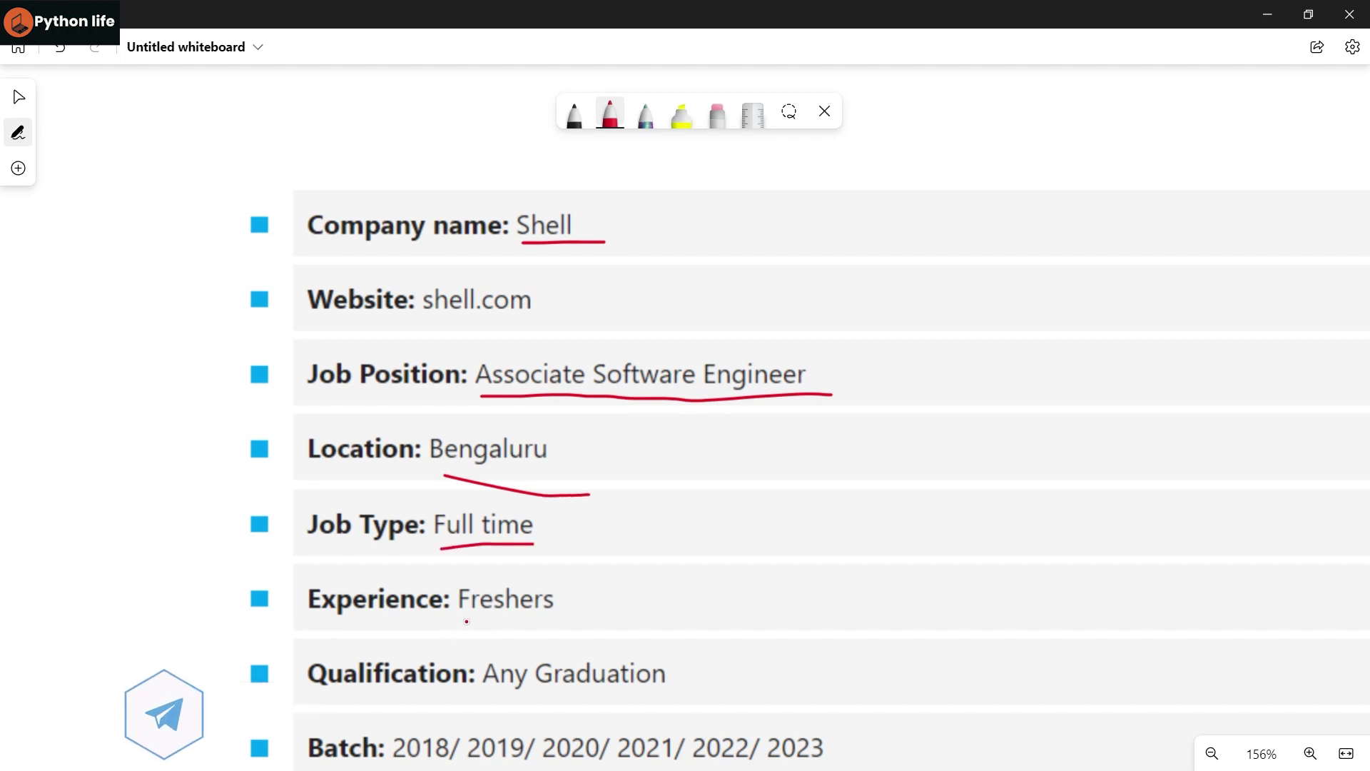
left_click_drag(461, 618, 579, 616)
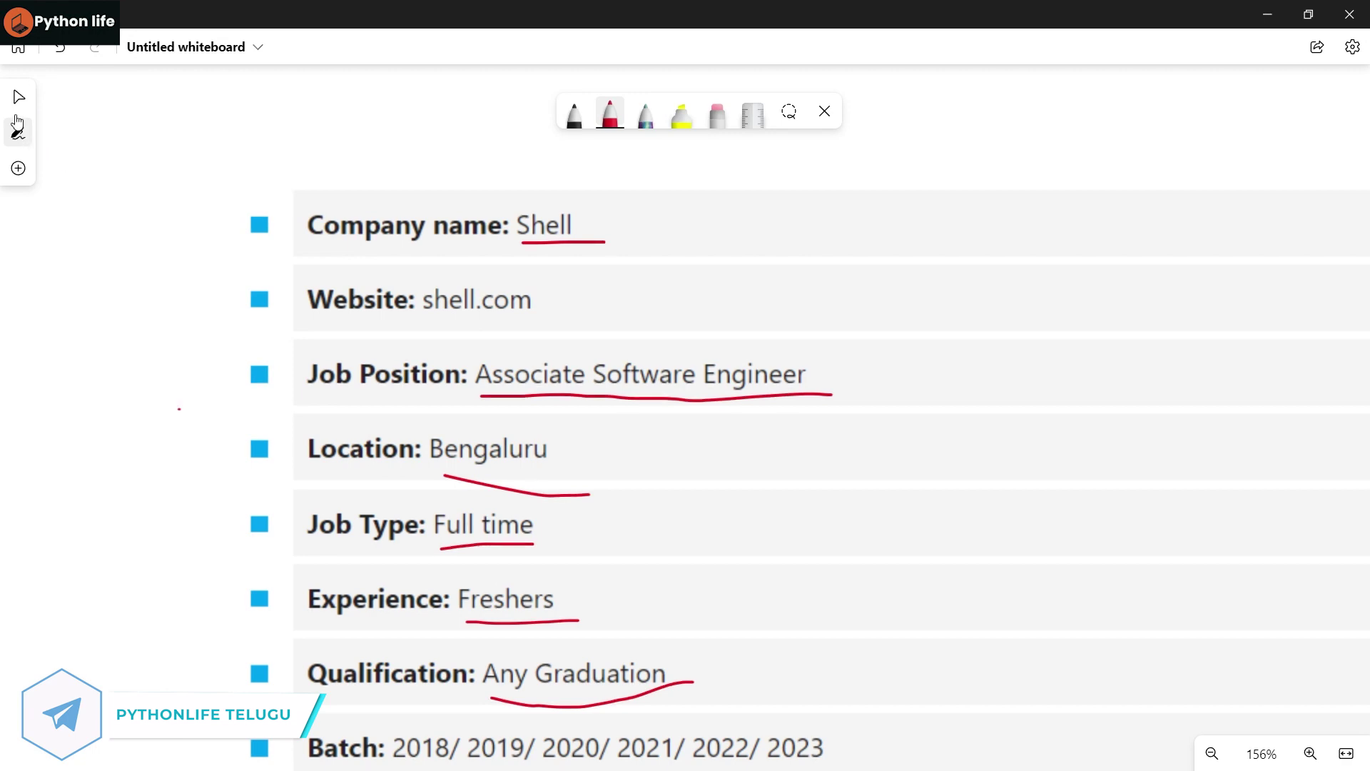
left_click(17, 98)
scroll(114, 367, "down", 5)
scroll(184, 140, "down", 5)
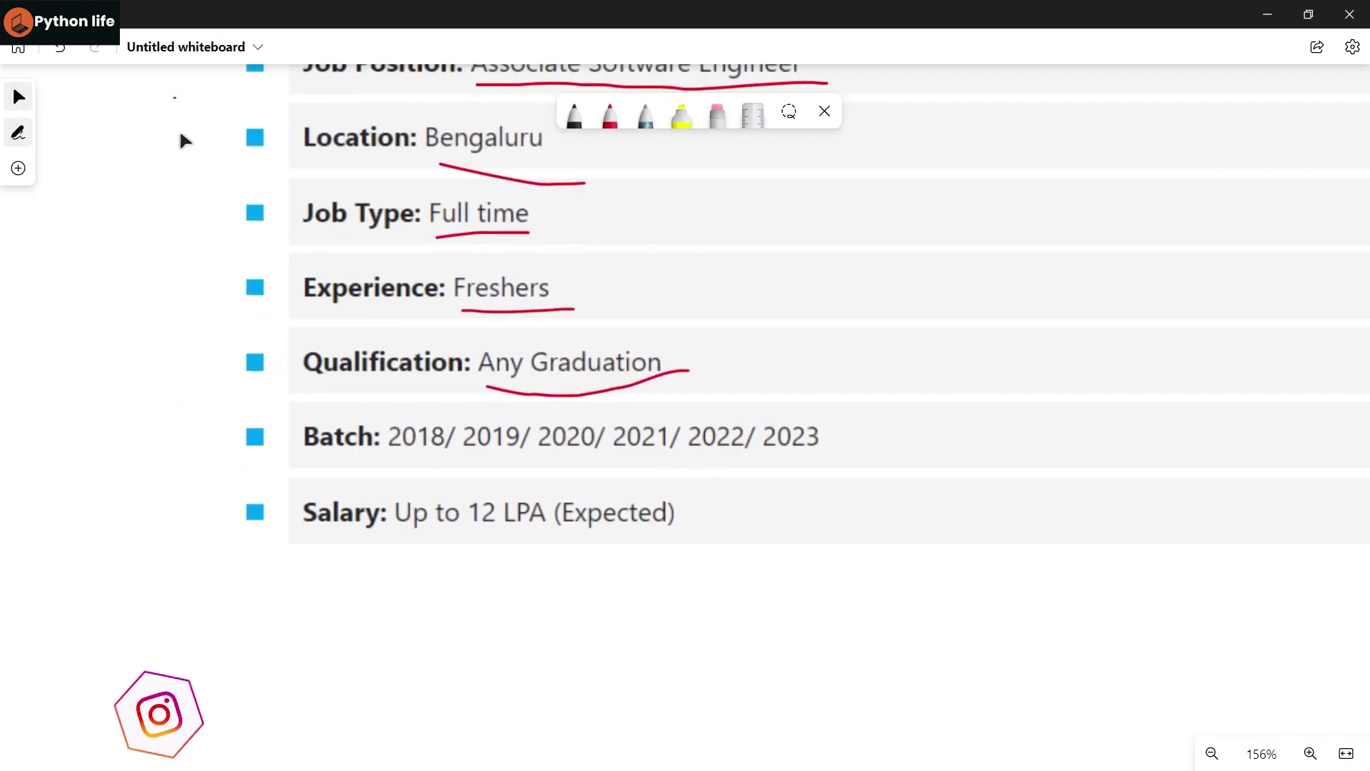
Step: Underline the Shell batch years 2018 to 2023 and Up to 12 LPA salary in red
left_click(610, 115)
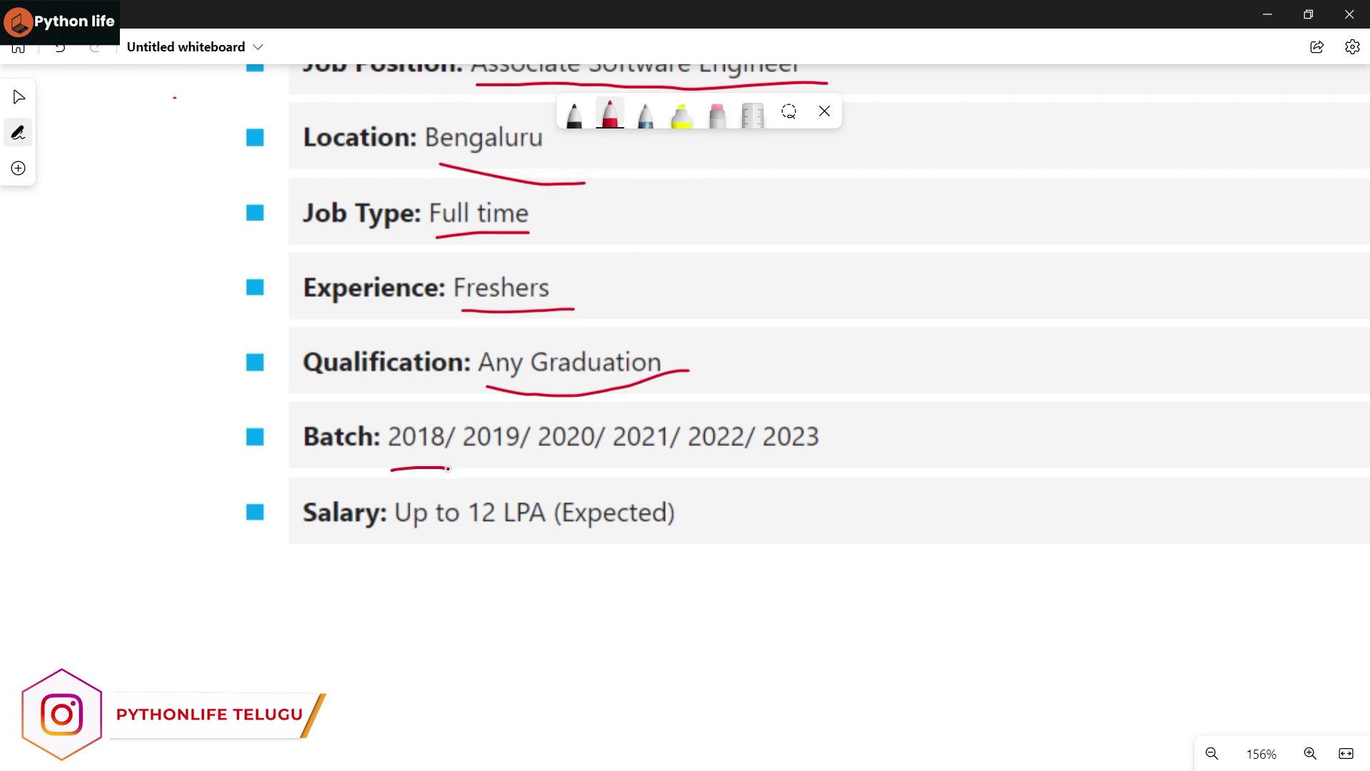
left_click_drag(447, 467, 871, 454)
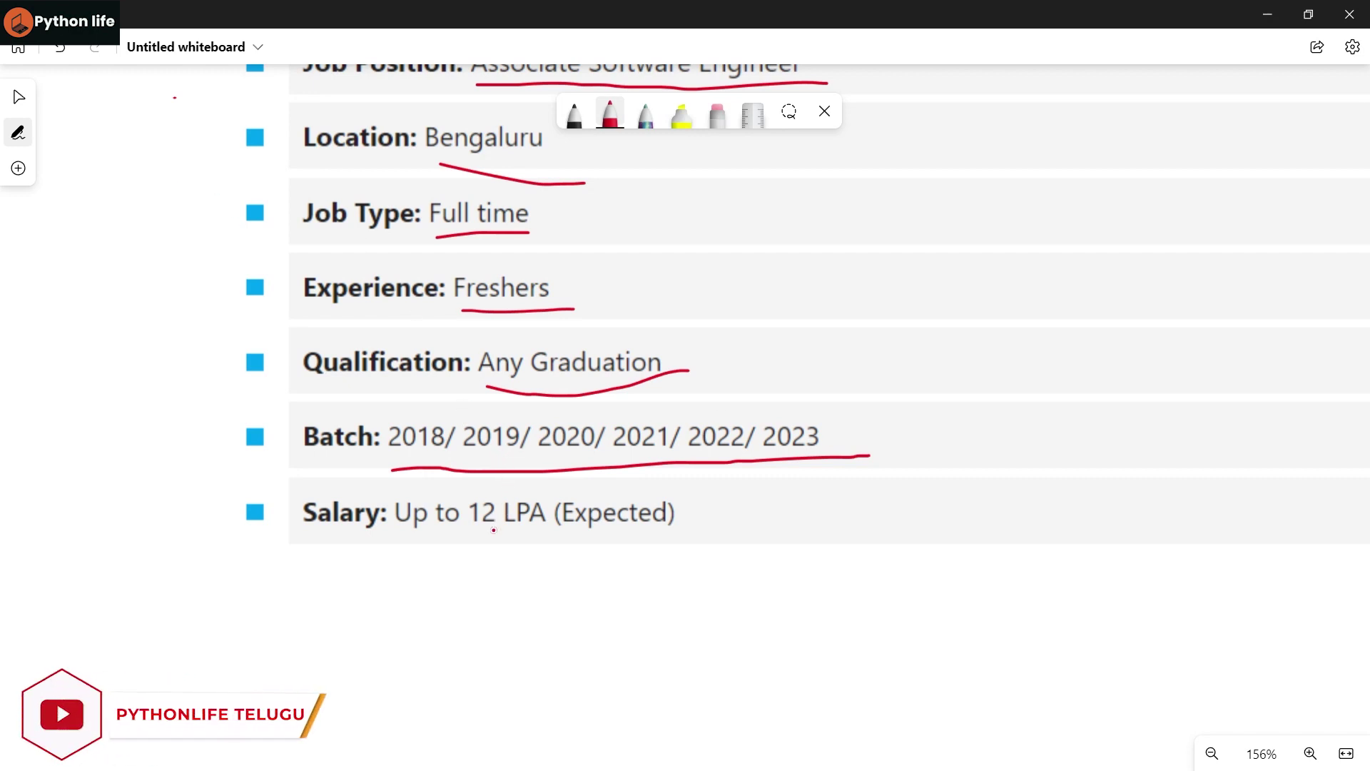
left_click_drag(488, 541, 638, 537)
left_click(18, 96)
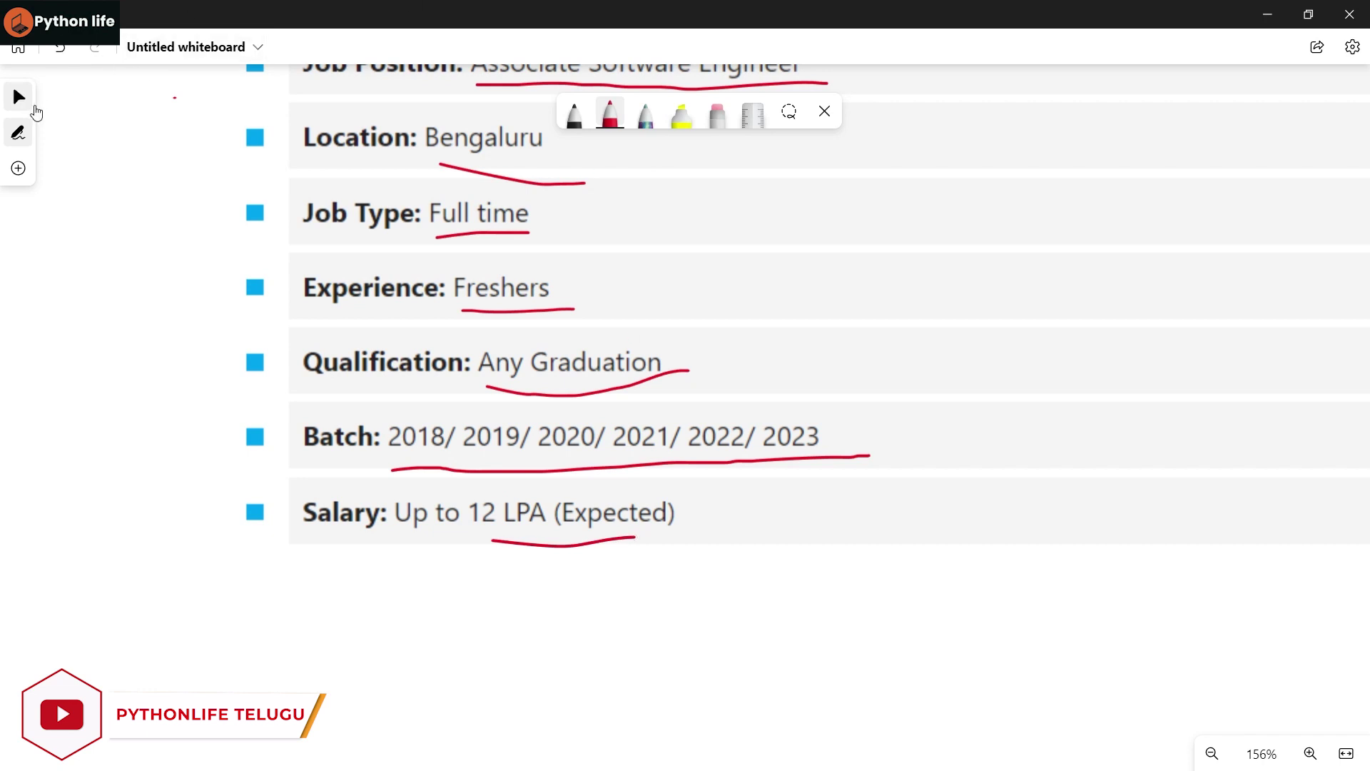
left_click(1004, 194)
Step: Pan to the AT&T job card and nudge it up and left into view
left_click_drag(1154, 220, 803, 445)
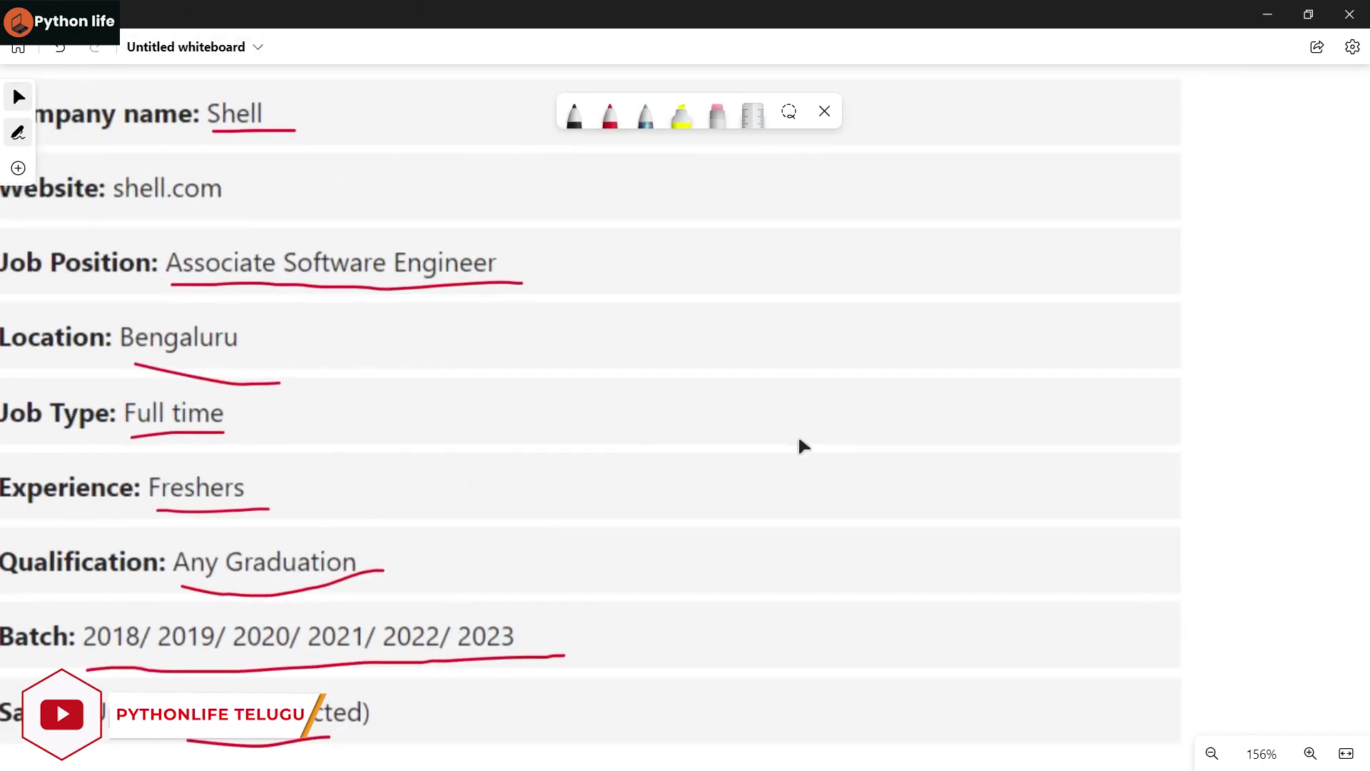
left_click_drag(1134, 423, 651, 458)
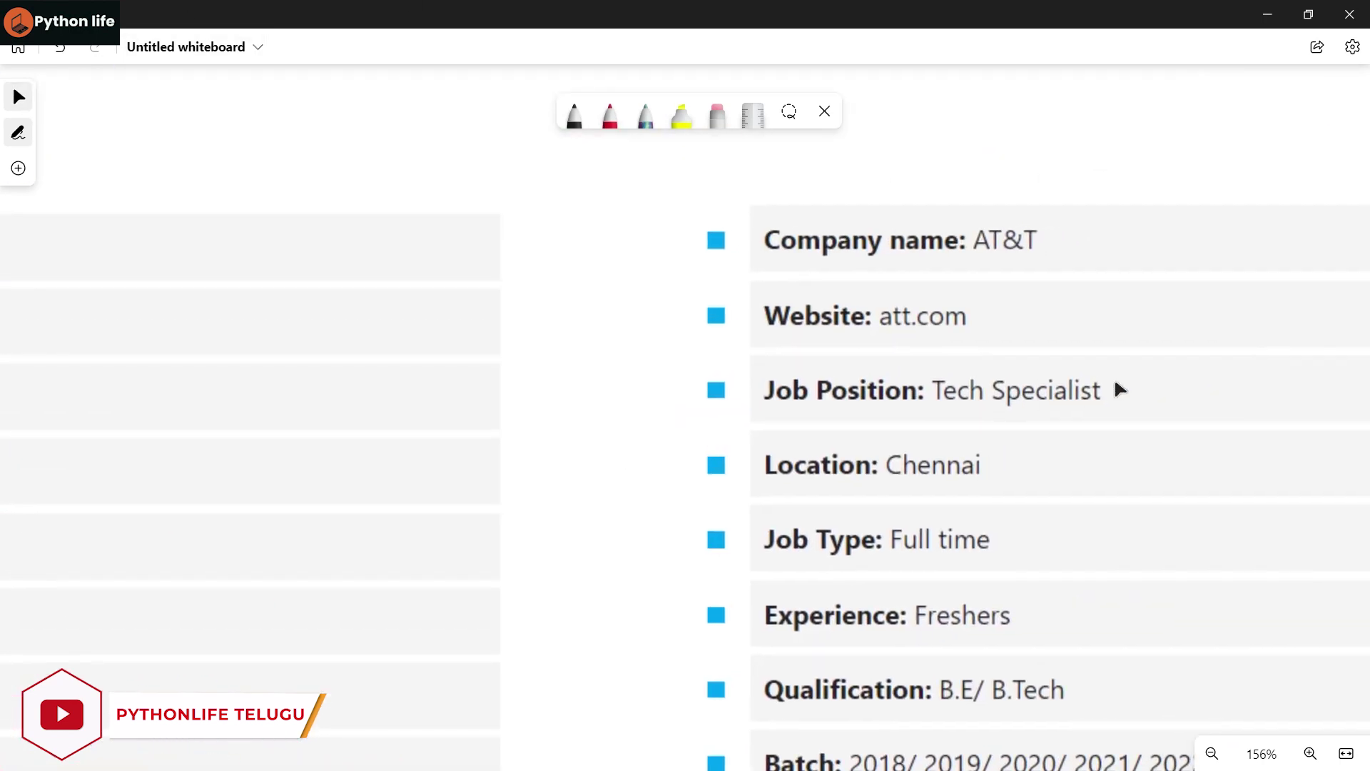
left_click_drag(1125, 391, 688, 343)
left_click(691, 343)
left_click_drag(778, 337, 741, 309)
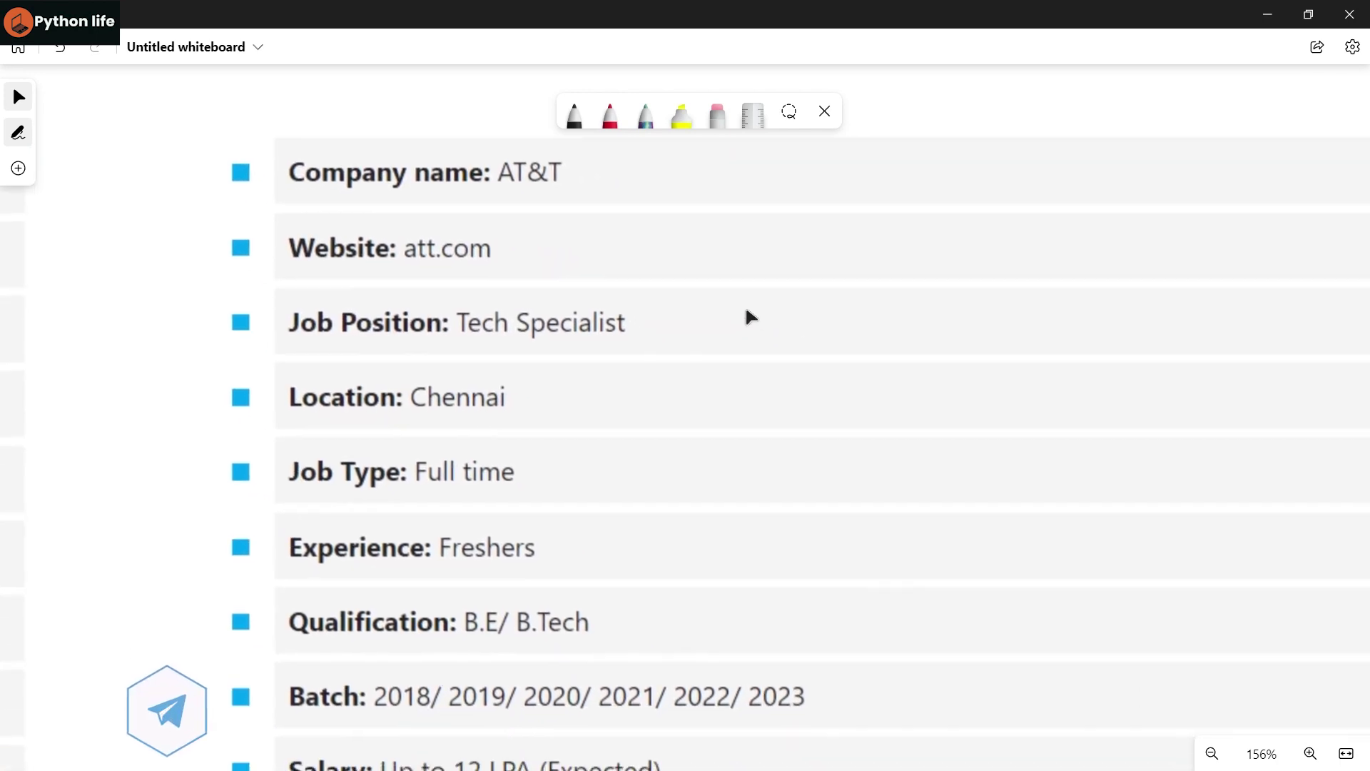
Step: Underline AT&T, Tech Specialist, Chennai, Full time, Freshers and B.E/ B.Tech in red
left_click(610, 115)
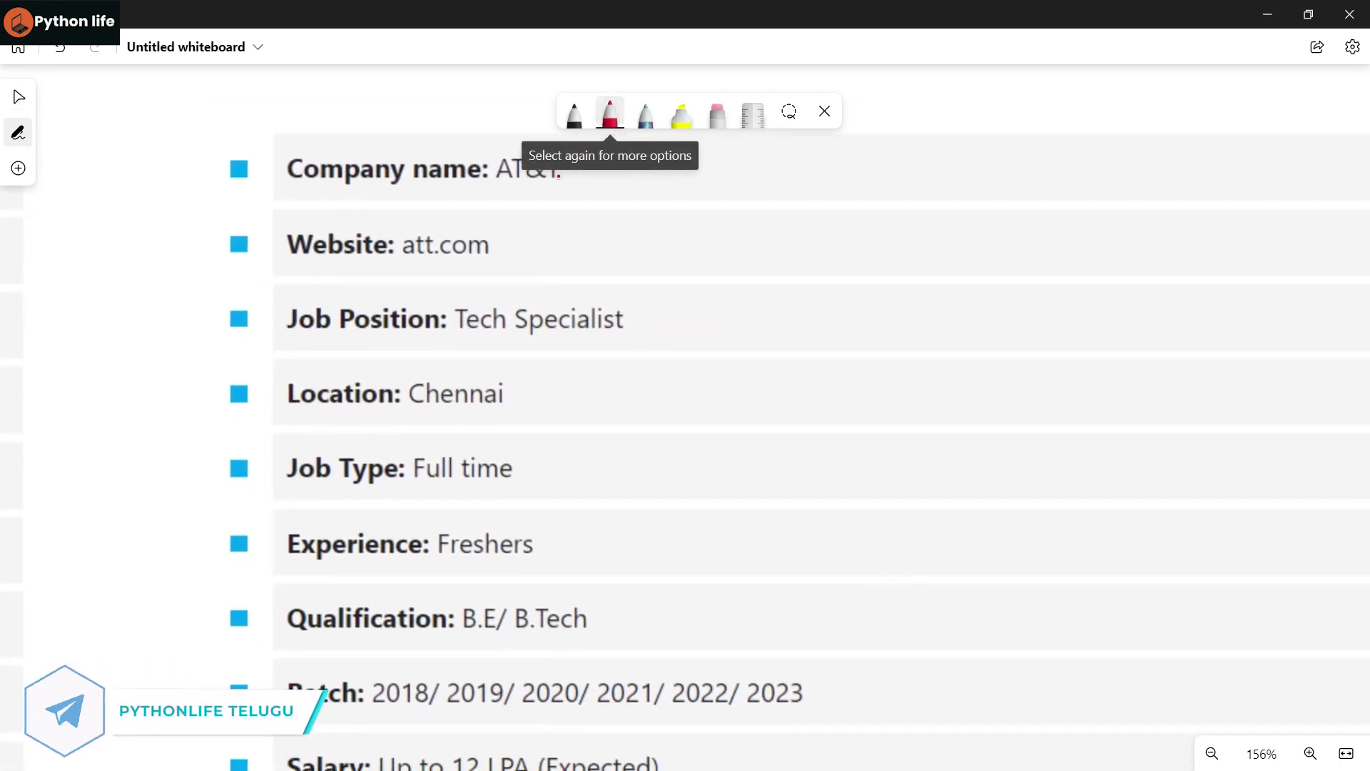
left_click_drag(490, 190, 589, 186)
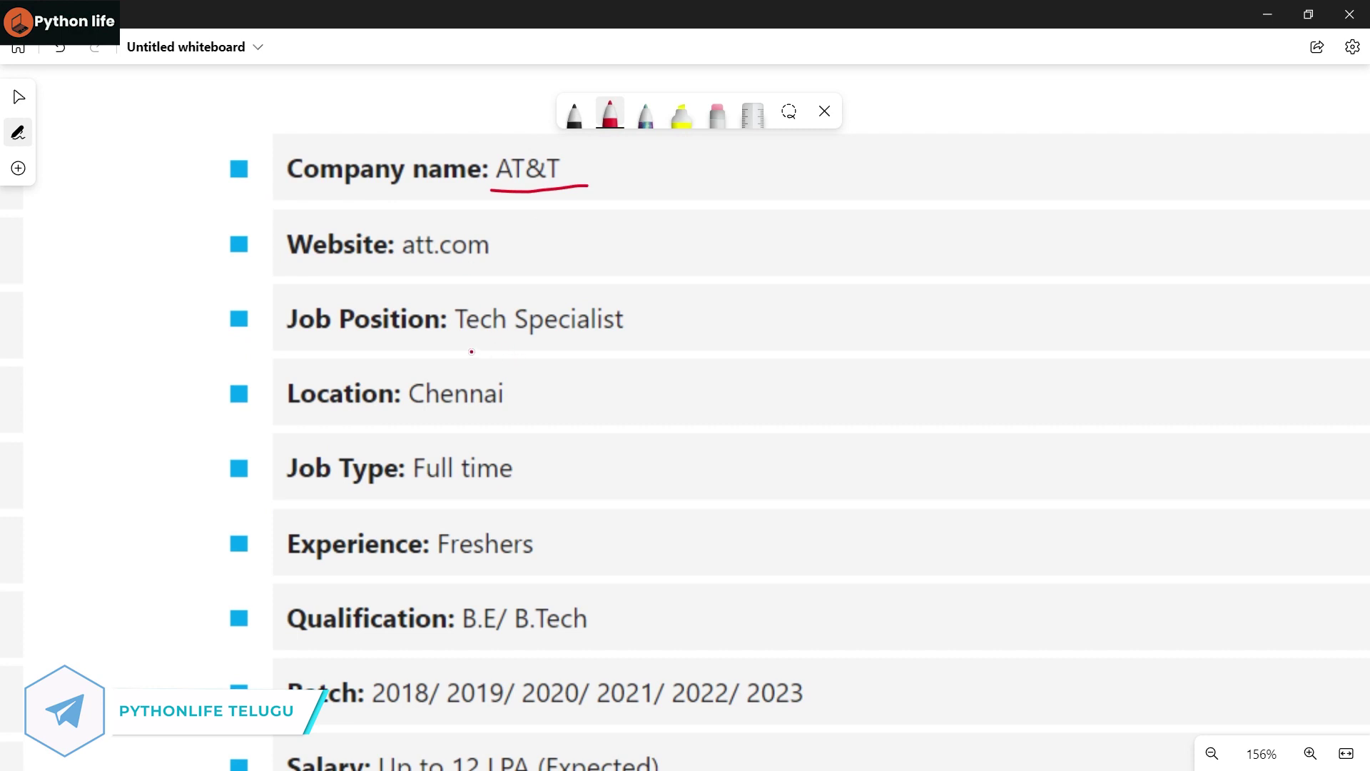
left_click_drag(472, 352, 637, 351)
left_click_drag(422, 415, 535, 417)
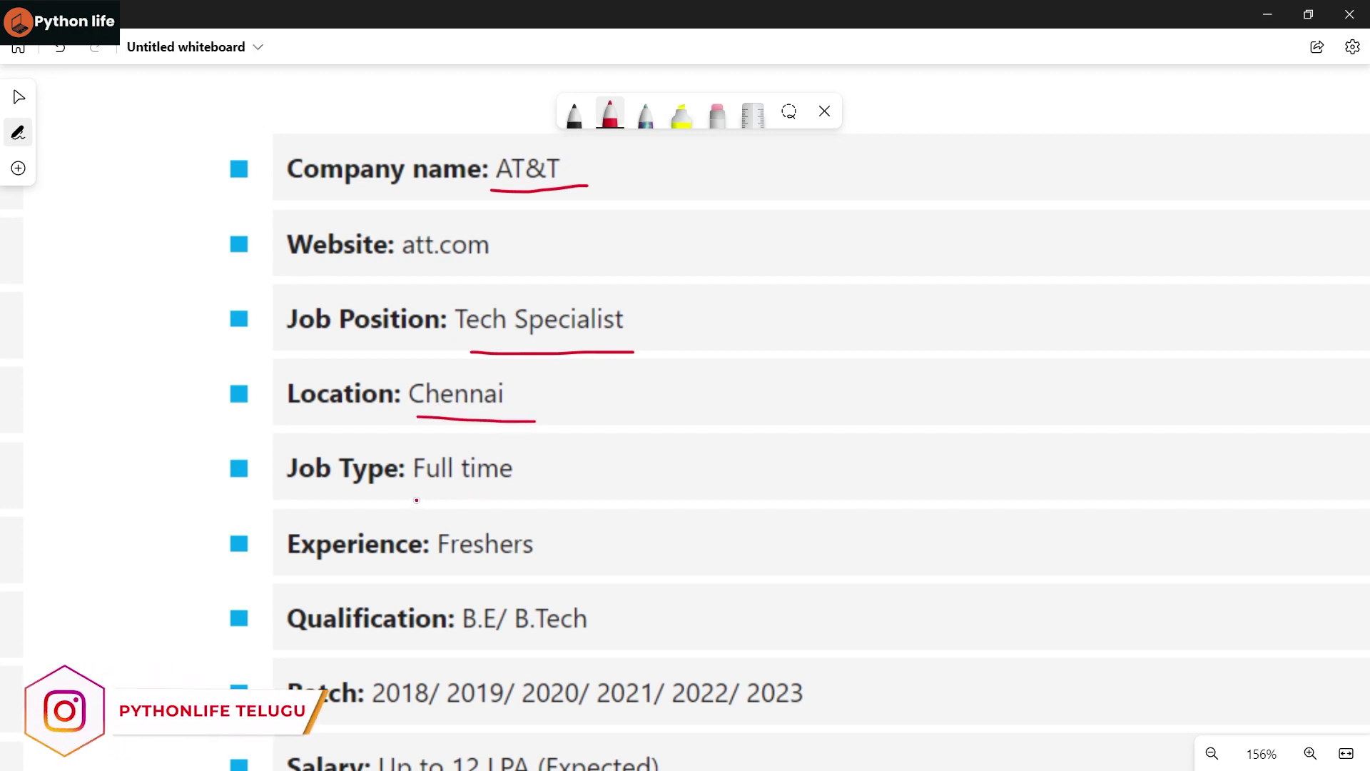
left_click_drag(417, 501, 526, 520)
left_click_drag(442, 566, 583, 572)
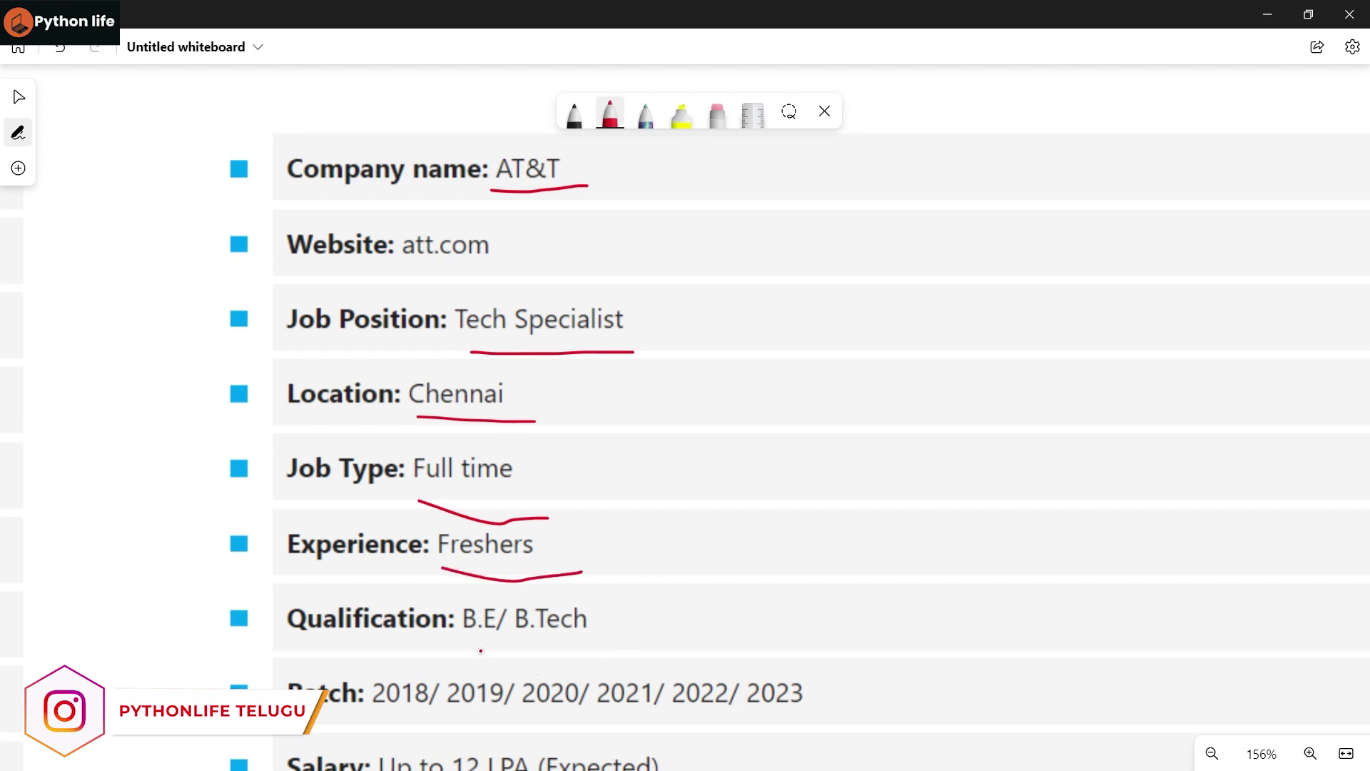
left_click_drag(472, 647, 625, 631)
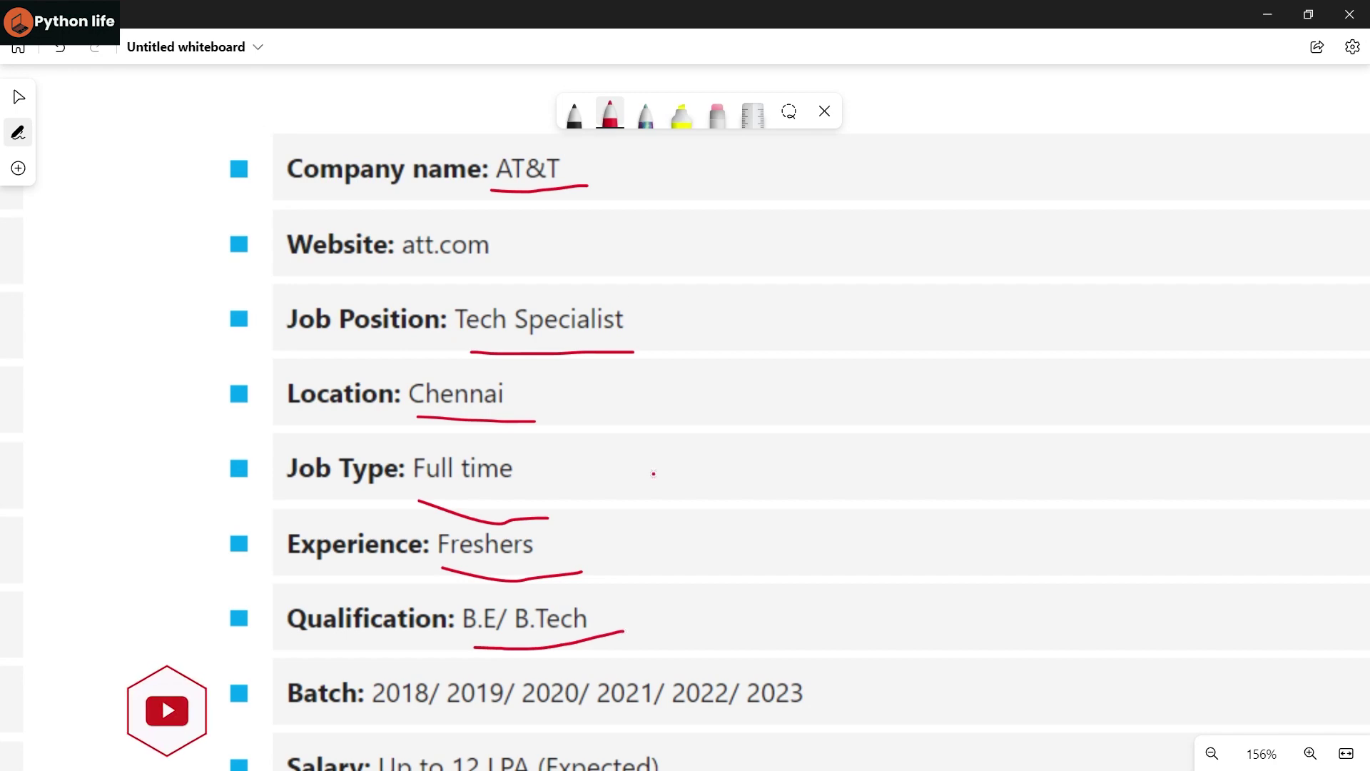
left_click(18, 96)
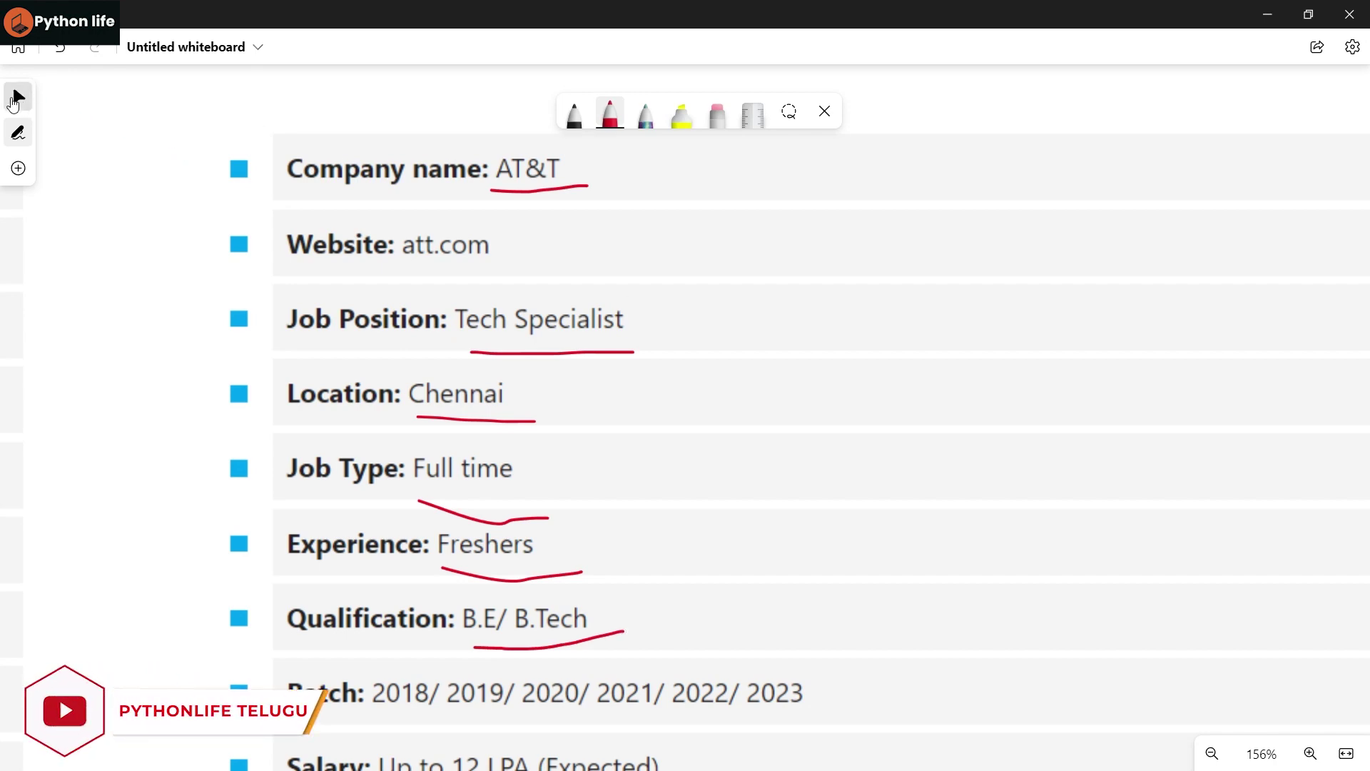
scroll(224, 429, "down", 5)
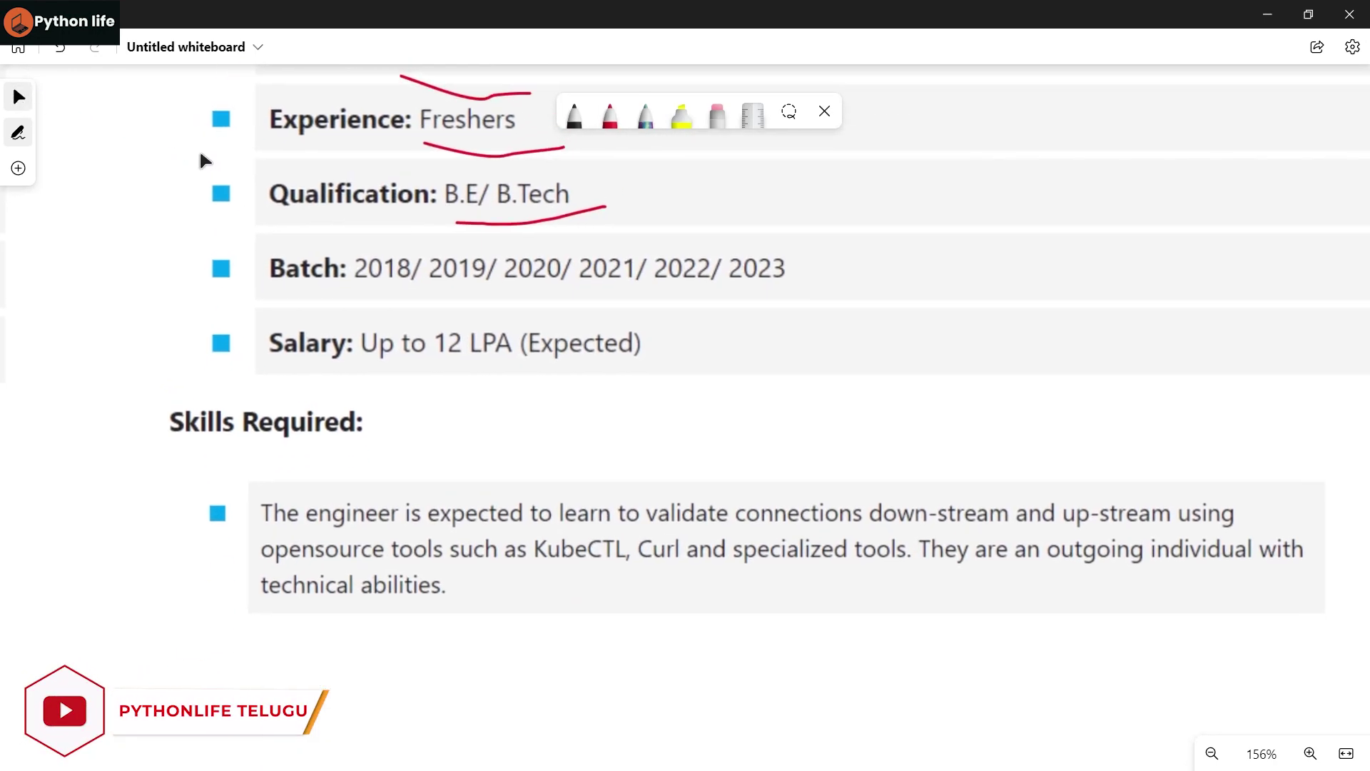
scroll(199, 149, "down", 2)
Step: Underline AT&T's 2018 to 2023 batch, Up to 12 LPA salary, KubeCTL and specialized in red
left_click(610, 112)
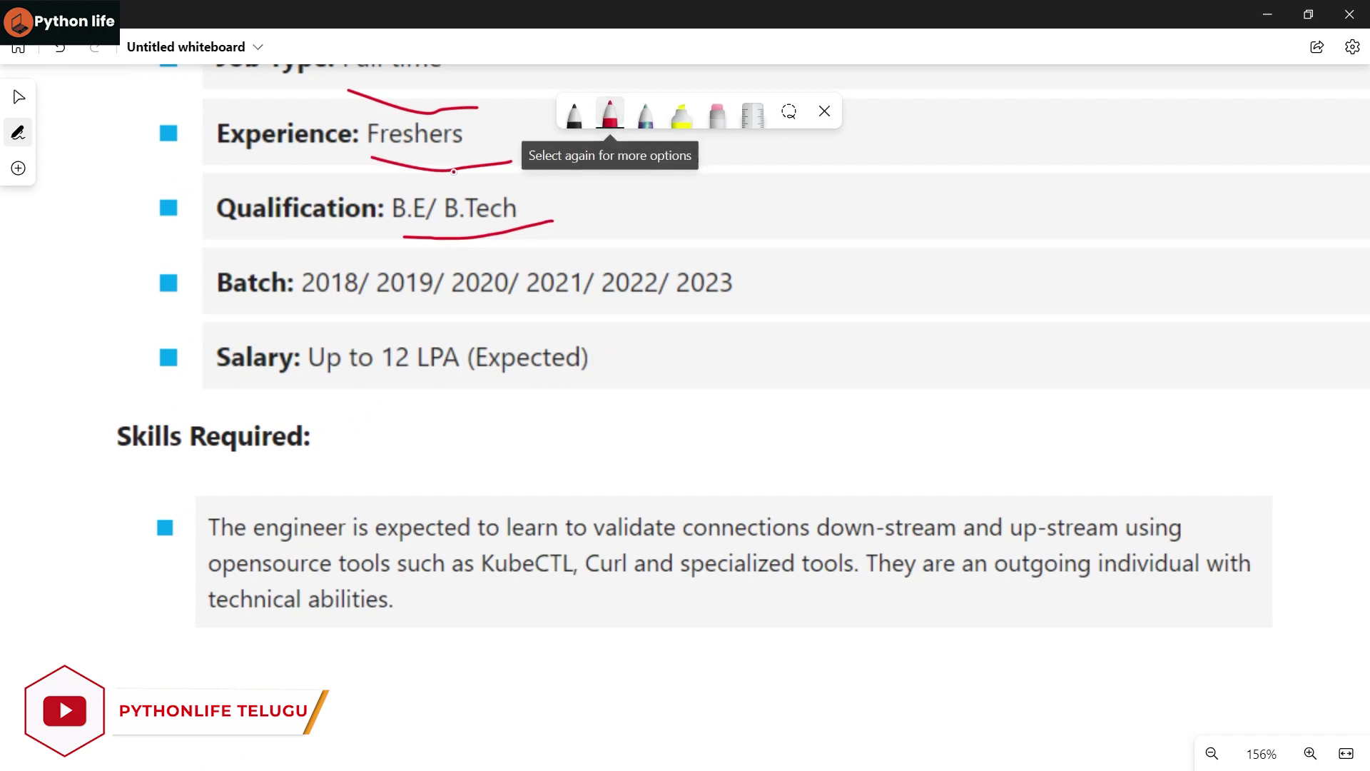
left_click_drag(308, 313, 746, 304)
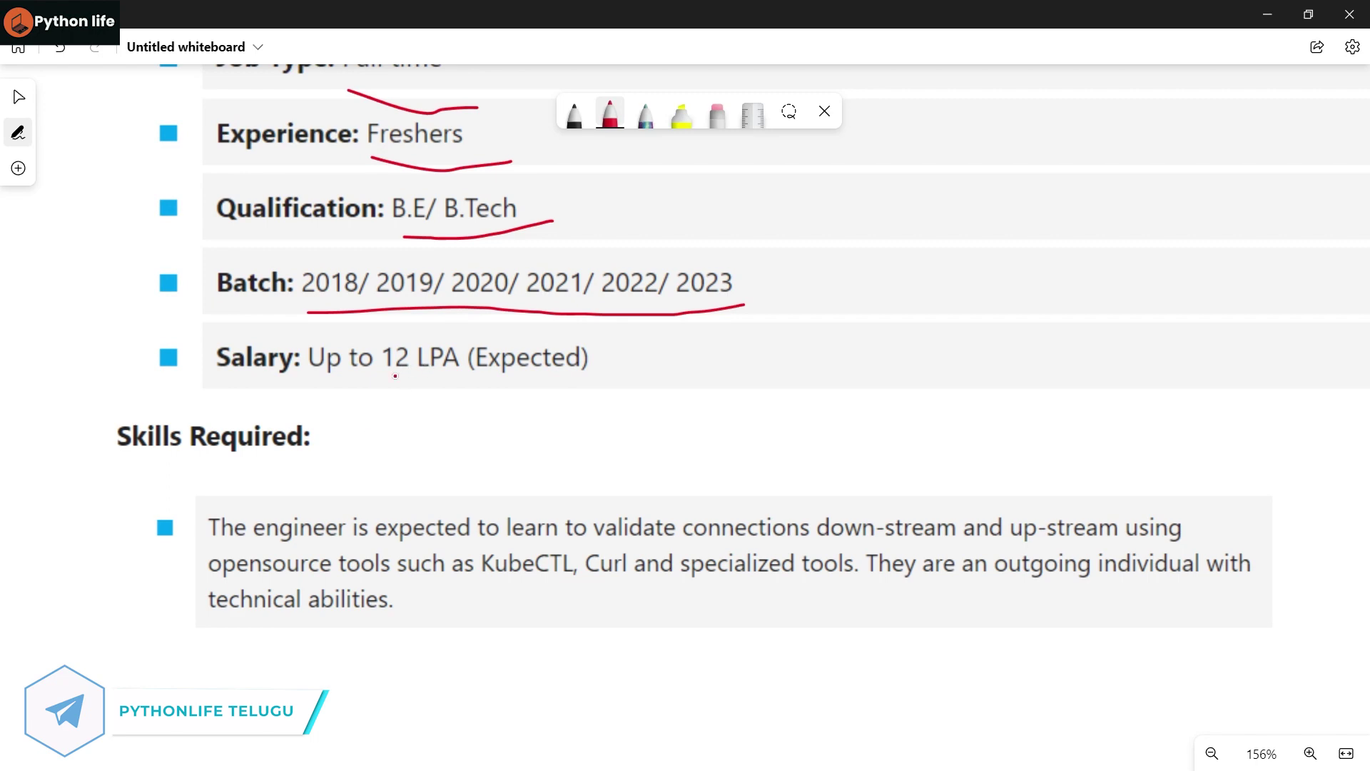
left_click_drag(391, 375, 623, 352)
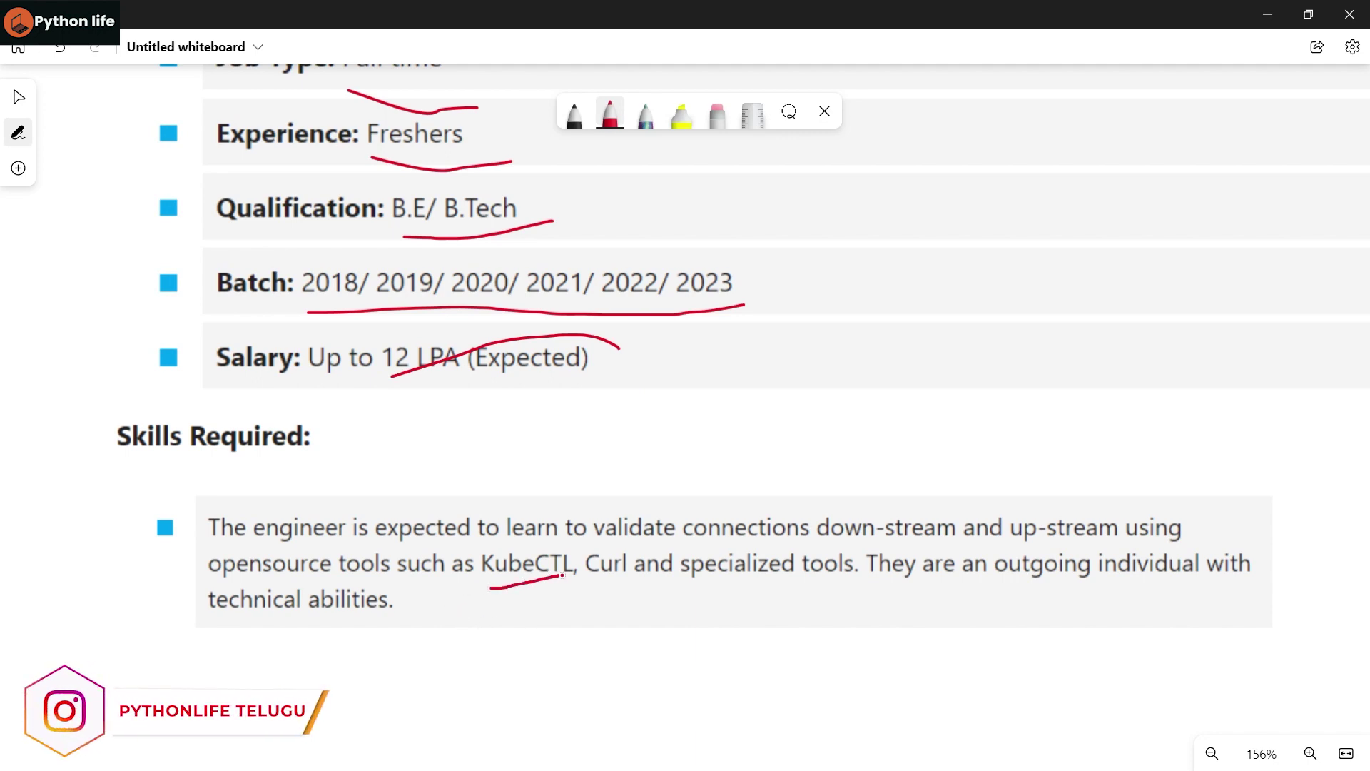
left_click_drag(563, 576, 584, 578)
mouse_move(668, 586)
left_mouse_down()
mouse_move(750, 593)
mouse_move(801, 577)
left_mouse_up()
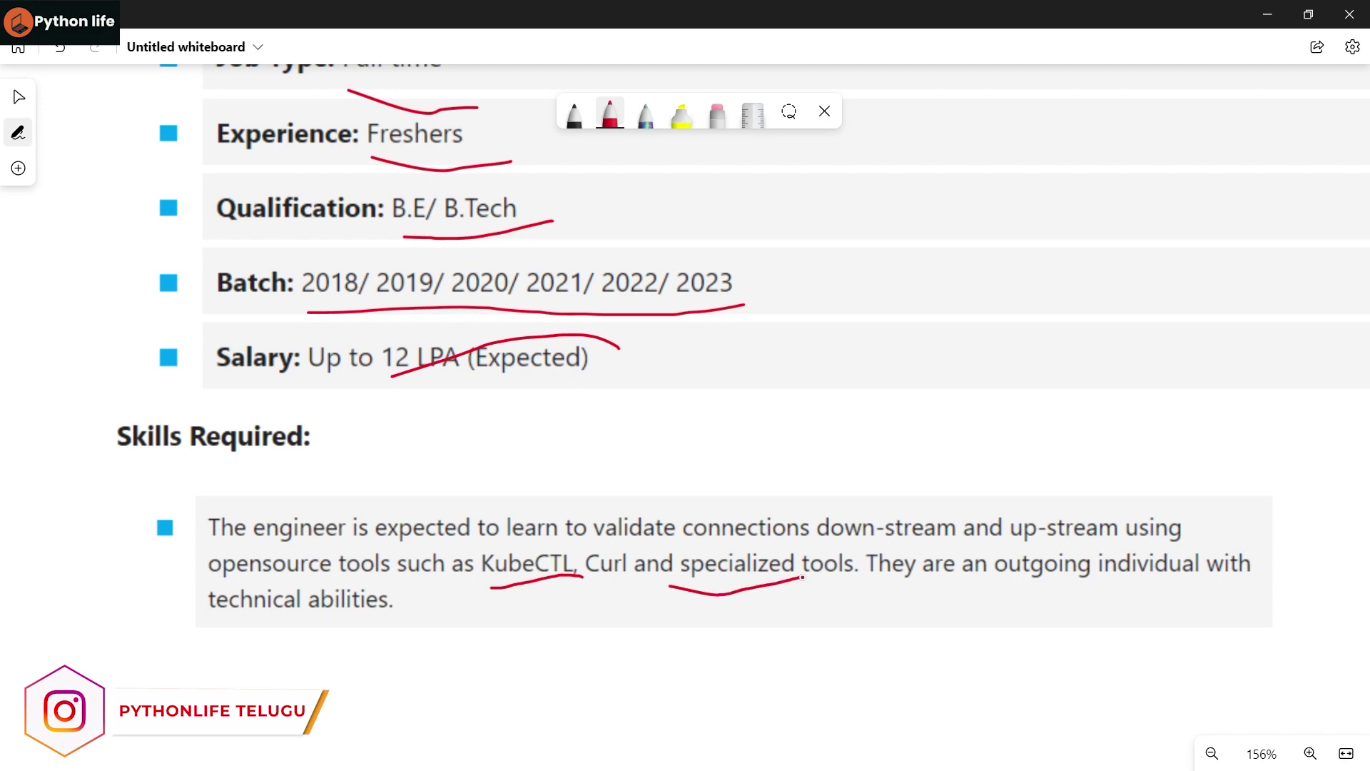
left_click(18, 97)
left_click(1316, 172)
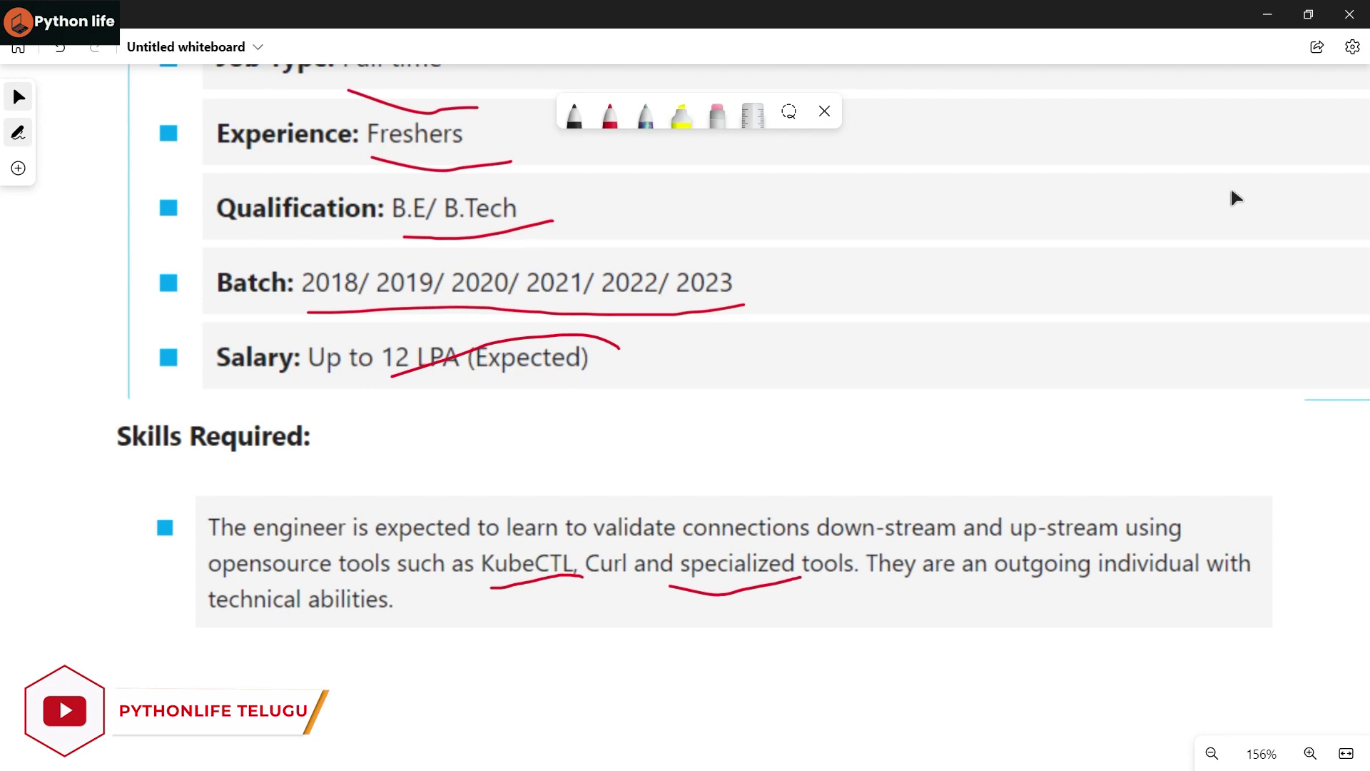
Step: Underline Hitachi Energy, Software Quality Engineer, Bengaluru, Full time and Freshers in red
left_click_drag(1153, 281, 707, 521)
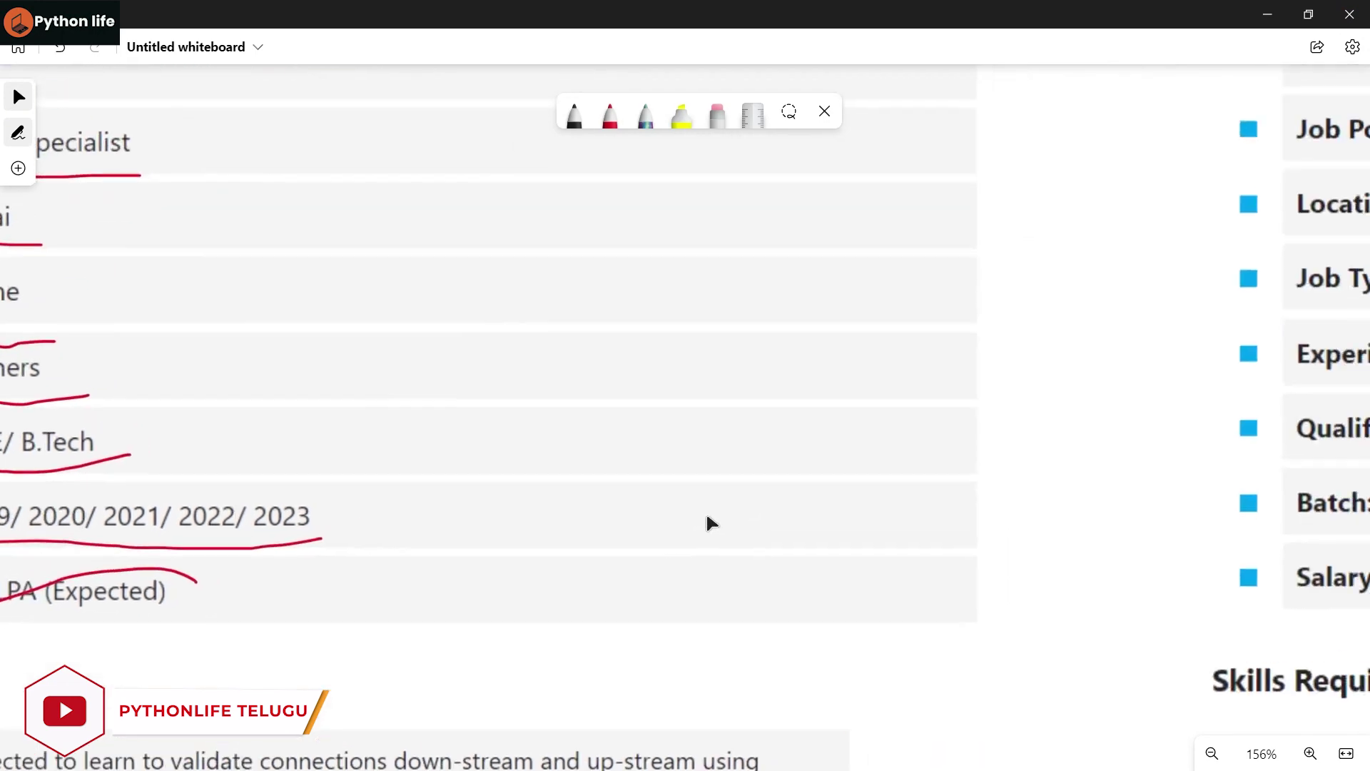
left_click_drag(1052, 324, 618, 697)
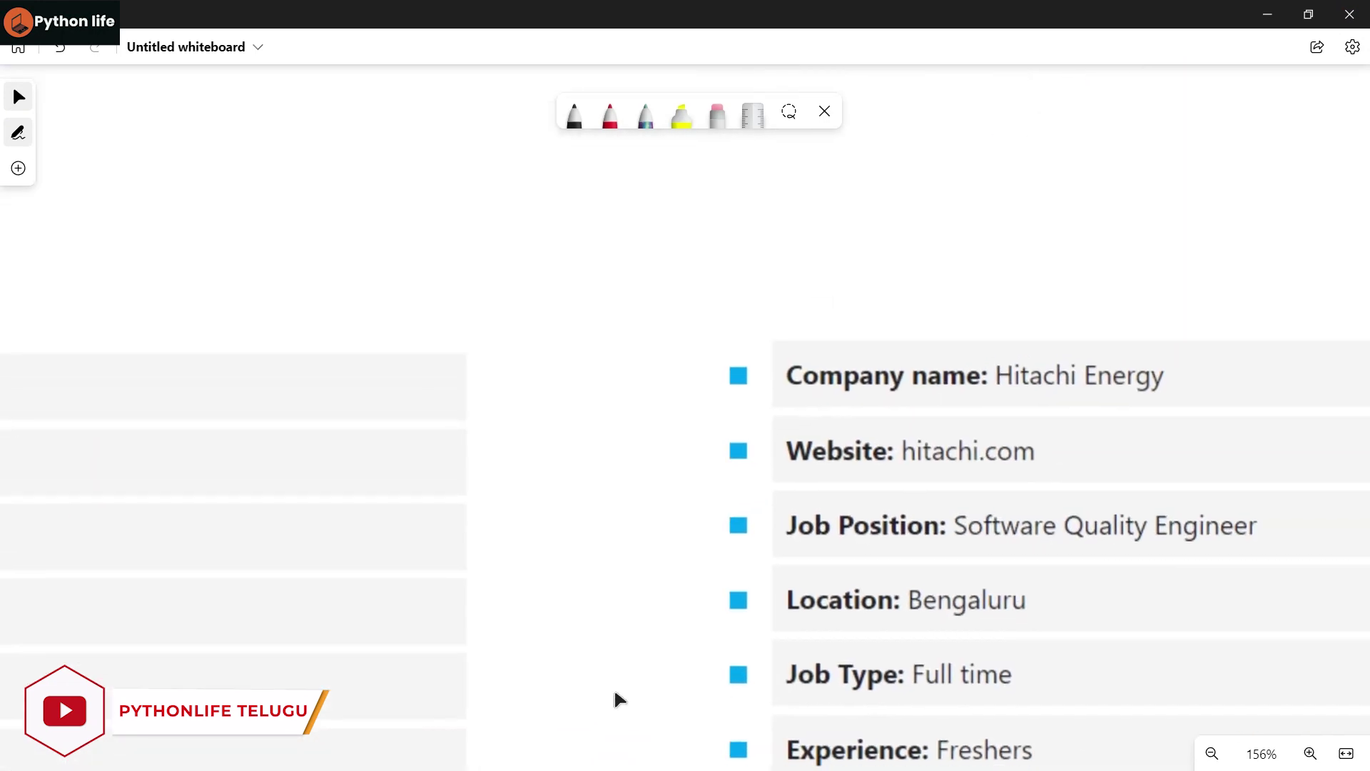
left_click_drag(600, 451, 322, 220)
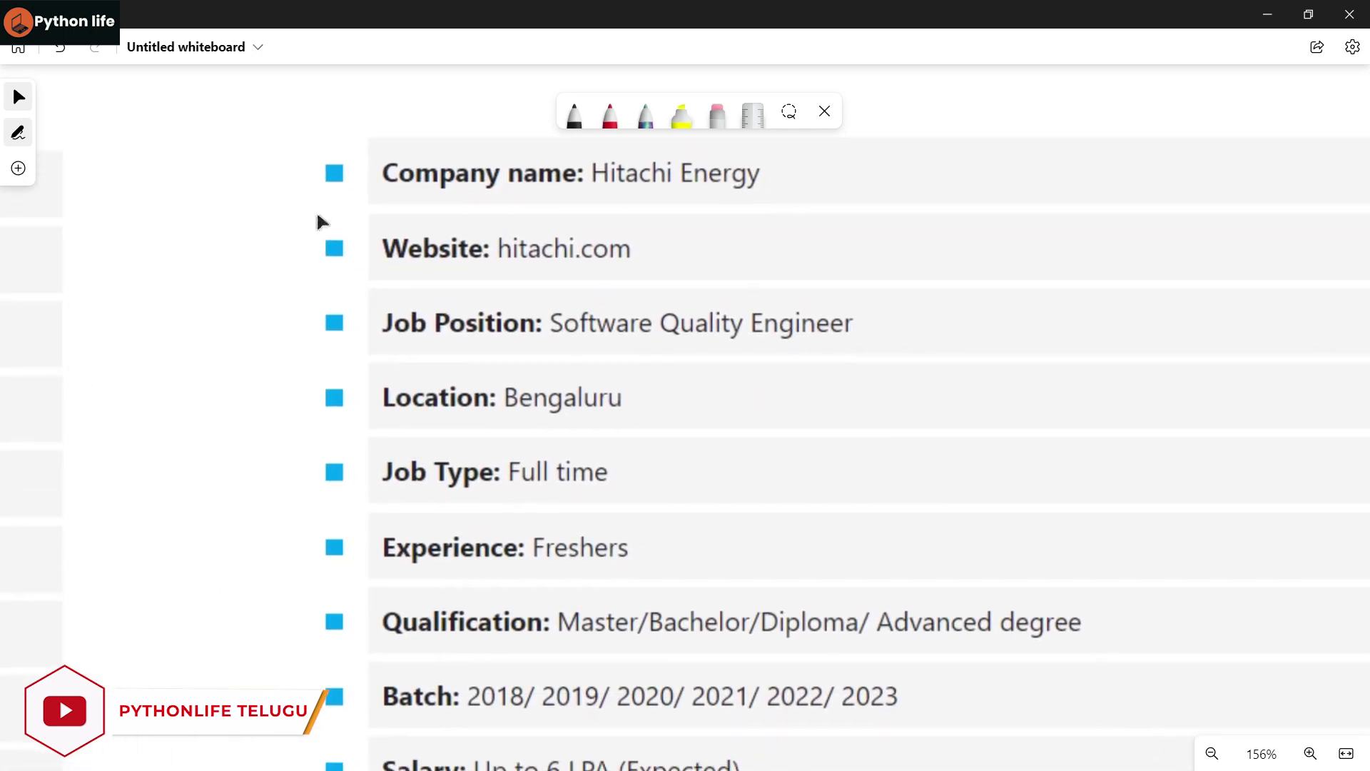
left_click(1066, 248)
left_click_drag(1065, 249, 987, 288)
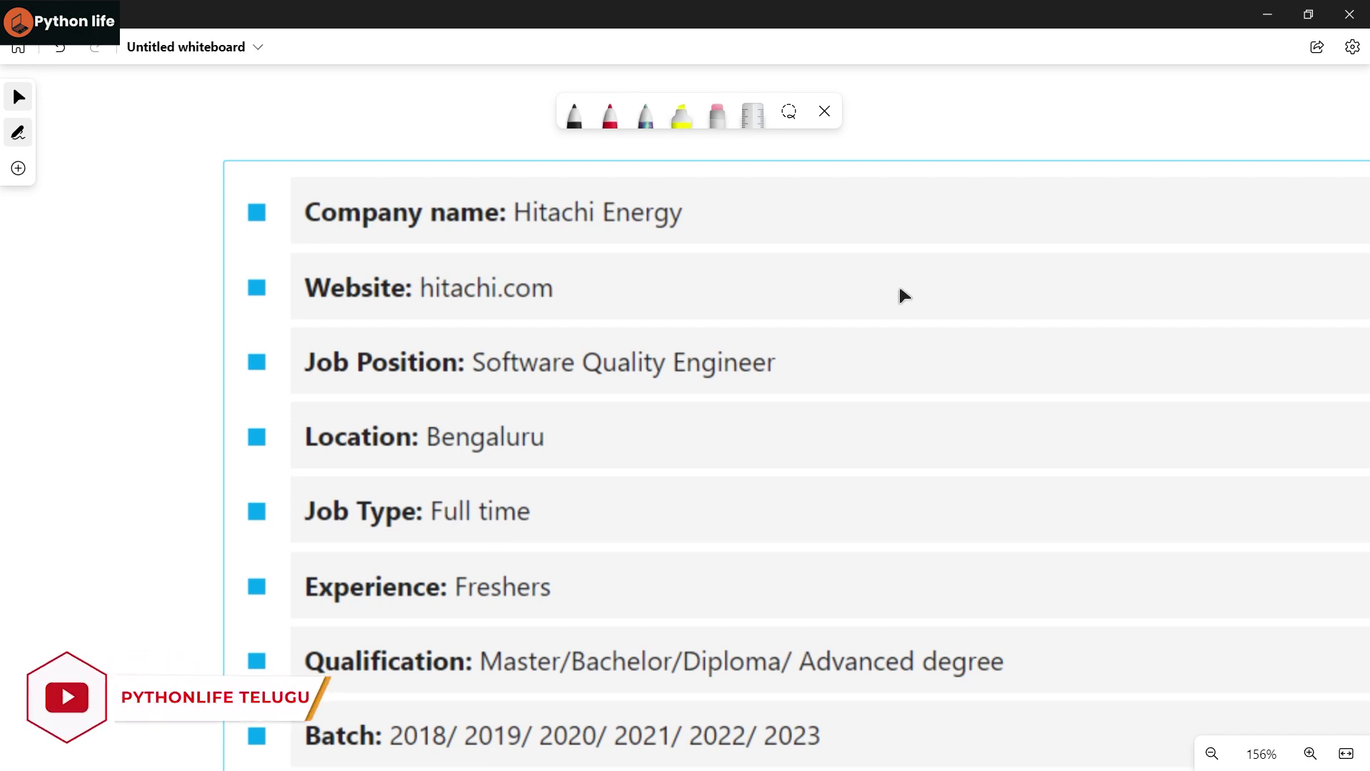
left_click_drag(848, 283, 742, 238)
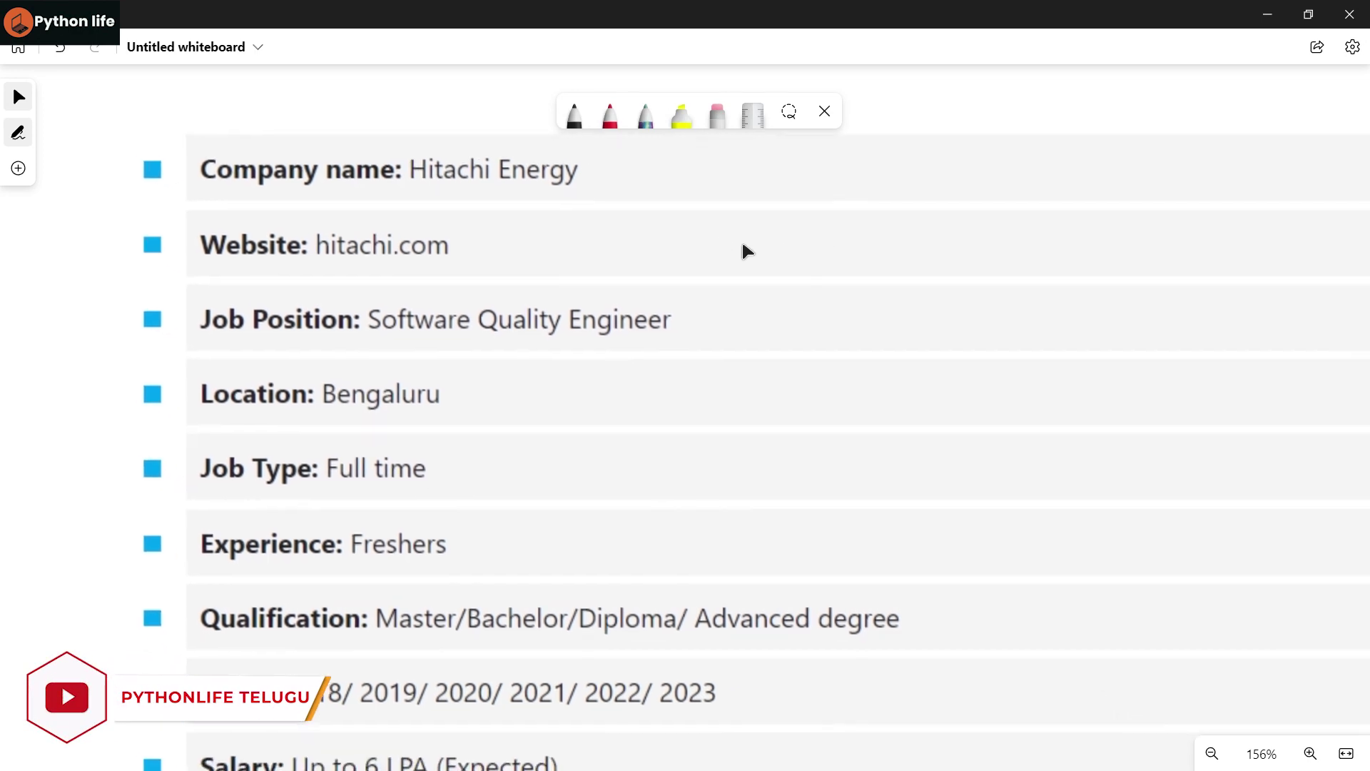
left_click(610, 114)
left_click_drag(396, 191, 637, 184)
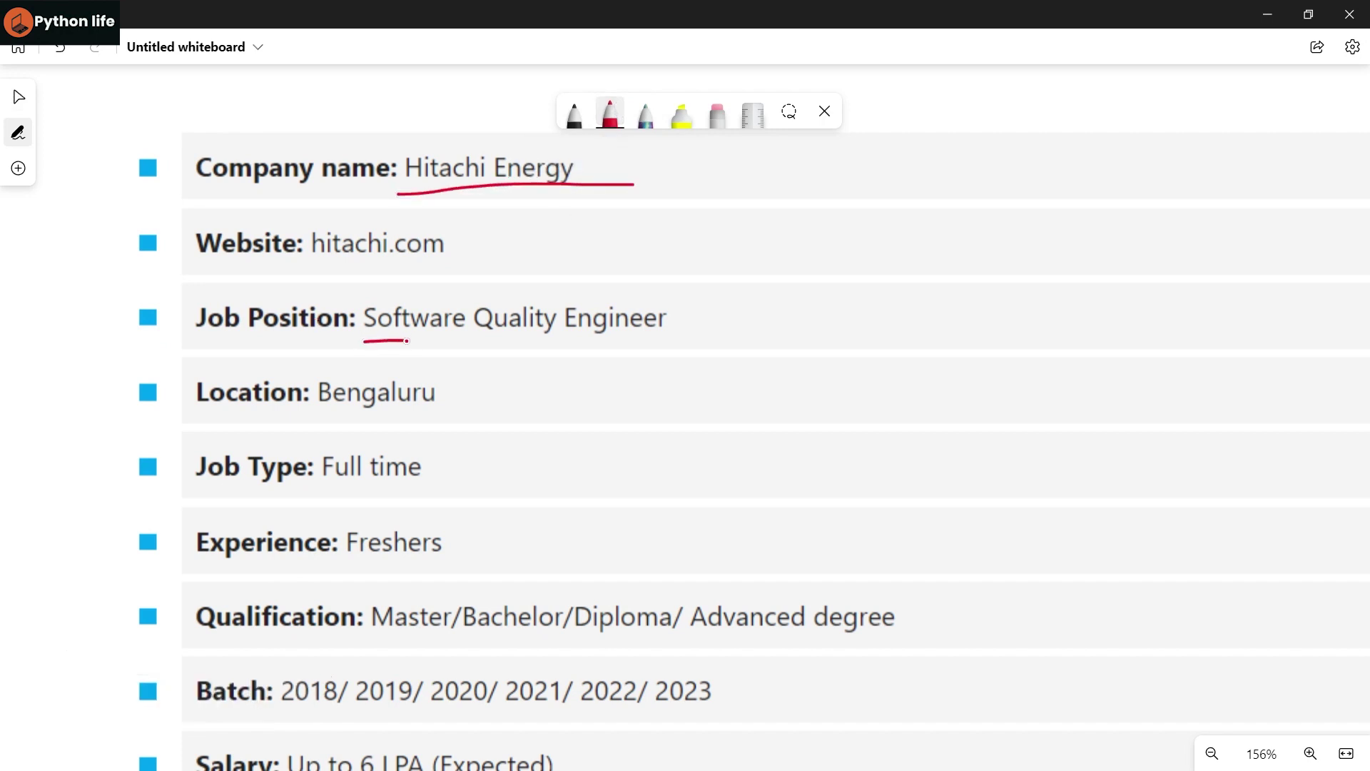
left_click_drag(408, 341, 673, 341)
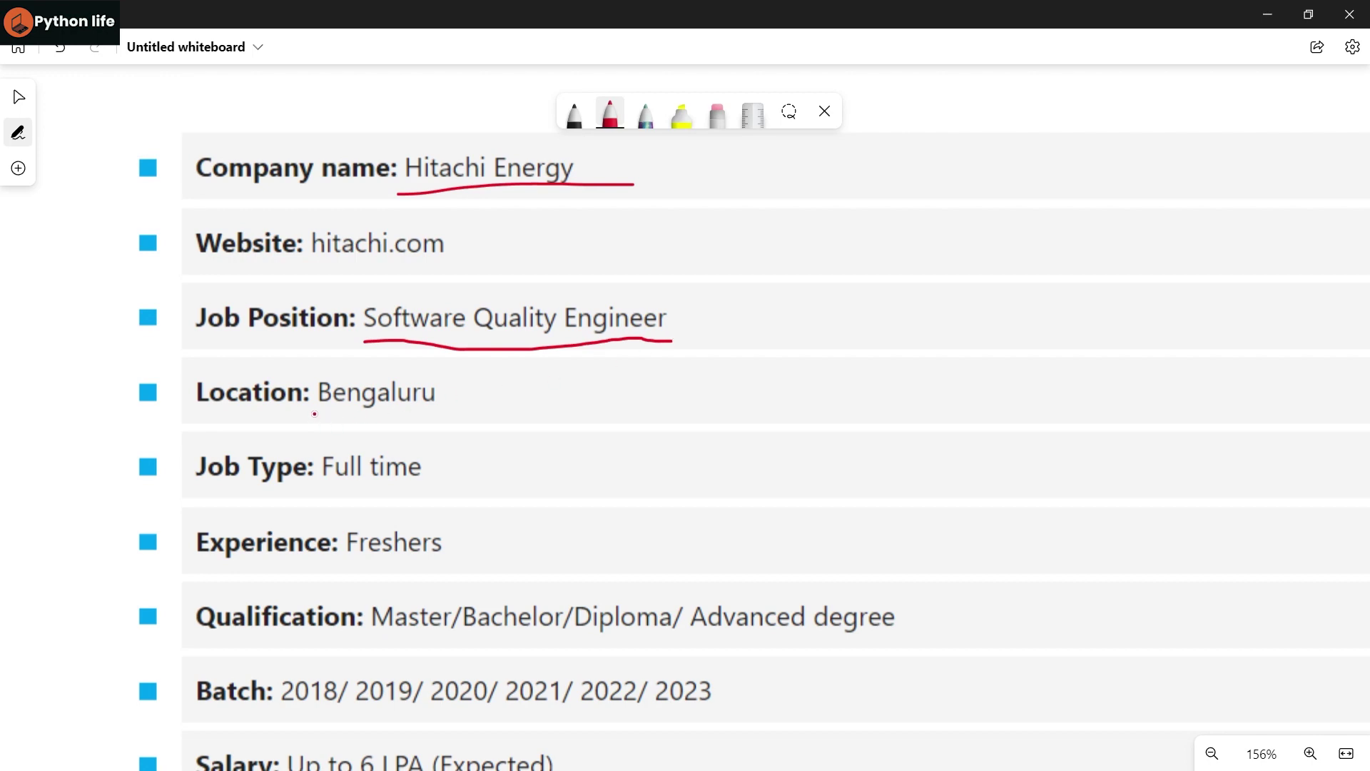
left_click_drag(314, 412, 515, 383)
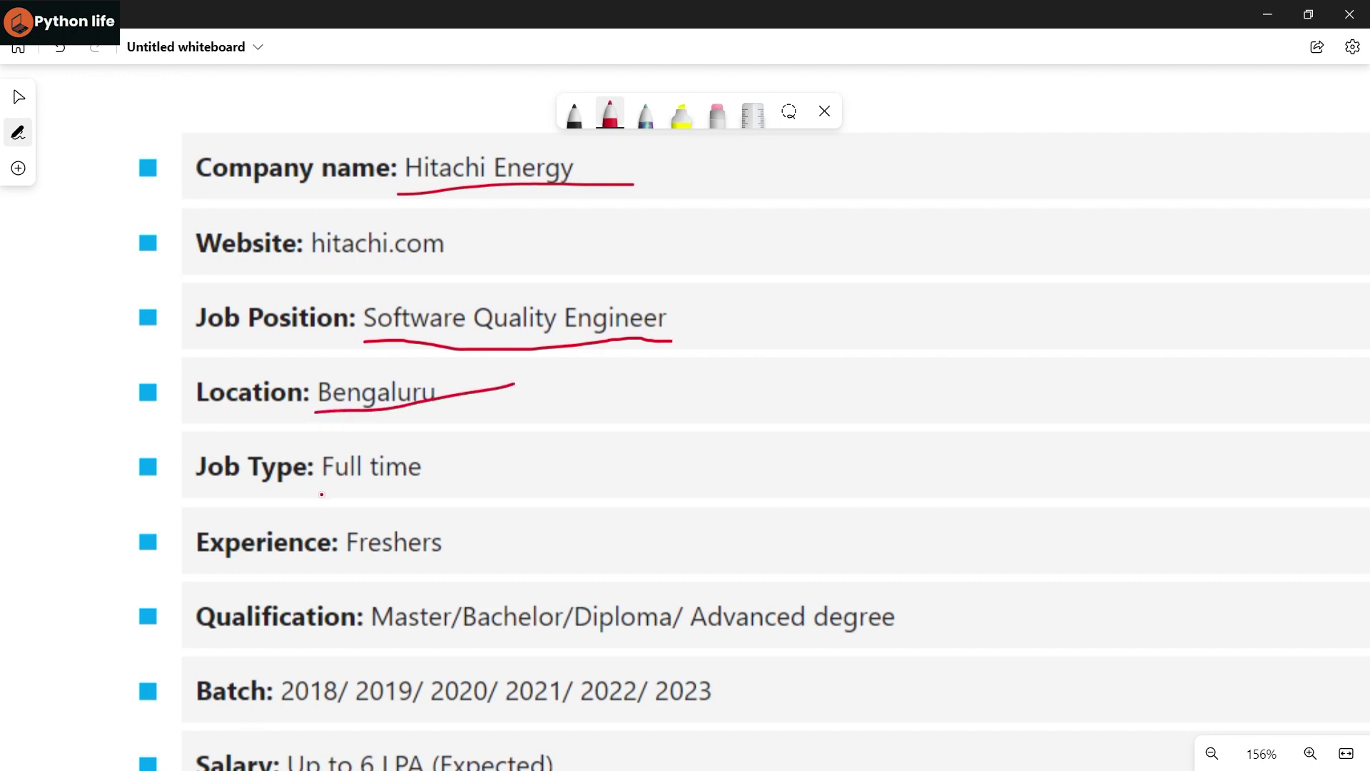
left_click_drag(321, 493, 475, 472)
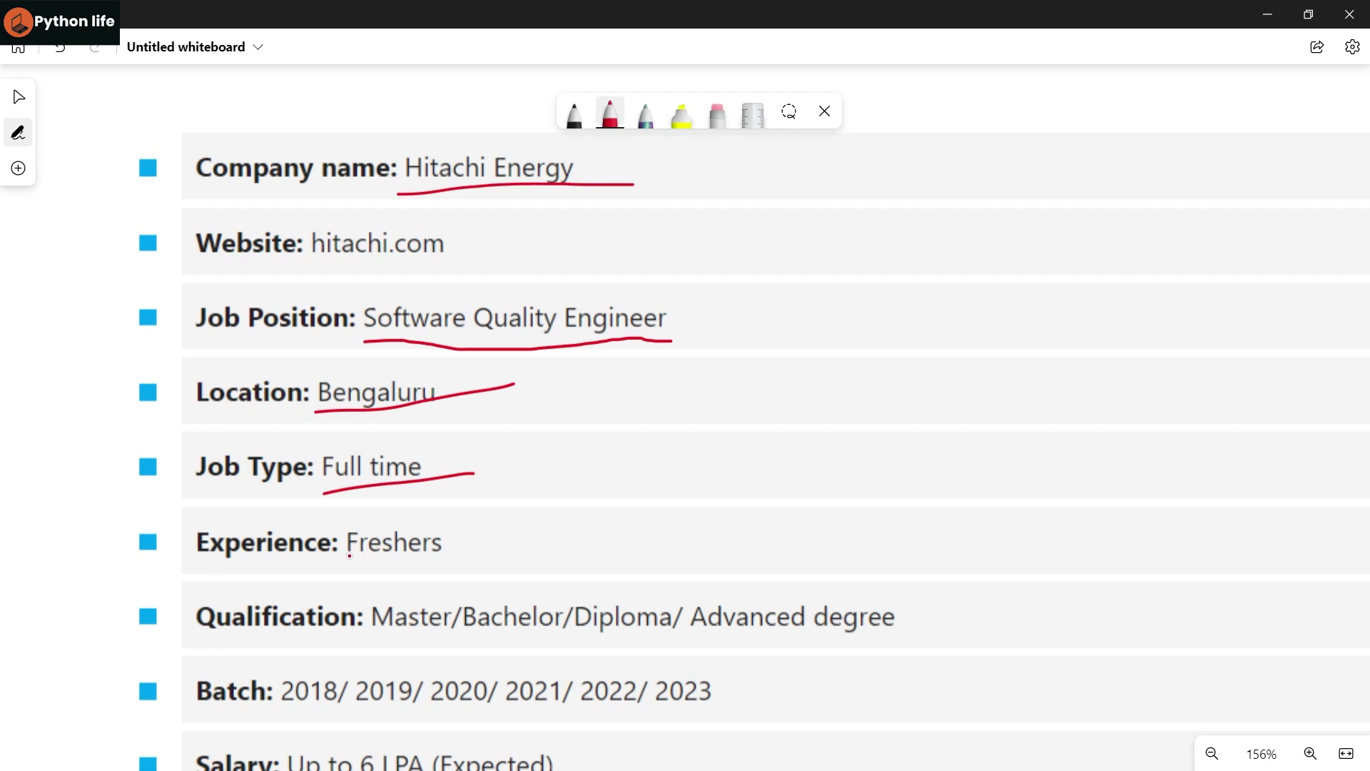
left_click_drag(349, 556, 485, 562)
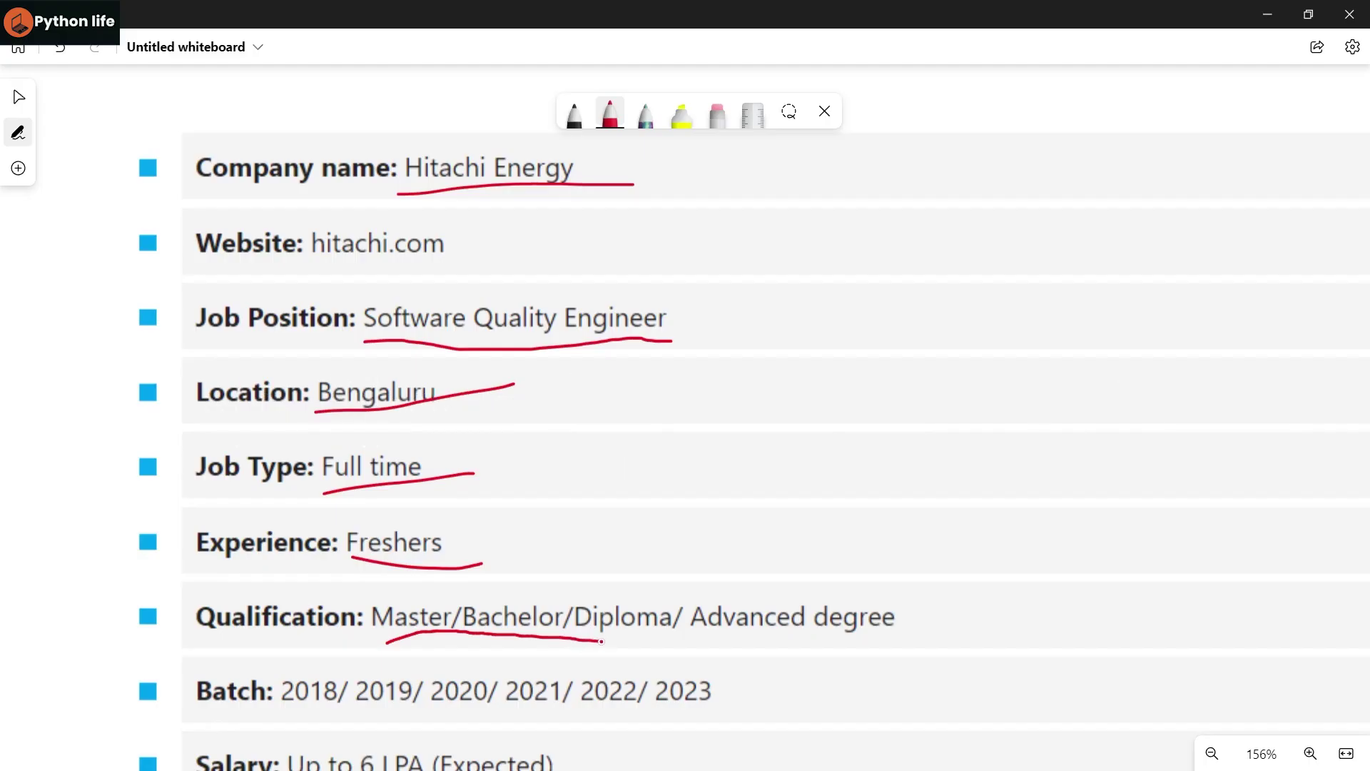
Step: Underline the Hitachi Energy qualification, 2018 to 2023 batch and Up to 6 LPA salary
left_click_drag(800, 634, 916, 632)
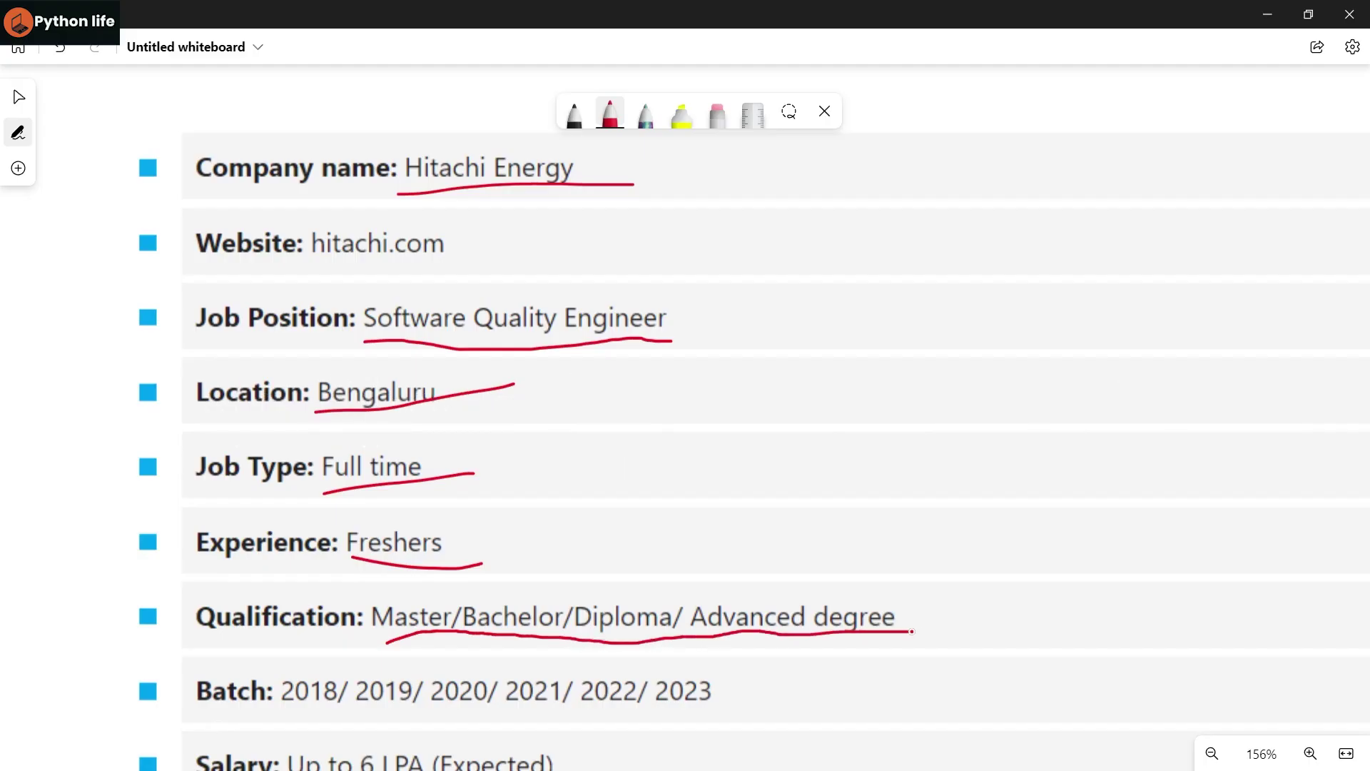
left_click(701, 384)
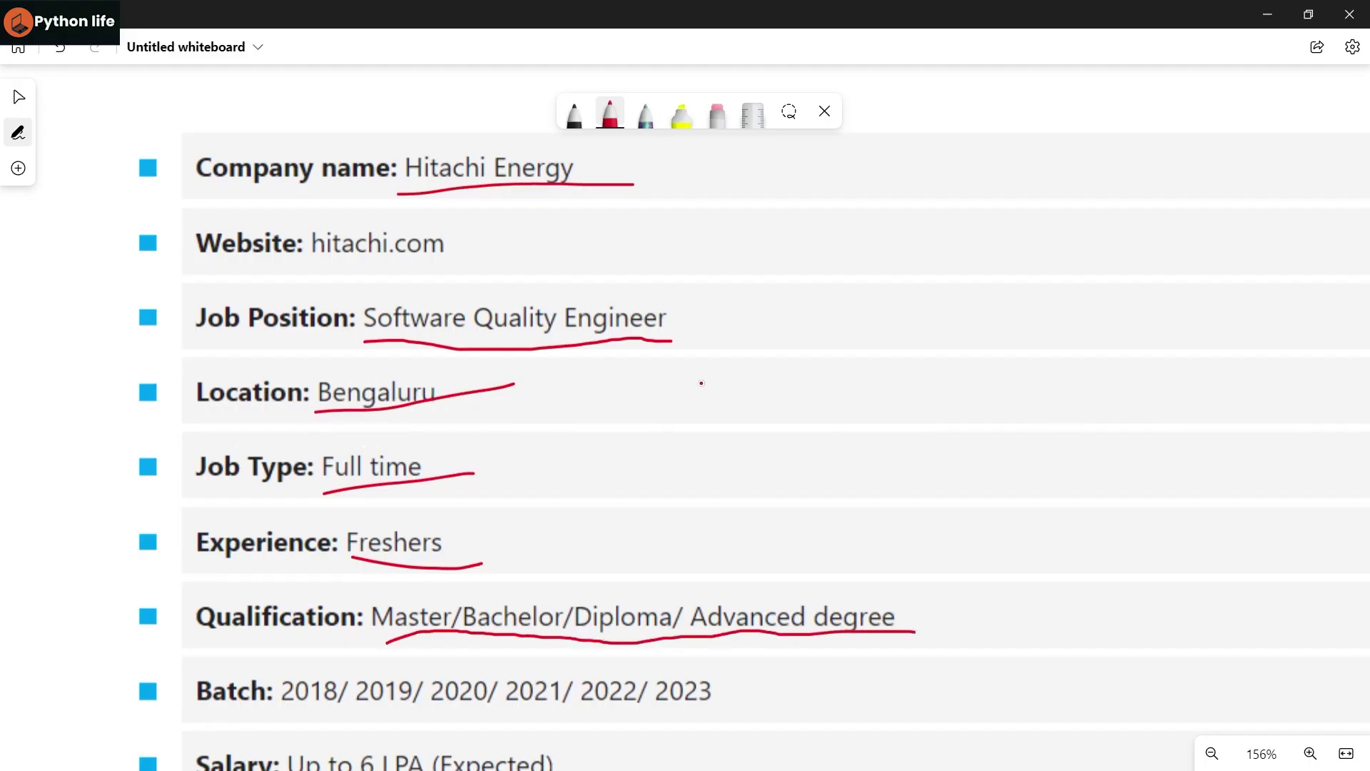
left_click(19, 99)
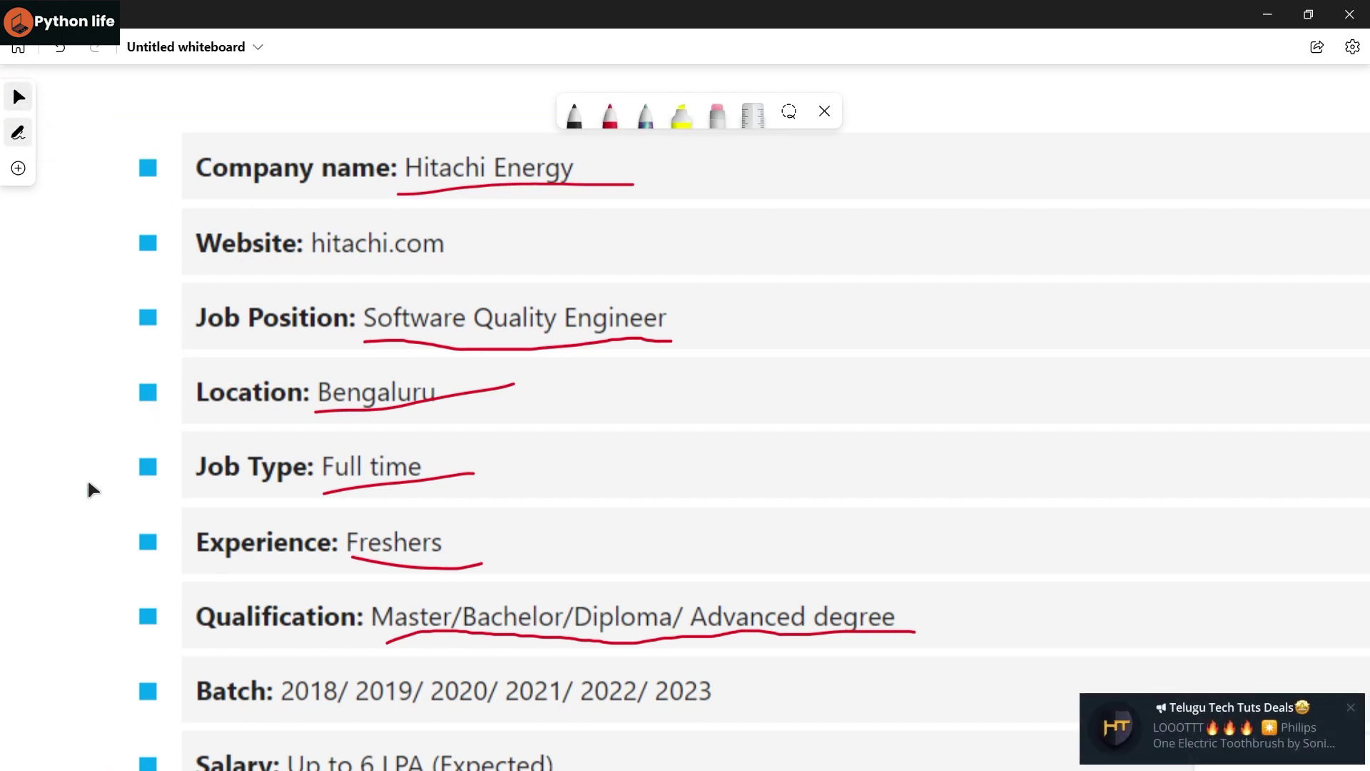
scroll(87, 478, "down", 4)
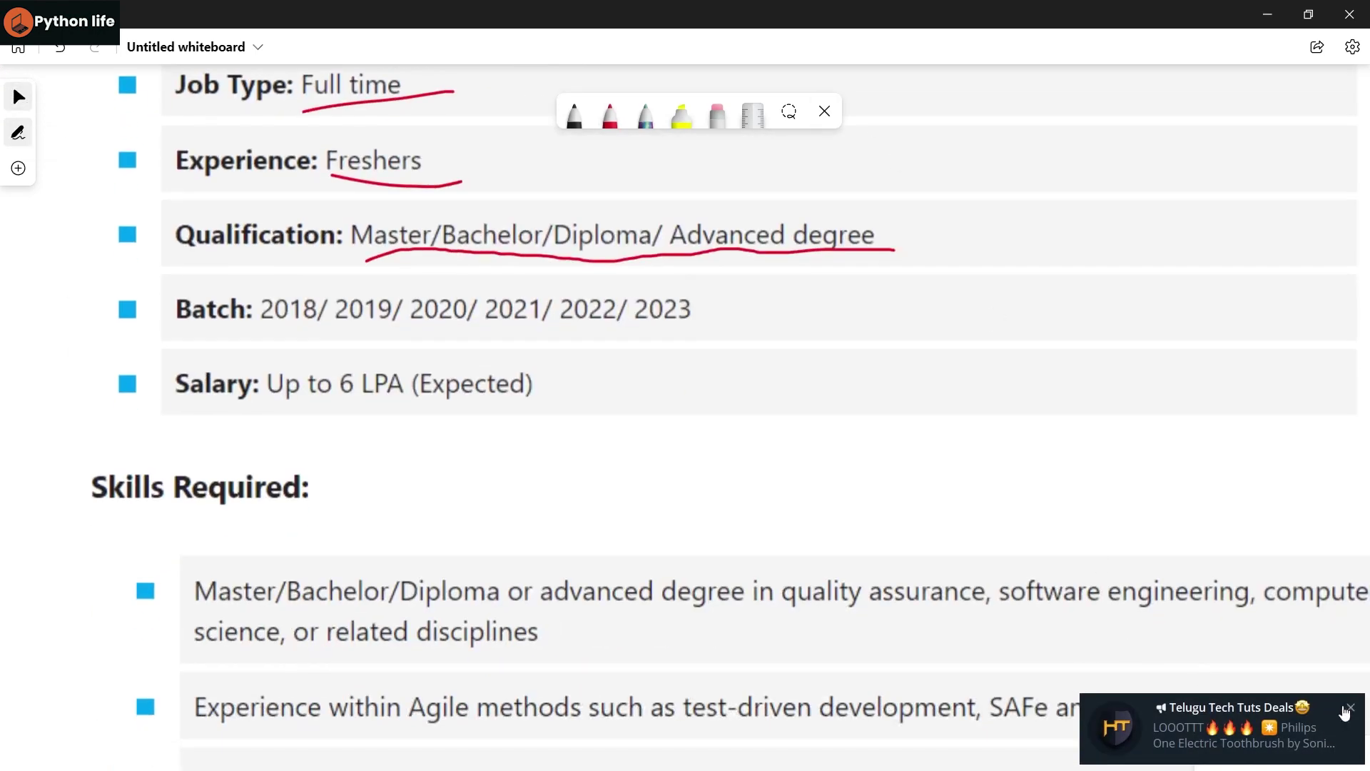
left_click(1354, 708)
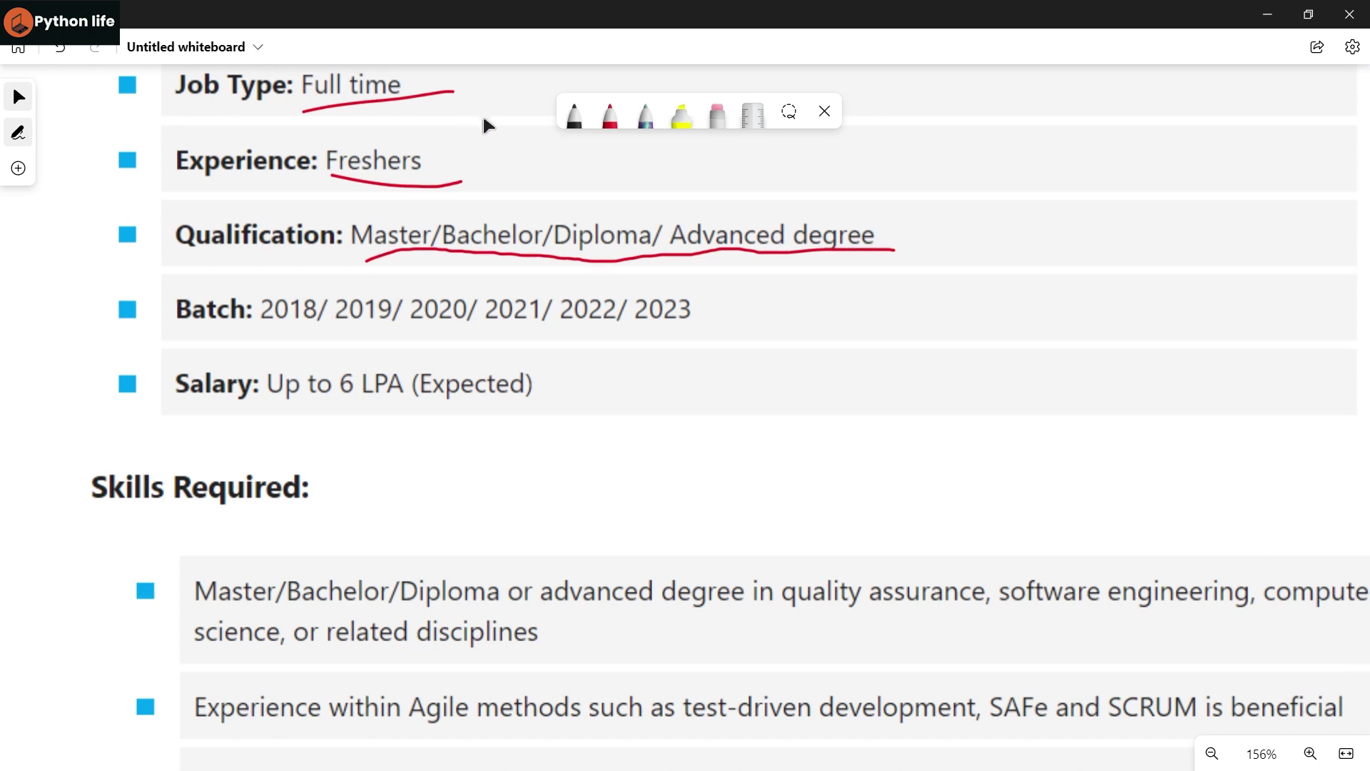
left_click(609, 113)
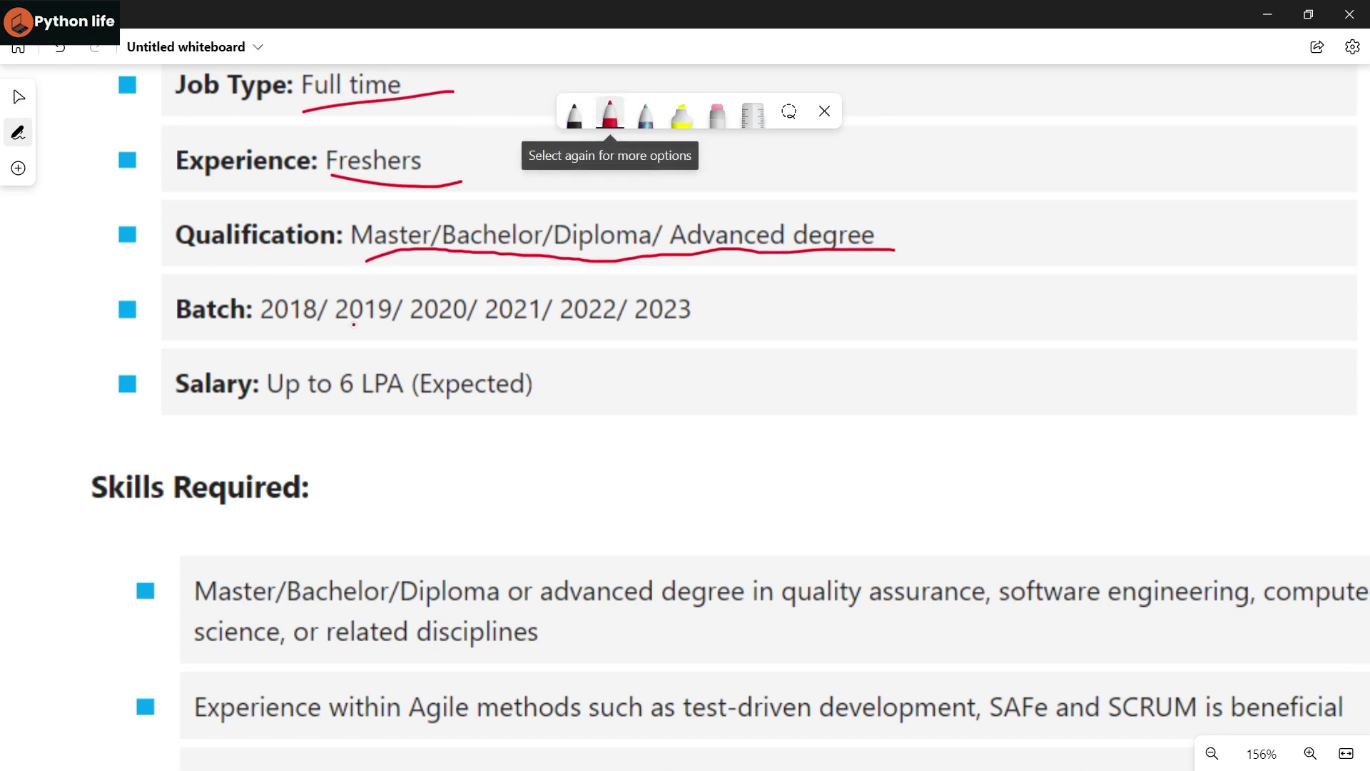
left_click_drag(290, 330, 701, 339)
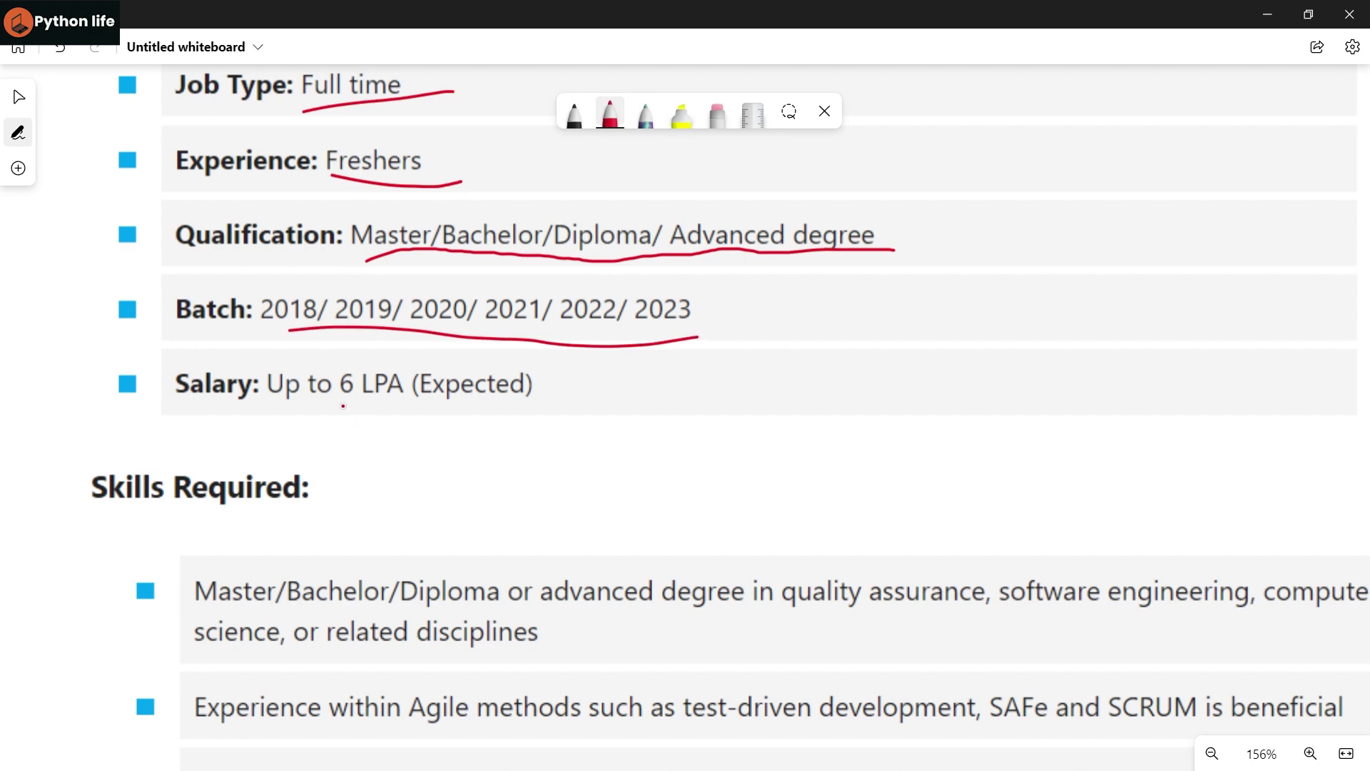
left_click_drag(343, 405, 564, 434)
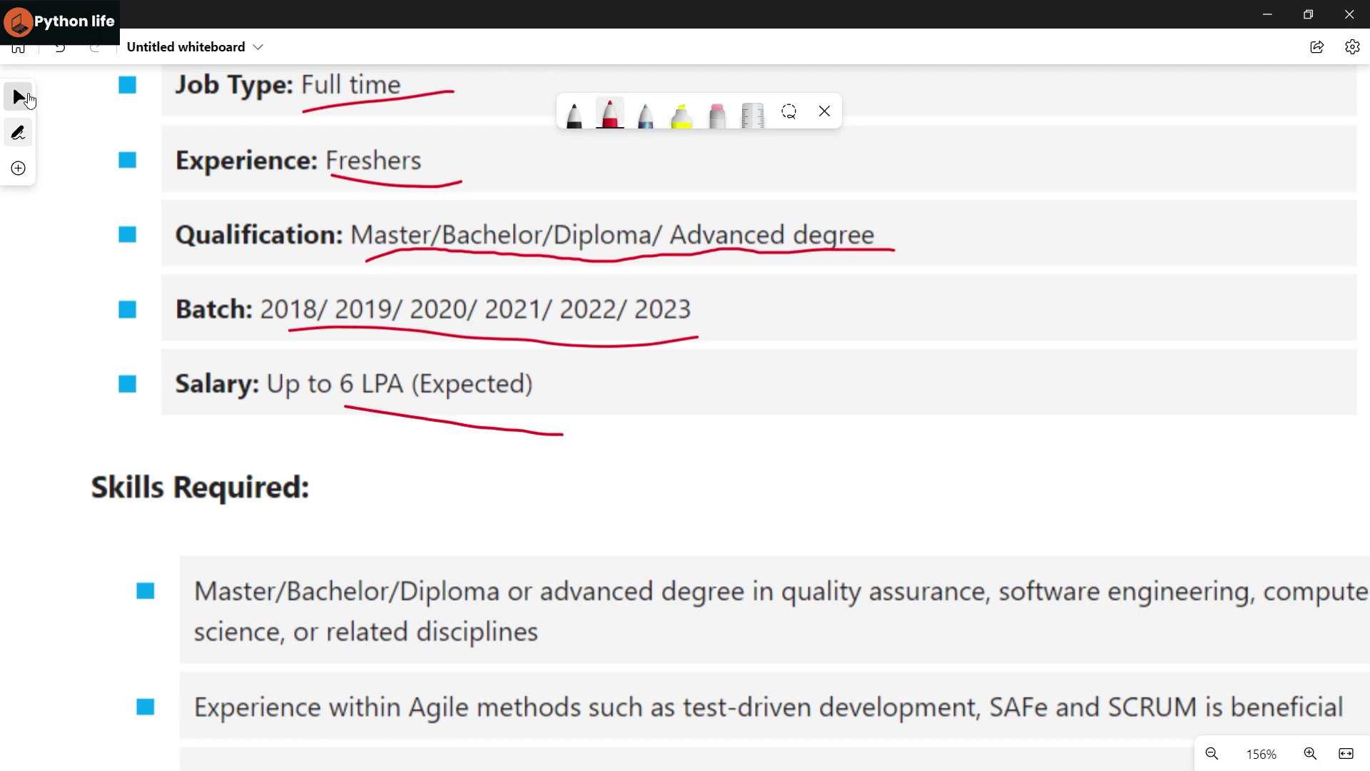
left_click(24, 98)
scroll(525, 275, "down", 5)
scroll(525, 274, "down", 1)
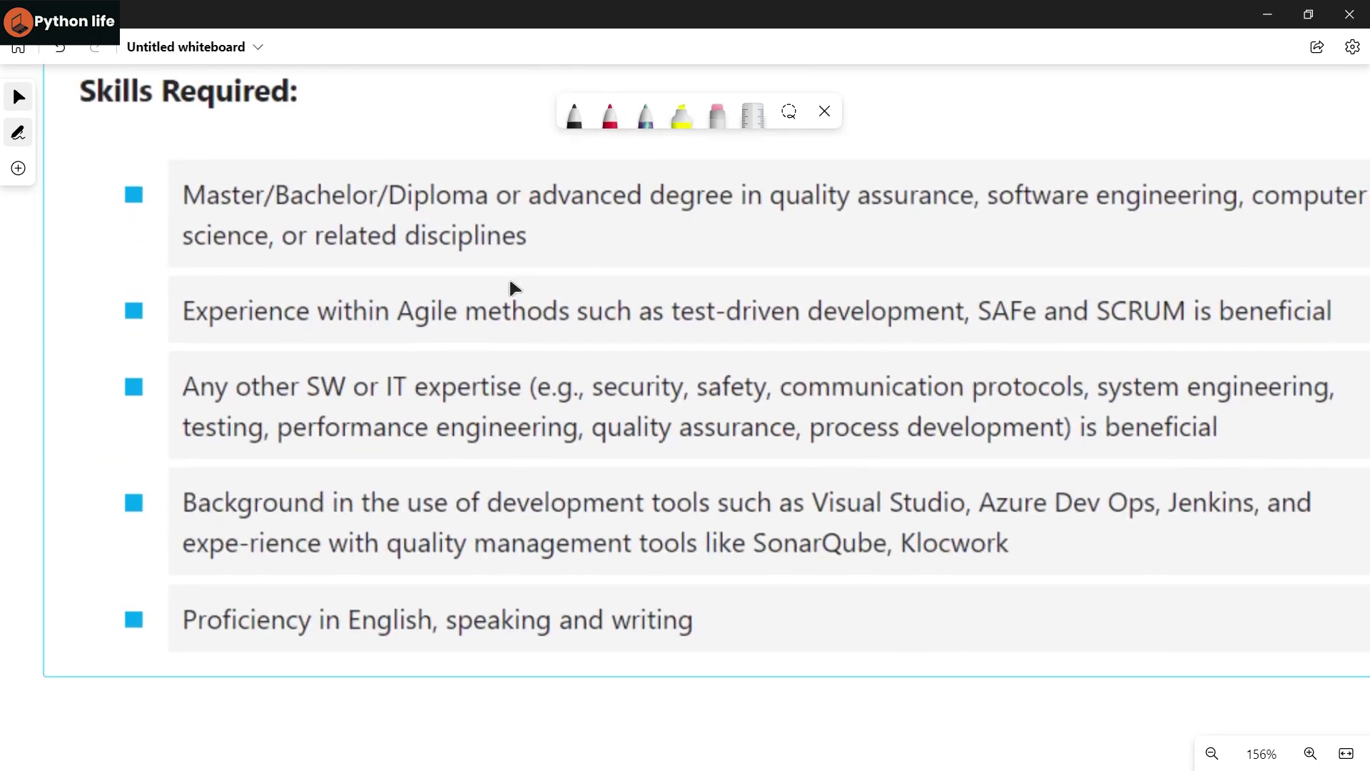
Step: Underline Agile methods, security and communication protocols, system engineering and testing through process development
left_click_drag(747, 310, 700, 316)
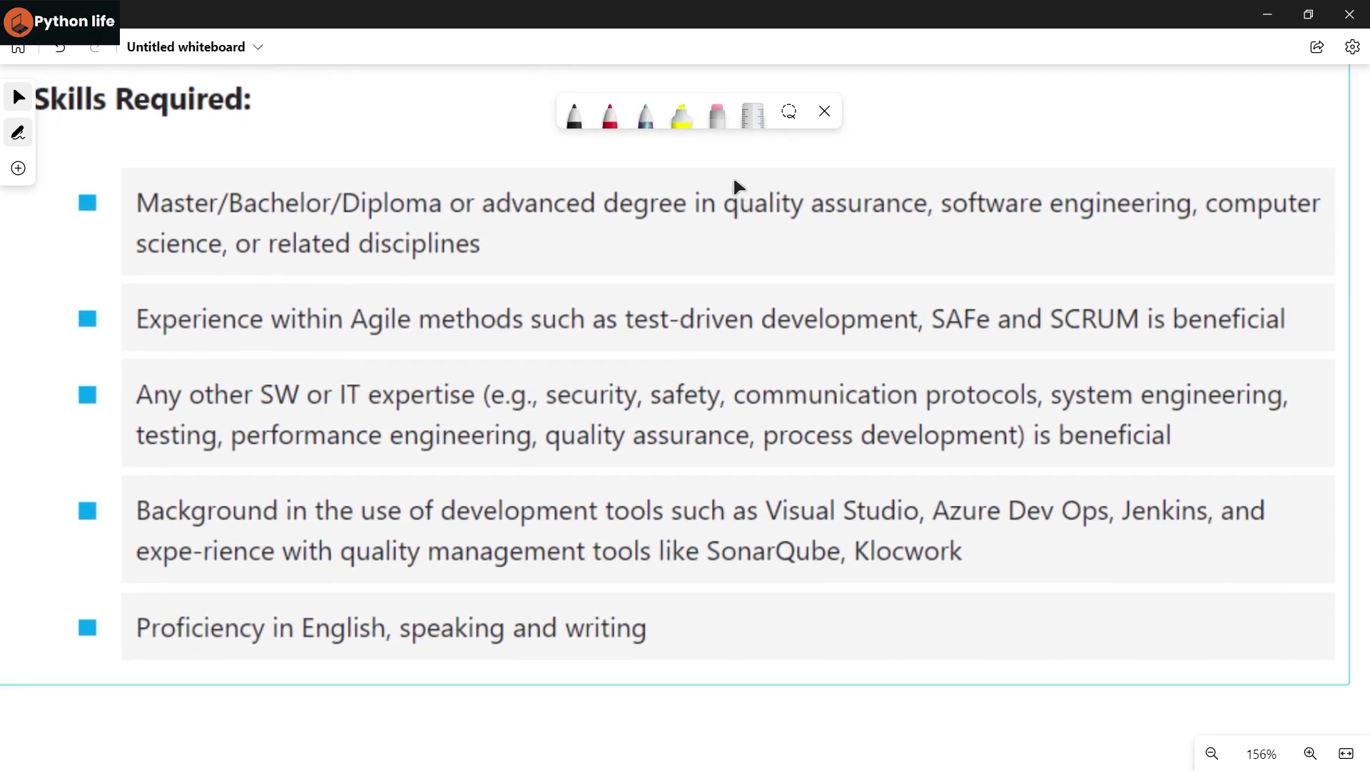
left_click(610, 114)
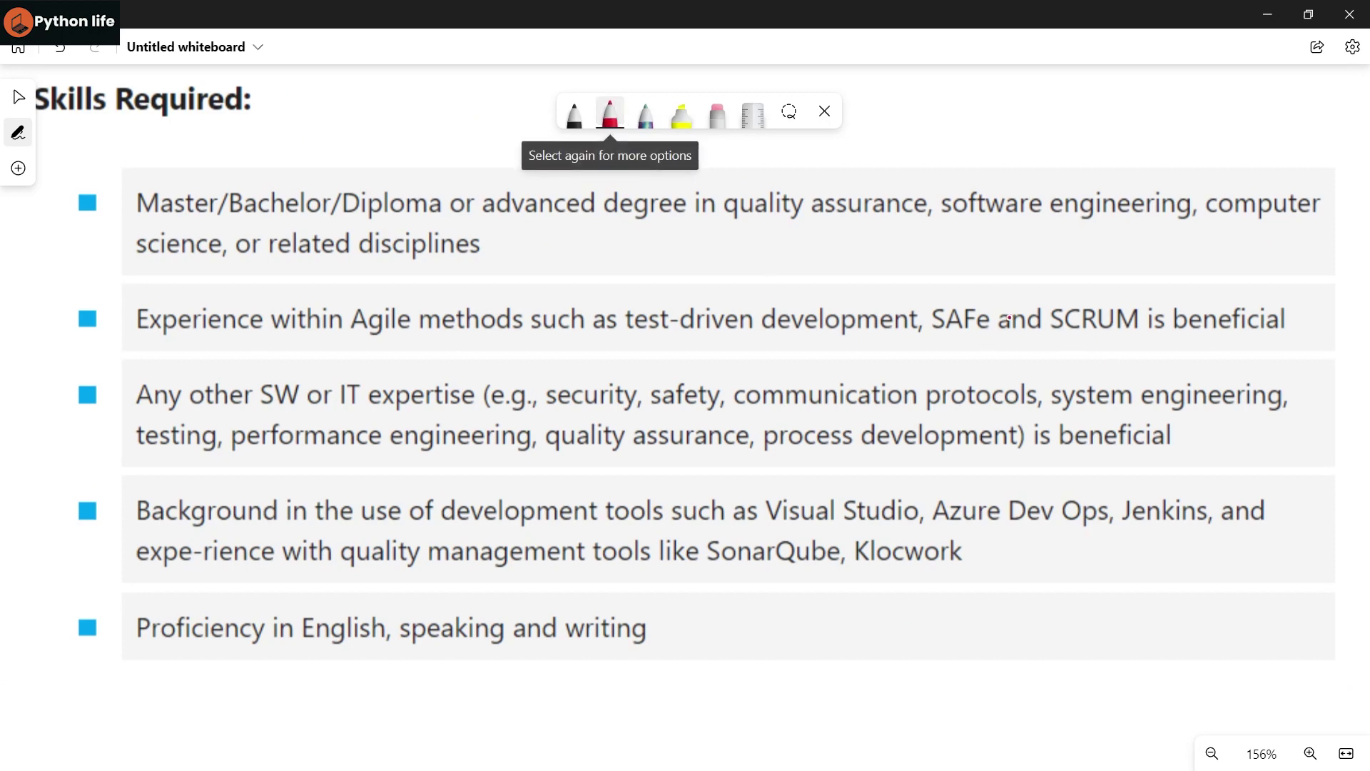
left_click_drag(351, 341, 994, 351)
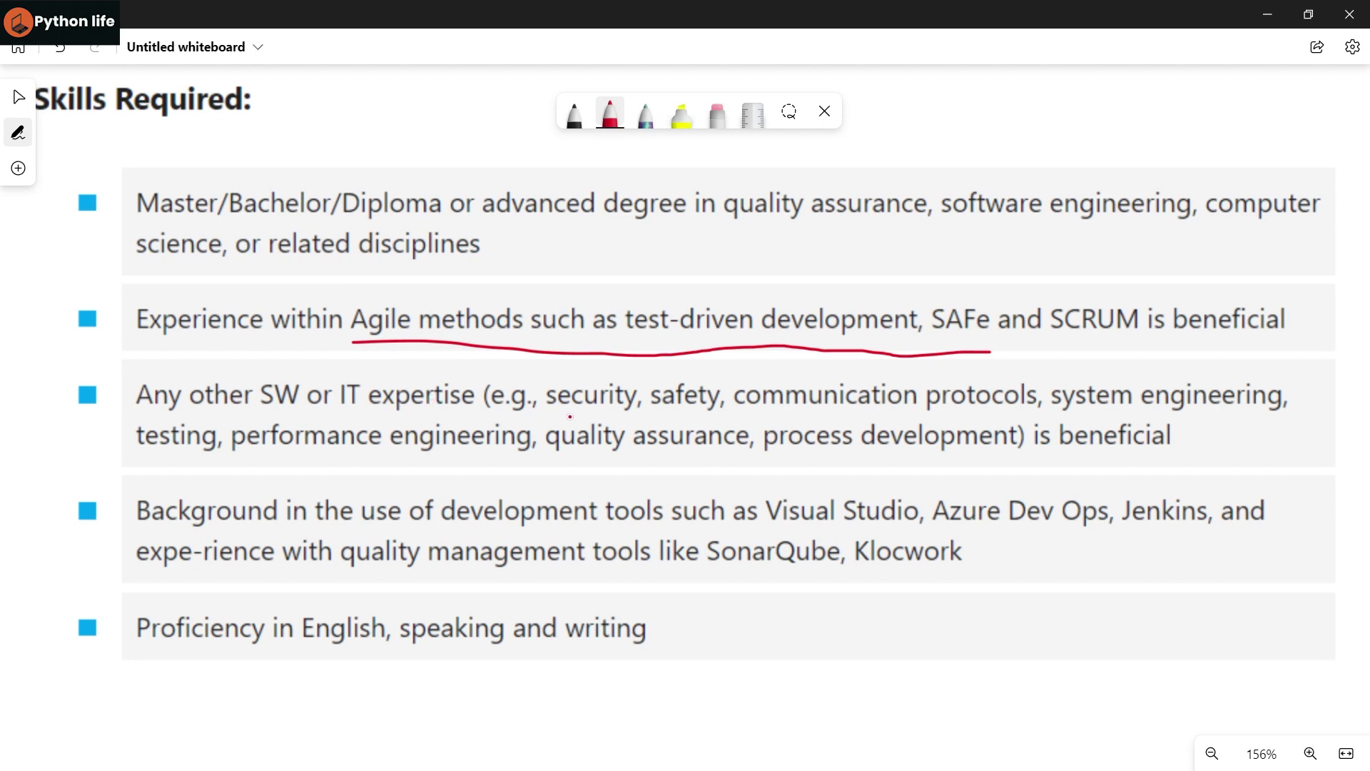
left_click_drag(548, 420, 1025, 422)
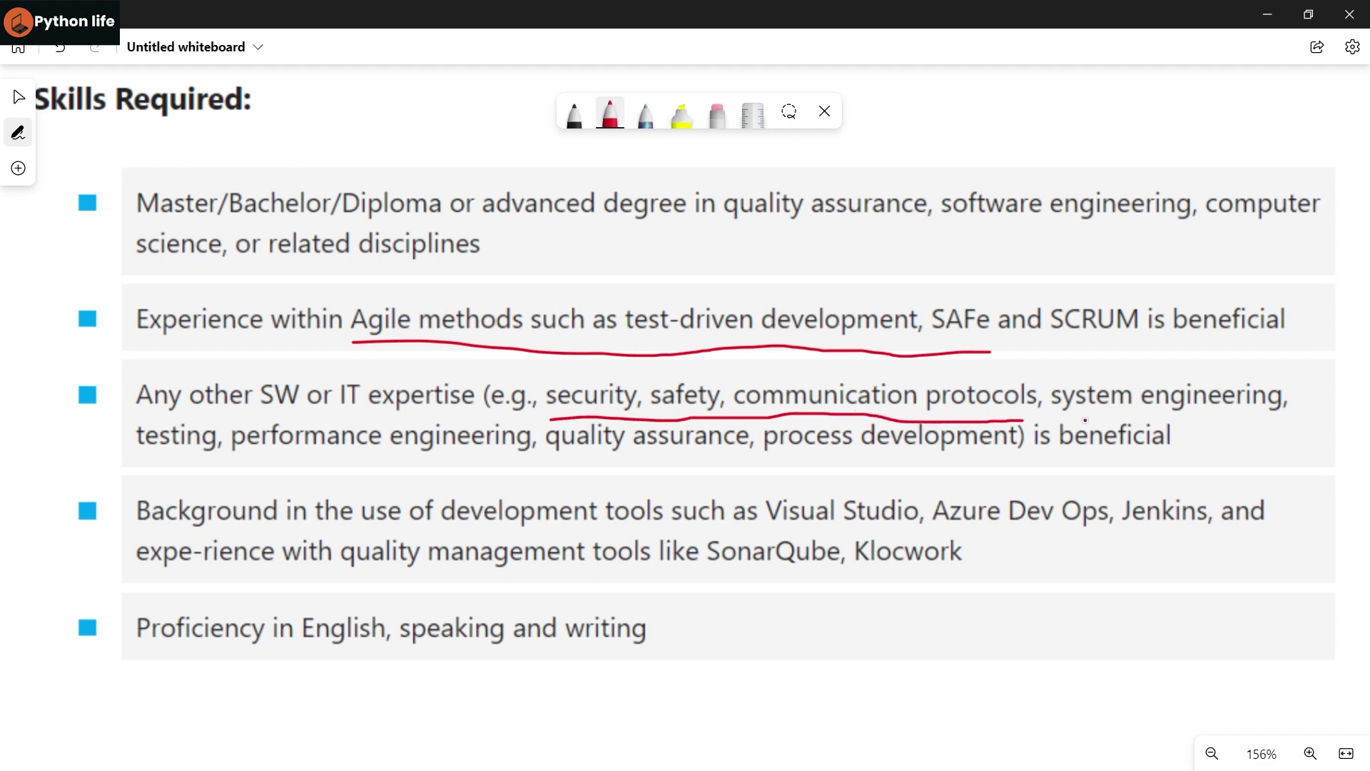
left_click_drag(1077, 427, 1273, 408)
left_click_drag(139, 463, 910, 453)
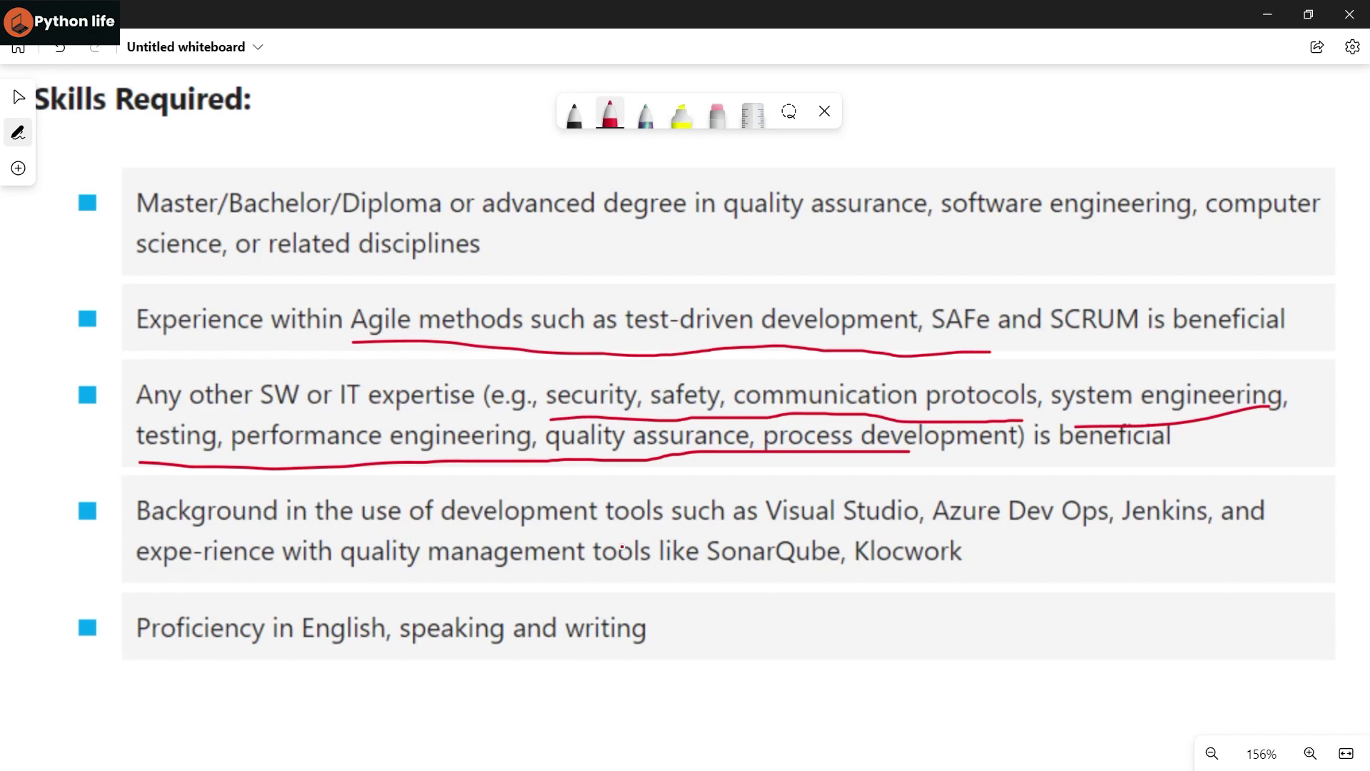
Step: Underline Visual Studio and English speaking and writing in red
left_click_drag(767, 528, 933, 526)
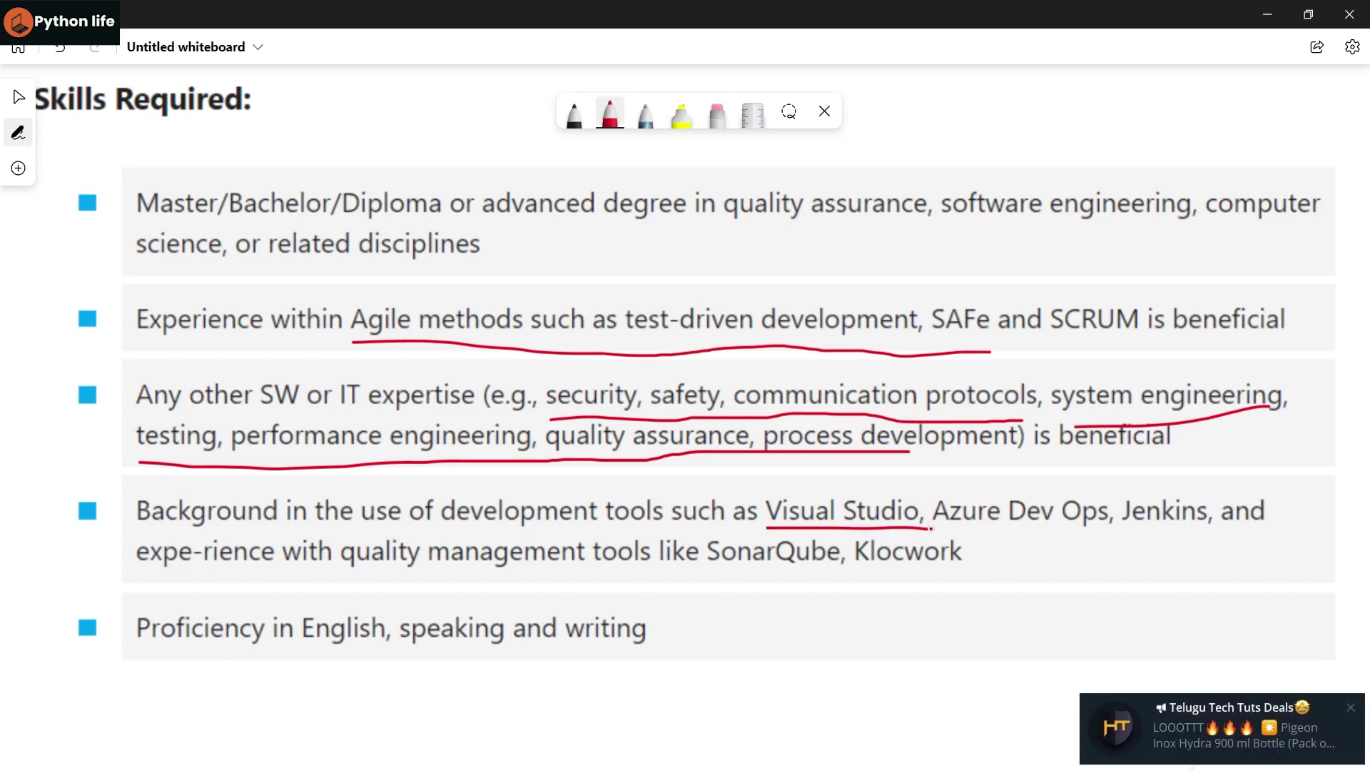
left_click(1355, 711)
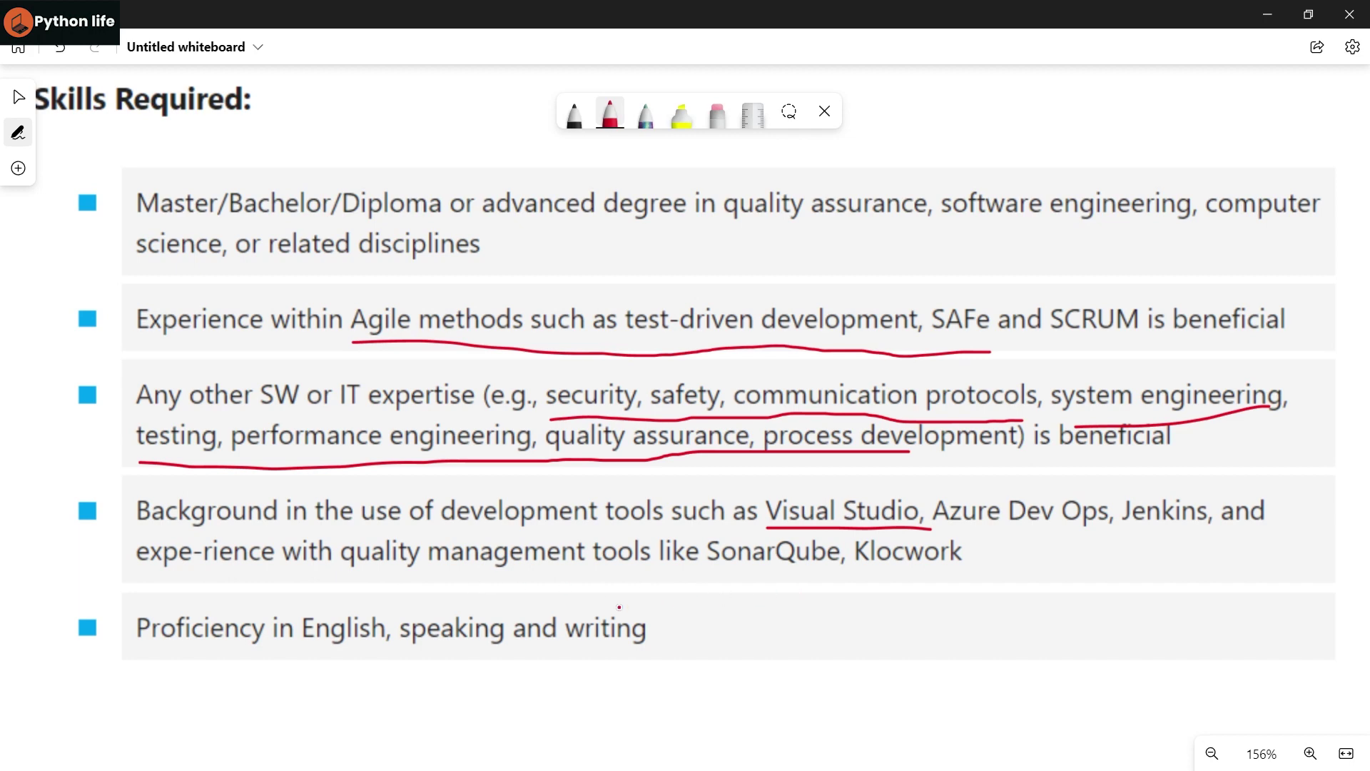
left_click_drag(408, 663, 699, 671)
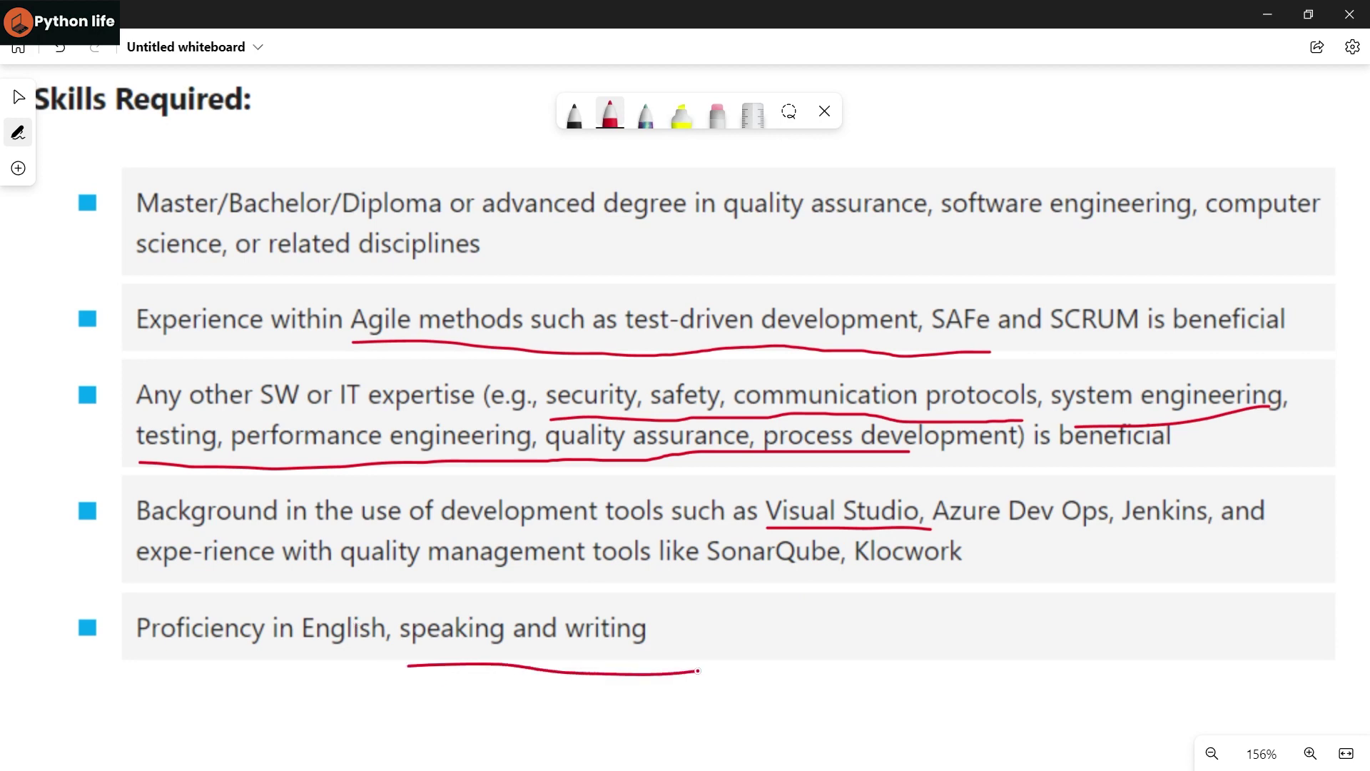
left_click(17, 98)
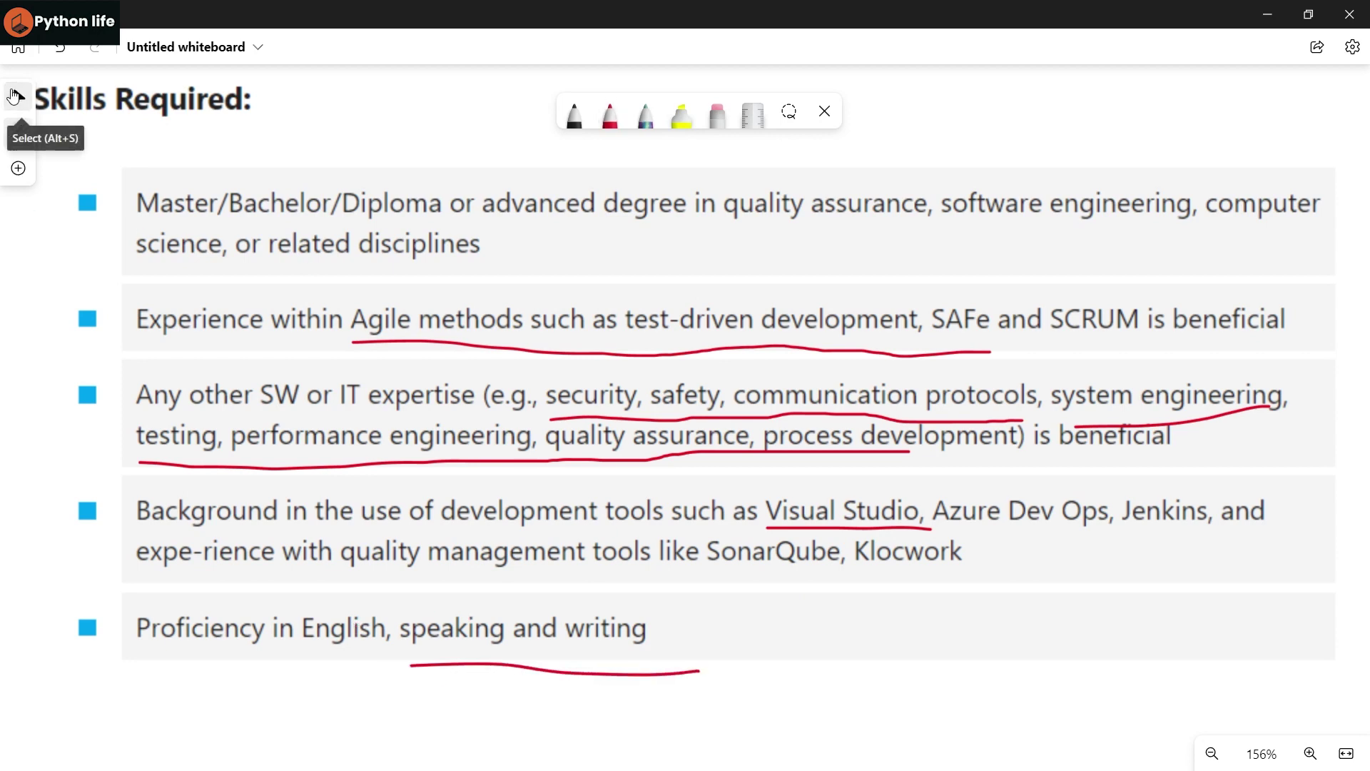
left_click_drag(974, 189, 887, 221)
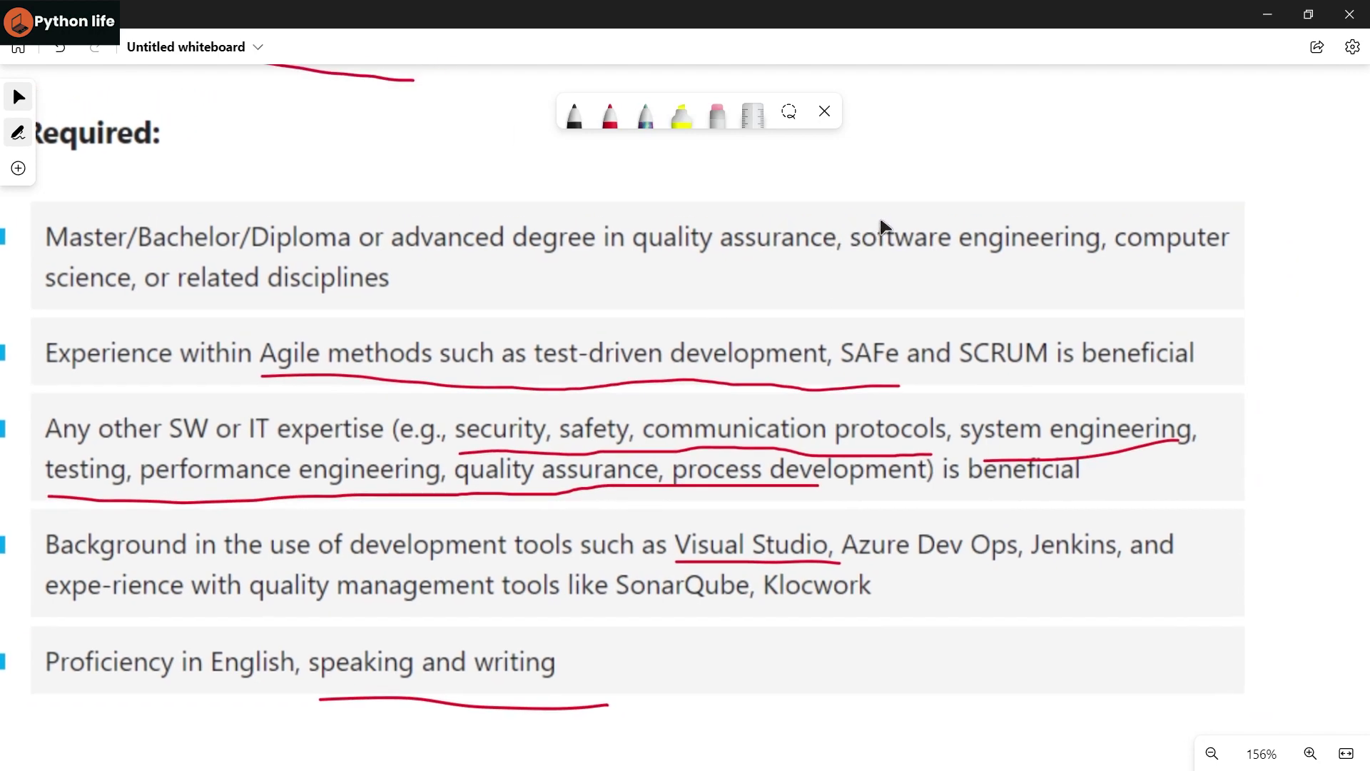
left_click(1272, 188)
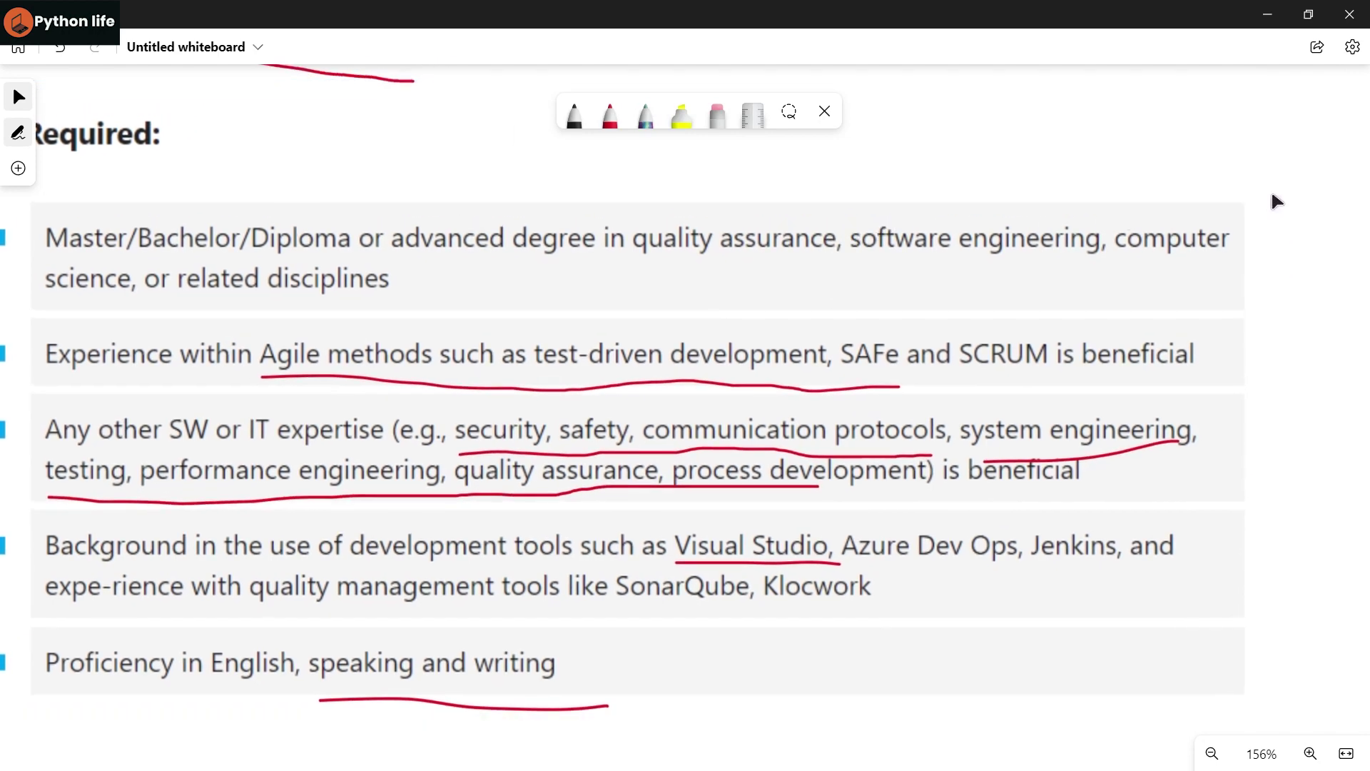
Step: Underline Graduate Engineer Trainee, Across India and Full time on the HCLTech card in red
left_click_drag(1266, 192, 725, 274)
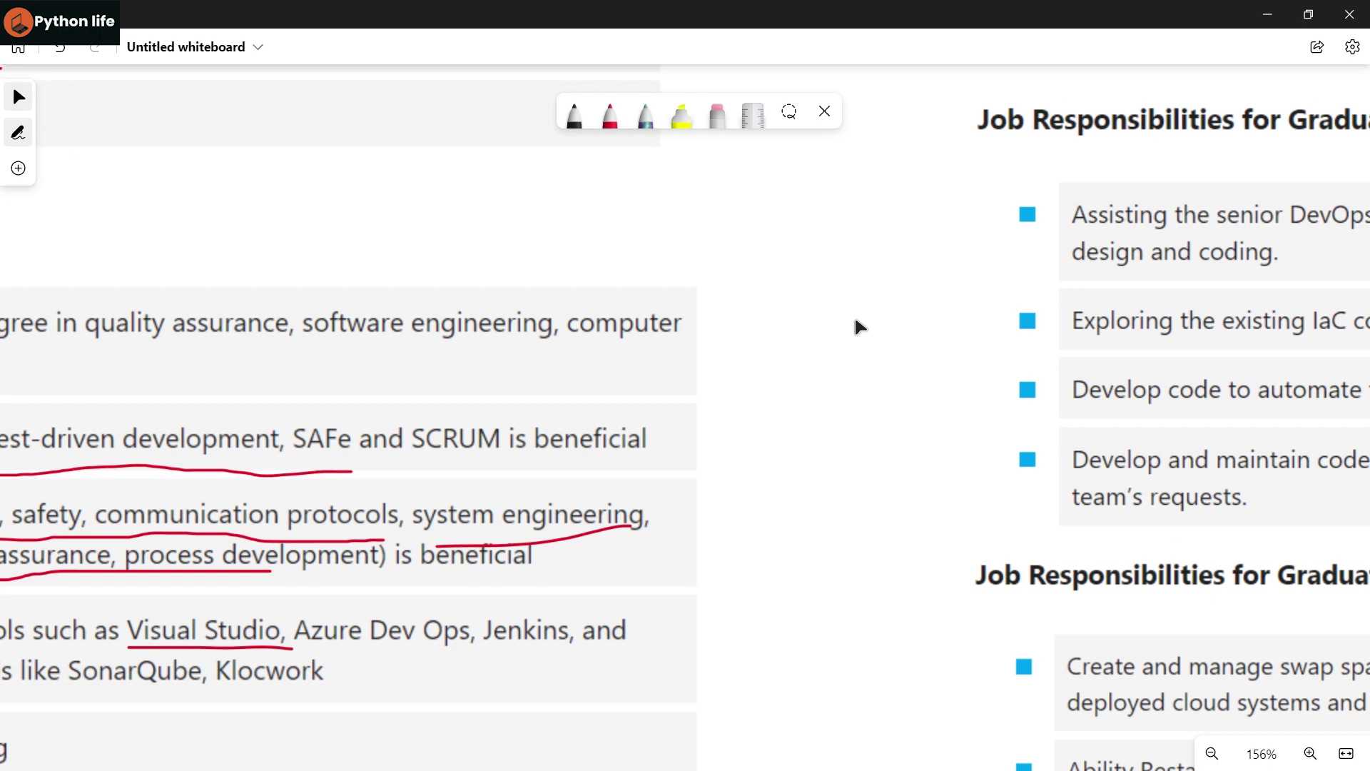
mouse_move(854, 315)
left_mouse_down()
mouse_move(618, 204)
mouse_move(116, 575)
left_mouse_up()
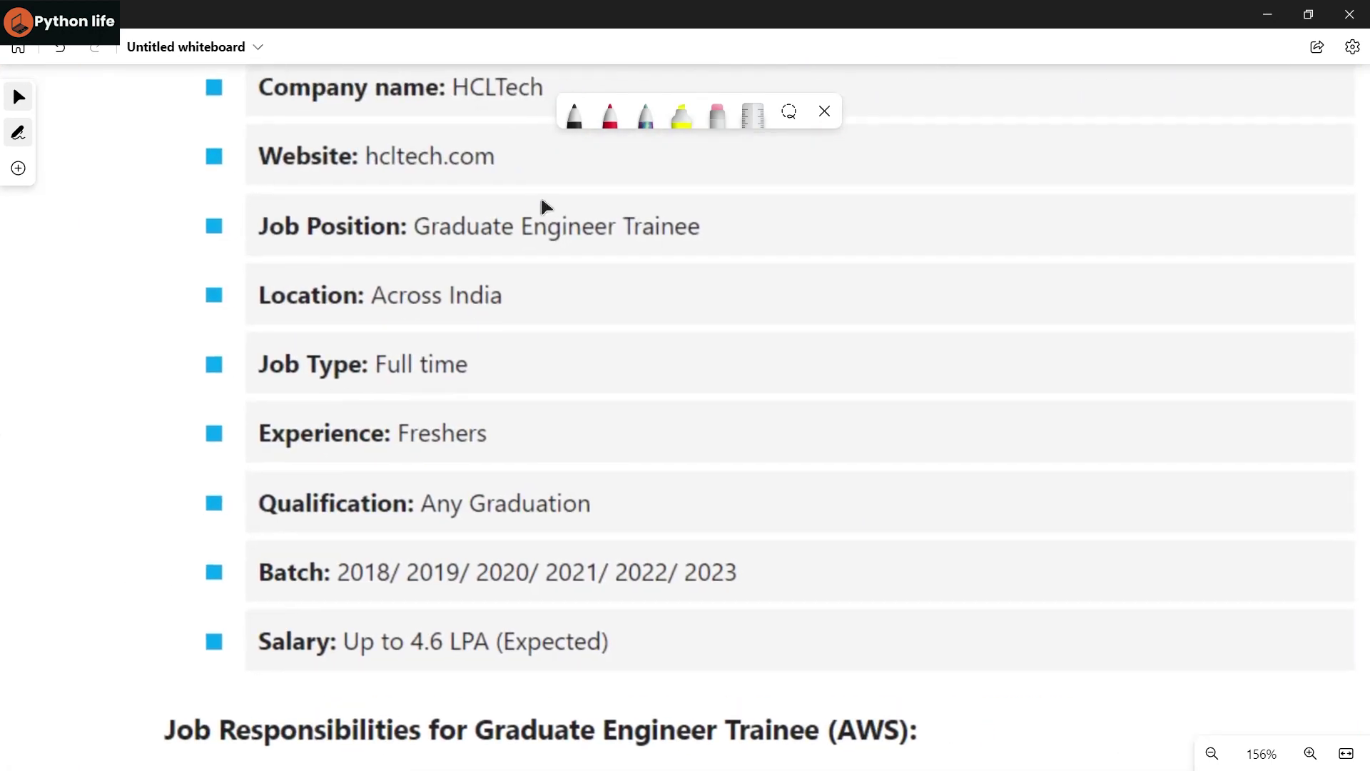
mouse_move(544, 202)
left_mouse_down()
mouse_move(587, 343)
mouse_move(532, 281)
left_mouse_up()
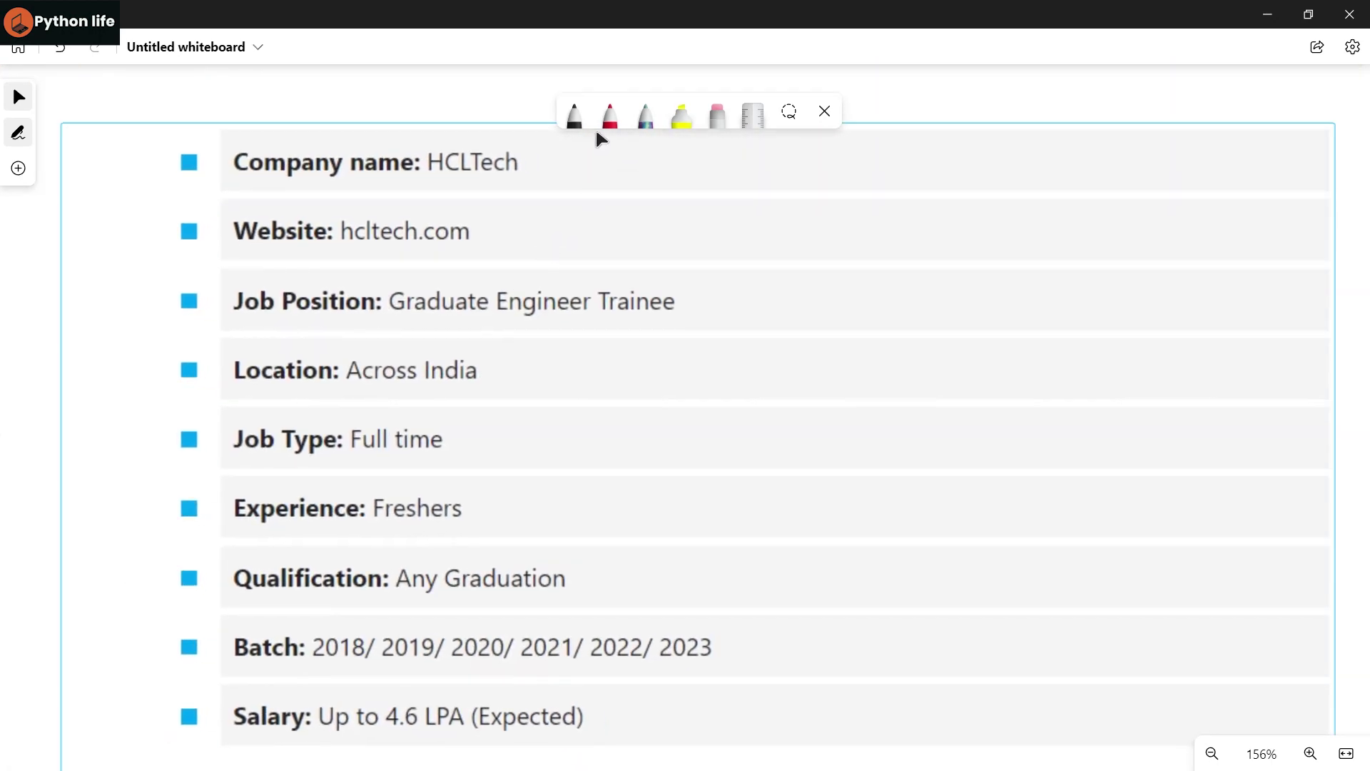
left_click(611, 115)
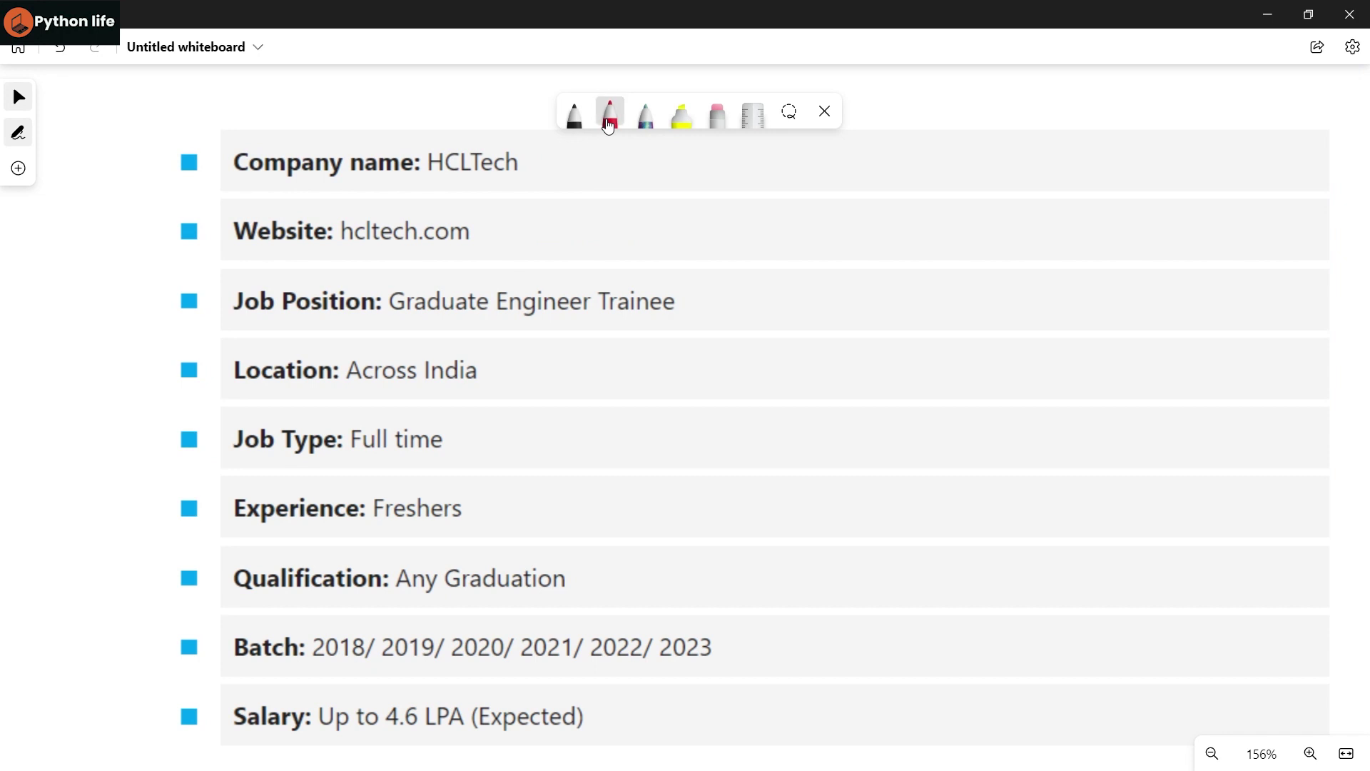
left_click(394, 326)
left_click_drag(394, 325, 701, 317)
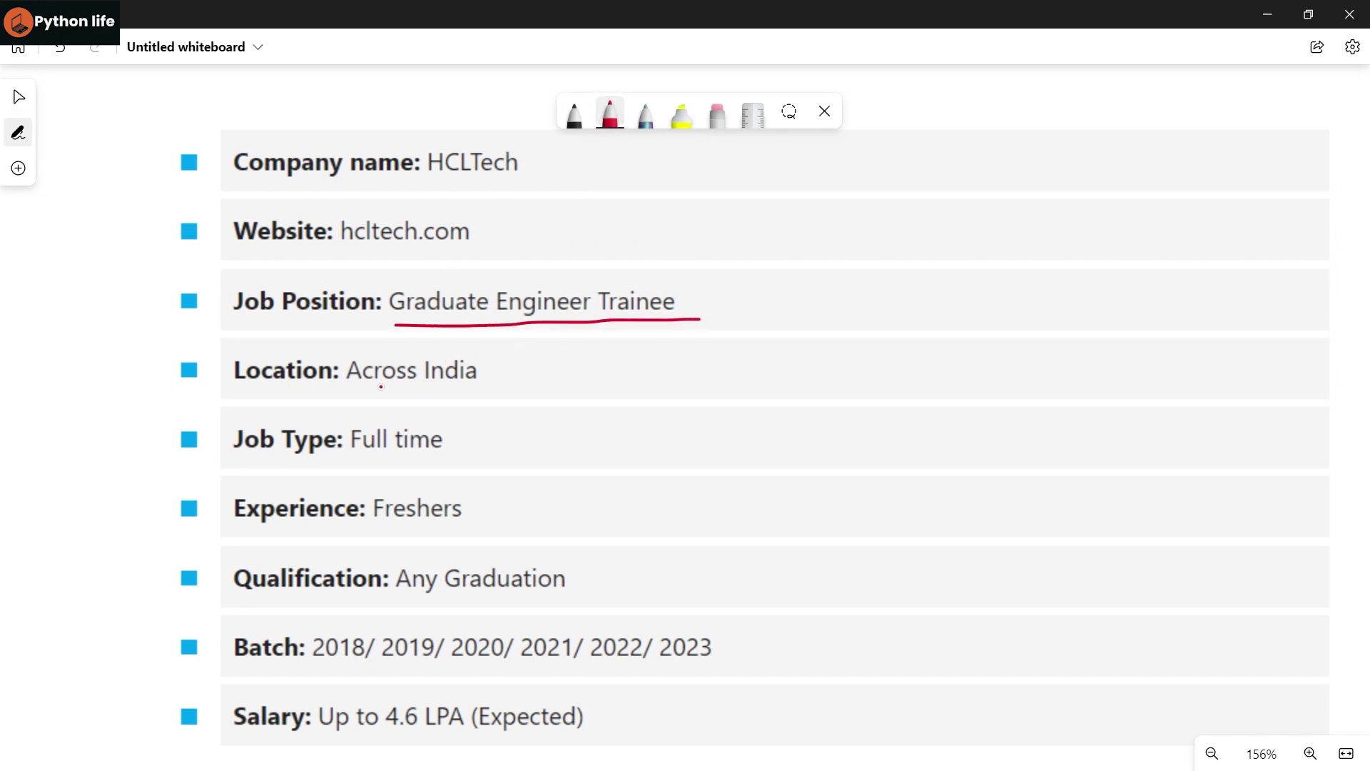
left_click_drag(339, 401, 529, 401)
left_click_drag(360, 458, 467, 463)
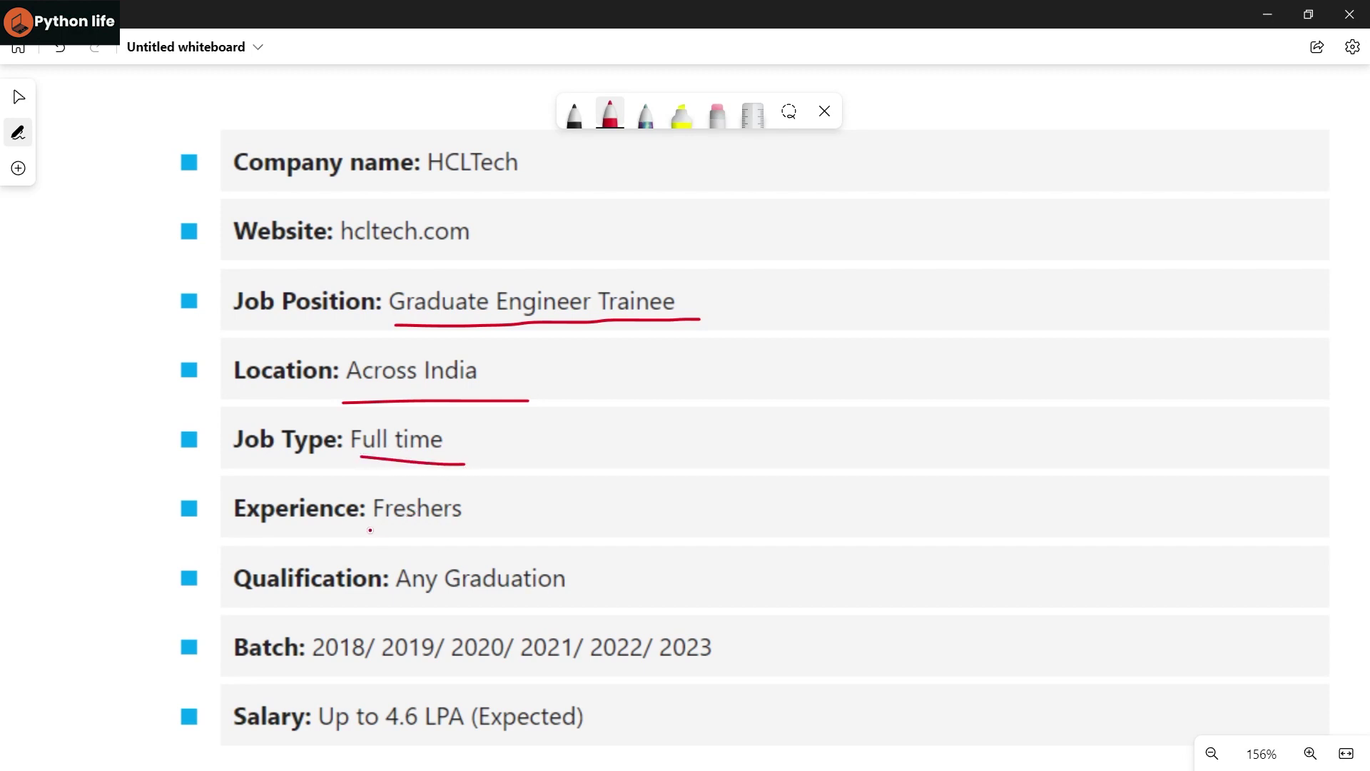
Step: Underline Freshers, Any Graduation, 2018 to 2023 batch and 4.6 LPA (Expected) in red
left_click_drag(372, 530, 494, 538)
left_click_drag(393, 598, 622, 584)
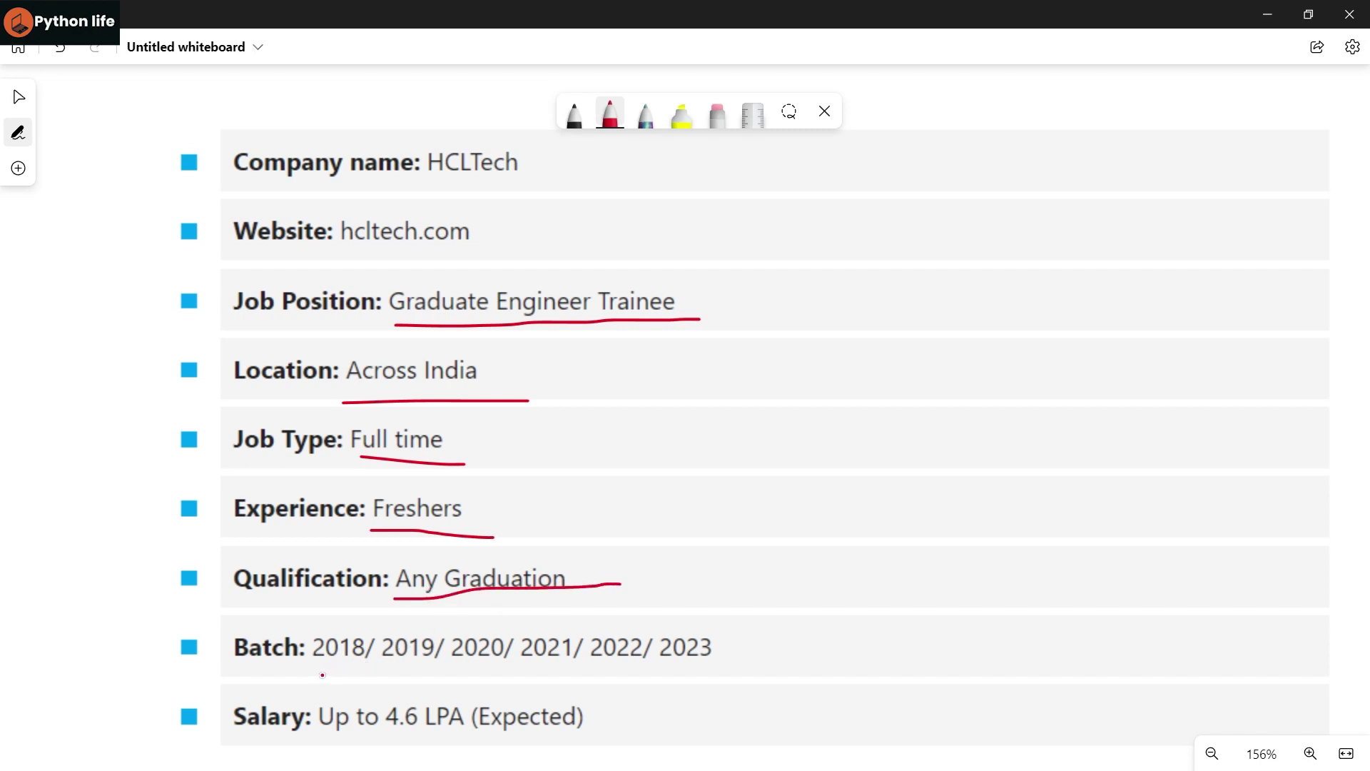
left_click_drag(318, 671, 712, 661)
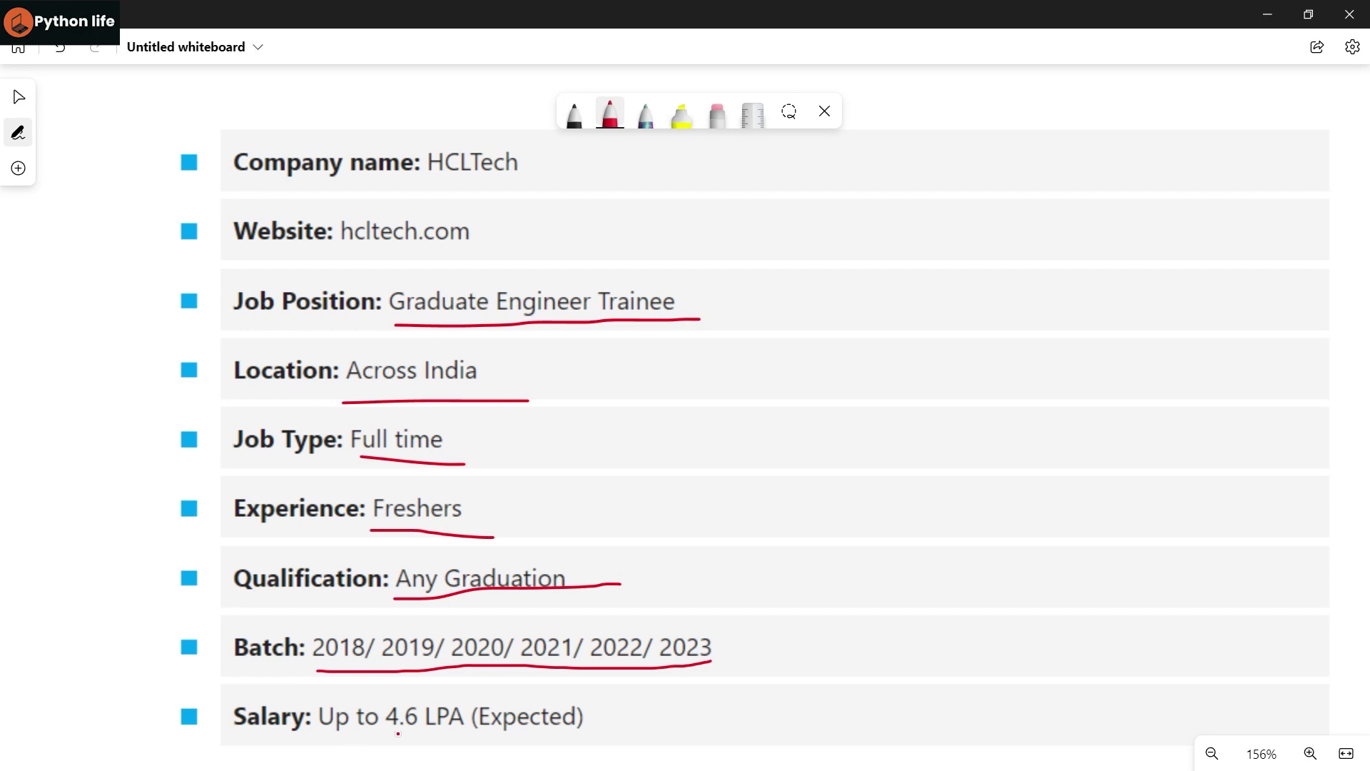
left_click_drag(375, 732, 628, 726)
left_click(17, 96)
Step: Underline the AWS and Azure headings, CI/CD pipeline, IaC, CM, design and coding phrases
left_click_drag(170, 471, 144, 100)
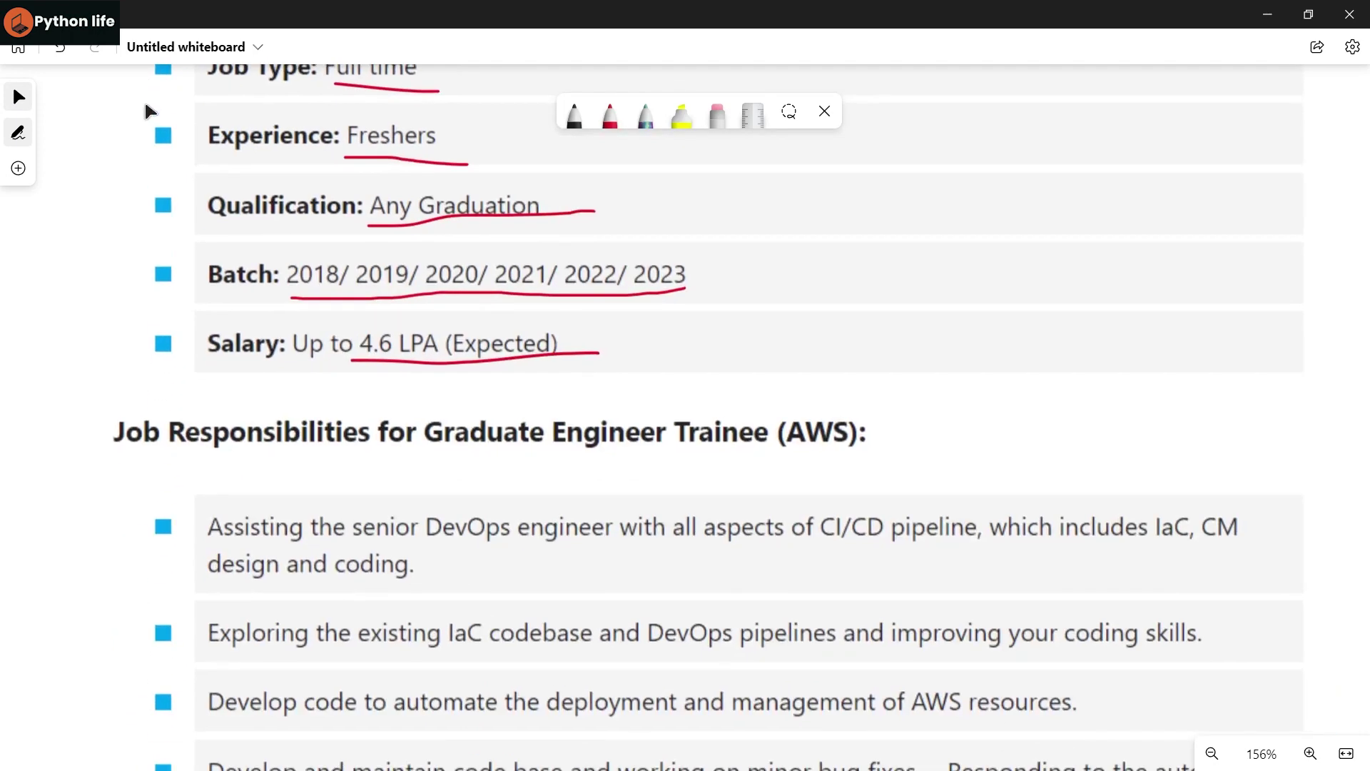
scroll(378, 348, "down", 3)
scroll(437, 322, "down", 3)
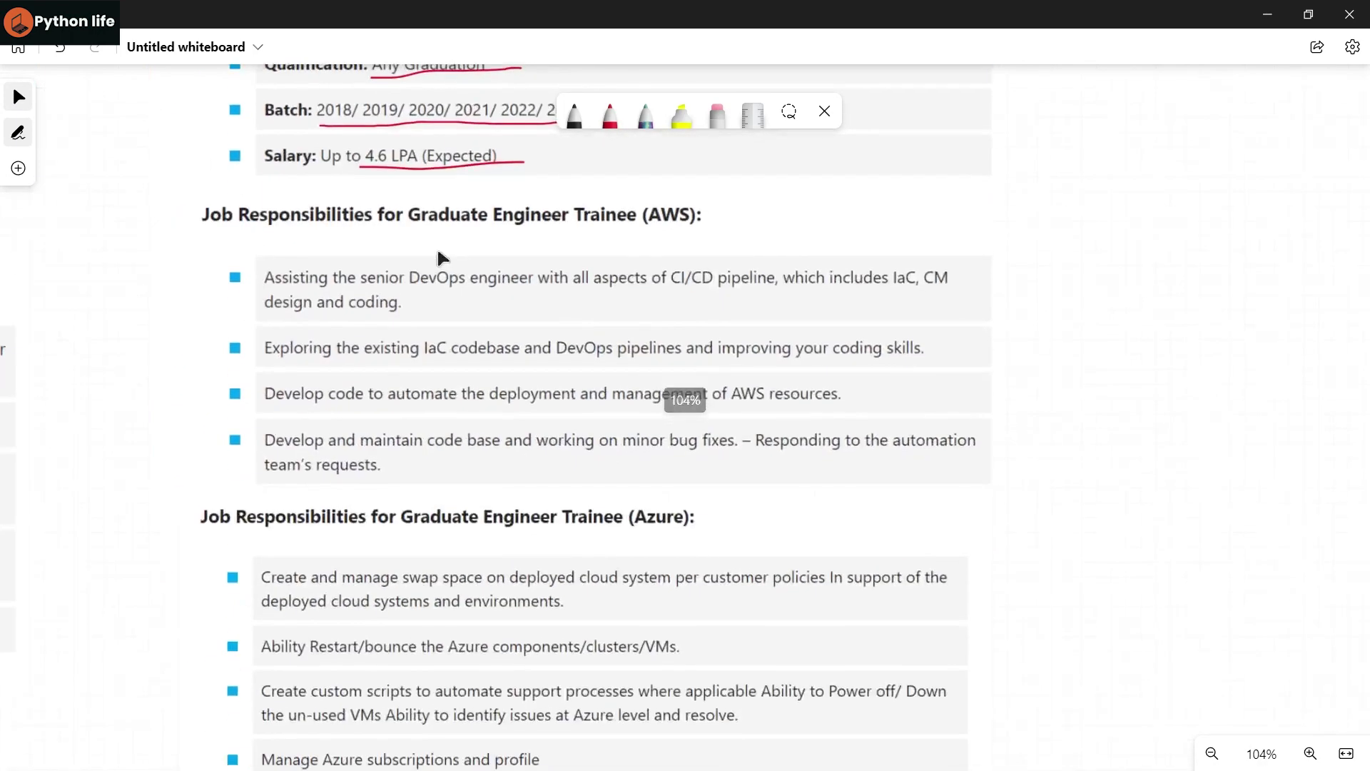
left_click(609, 111)
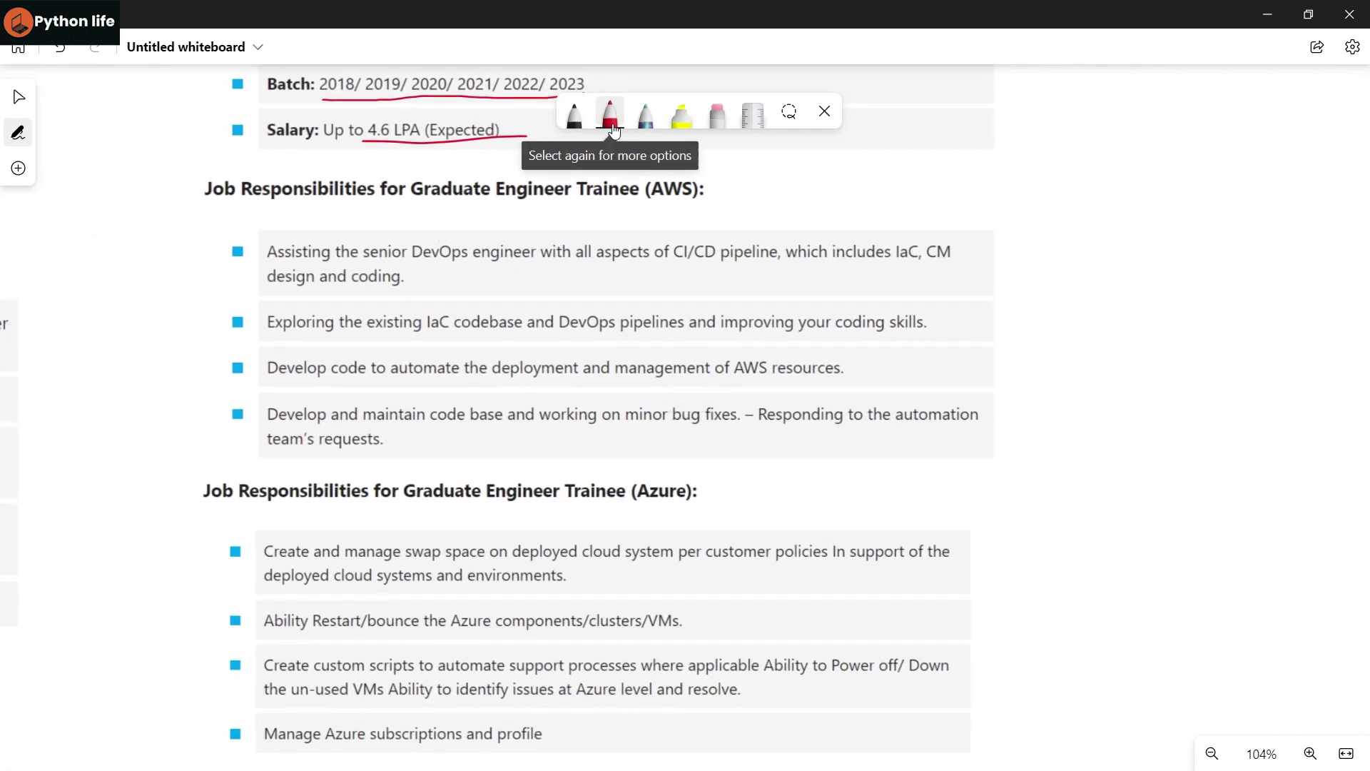
left_click_drag(645, 210, 713, 211)
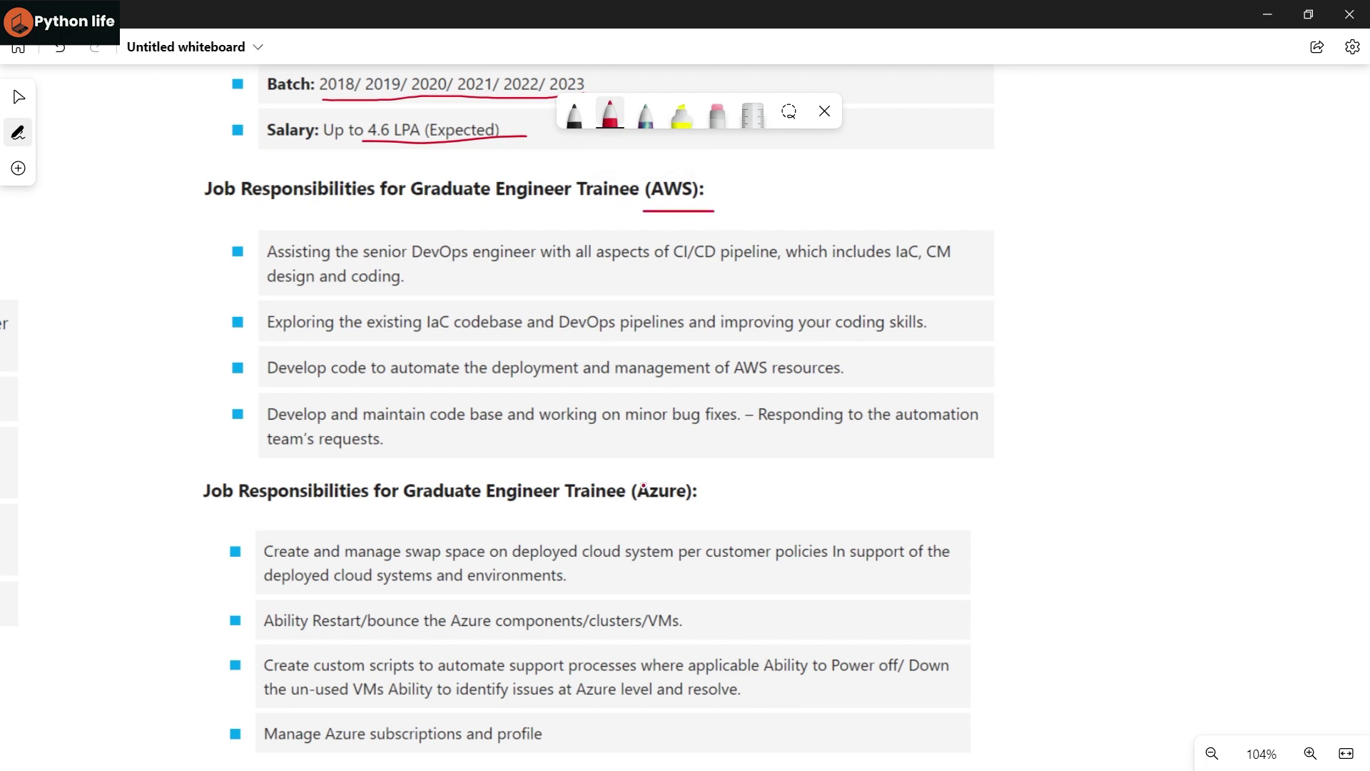
left_click_drag(632, 500, 737, 500)
left_click_drag(419, 266, 760, 272)
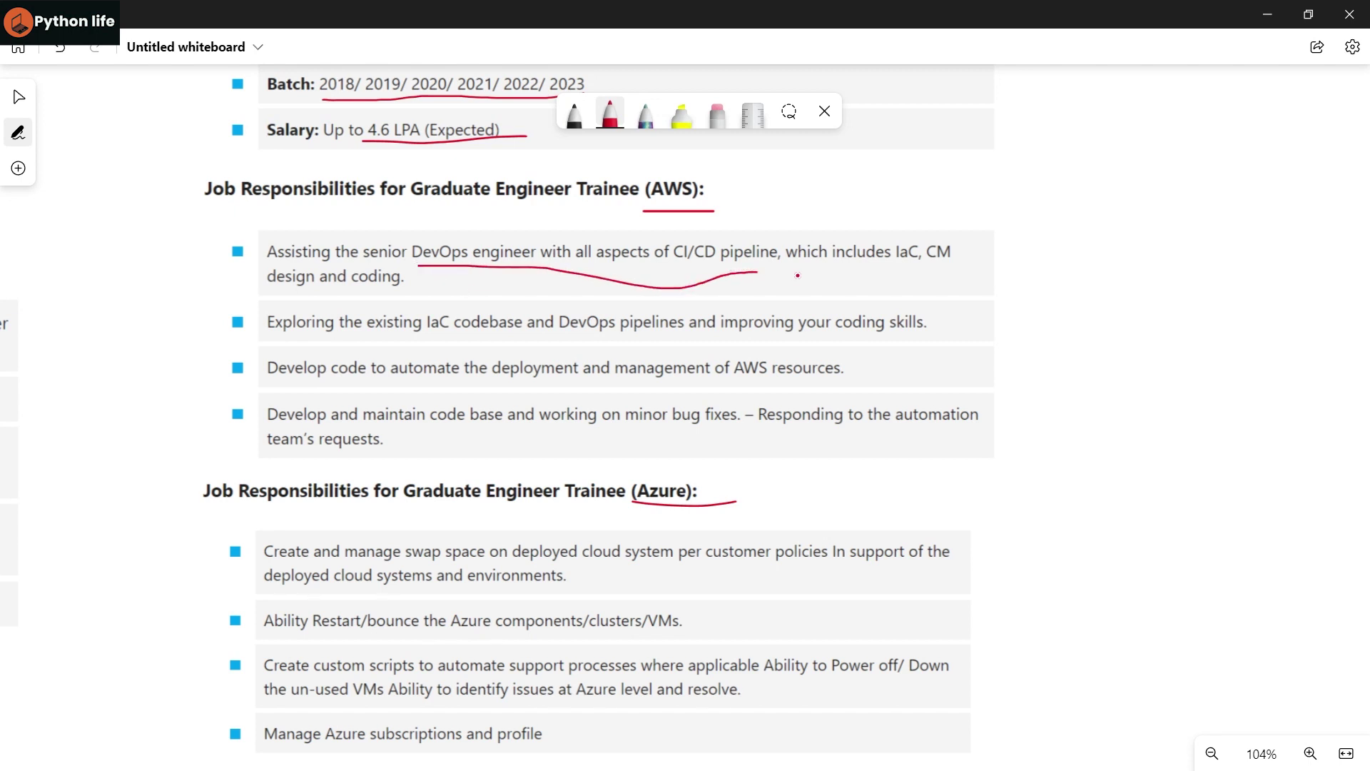
left_click_drag(816, 274, 936, 272)
left_click_drag(380, 300, 269, 301)
left_click_drag(426, 340, 841, 338)
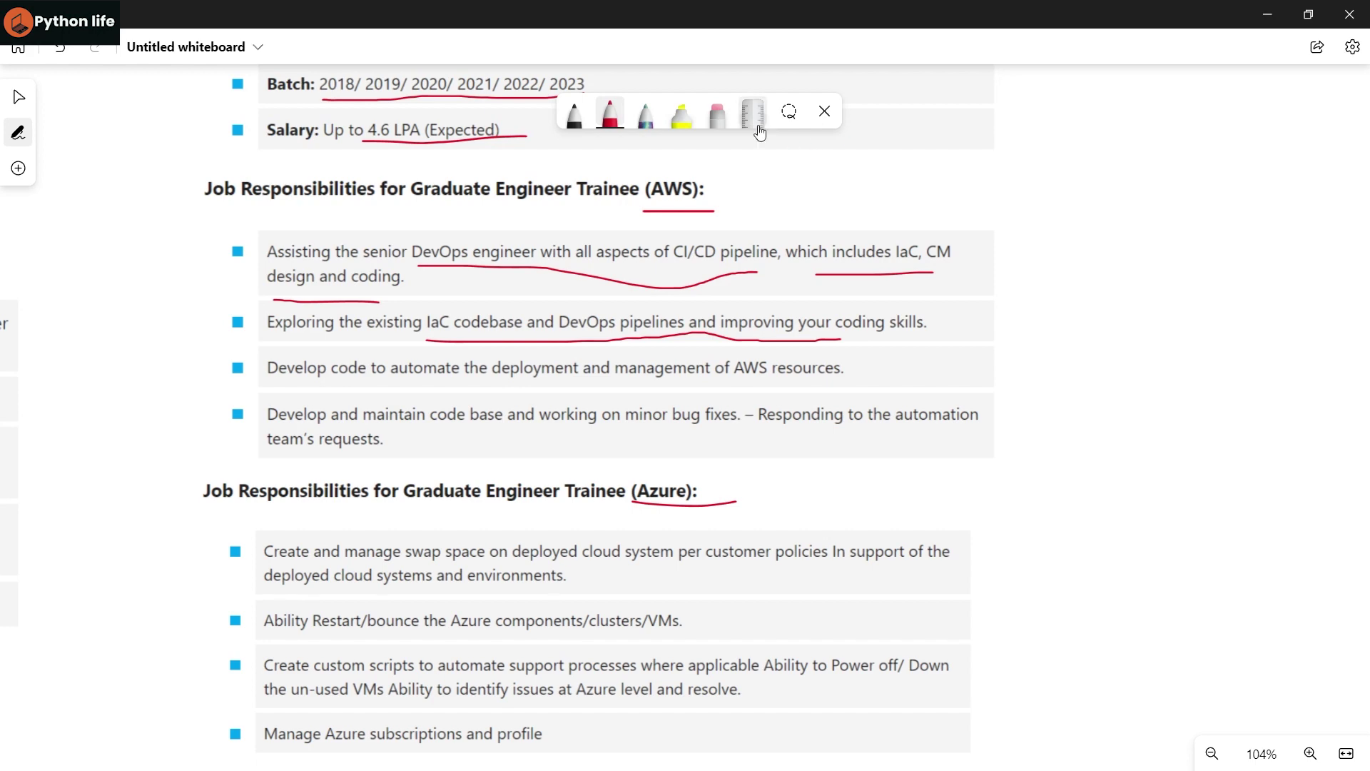
Step: Draw an arrow linking the AWS and Azure headings, then switch to YouTube's Python Life channel
mouse_move(715, 191)
left_mouse_down()
mouse_move(721, 490)
mouse_move(708, 493)
left_mouse_up()
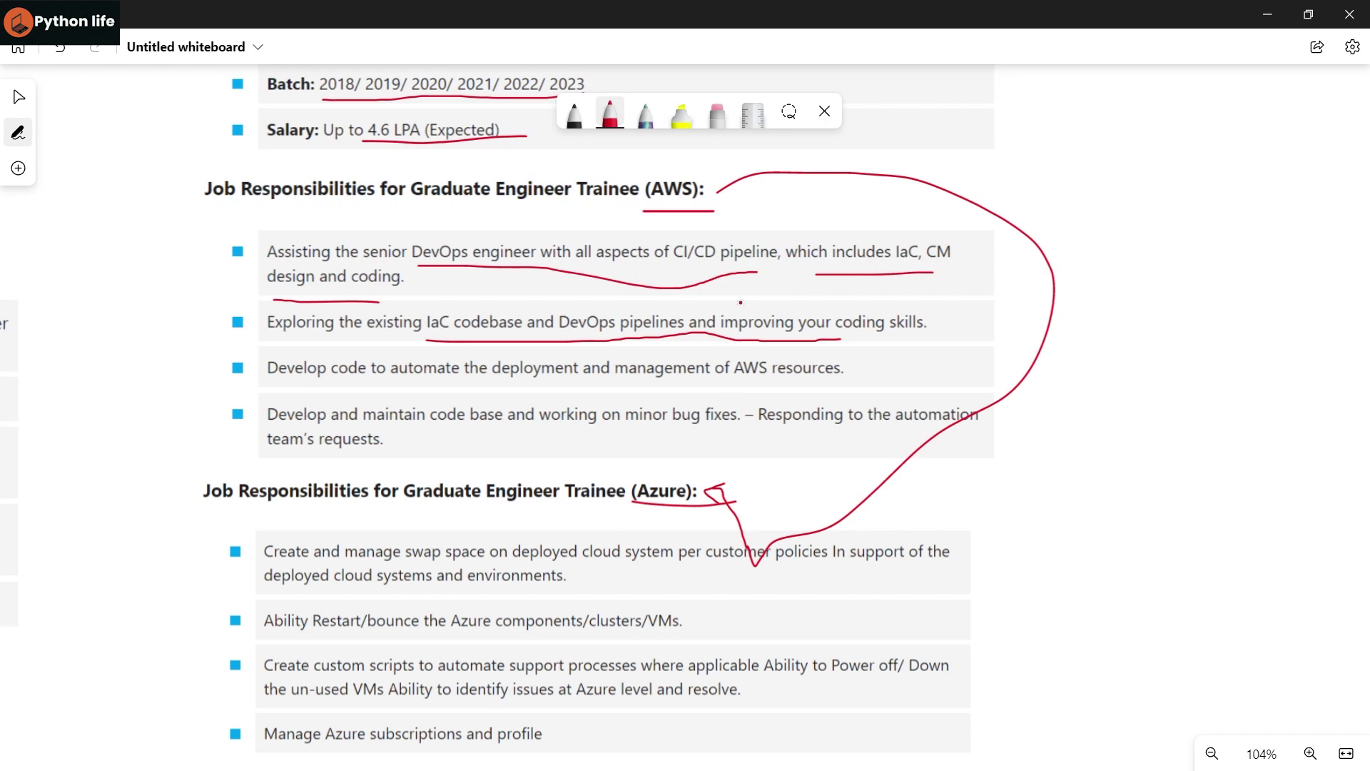
left_click_drag(716, 174, 752, 199)
left_click(19, 96)
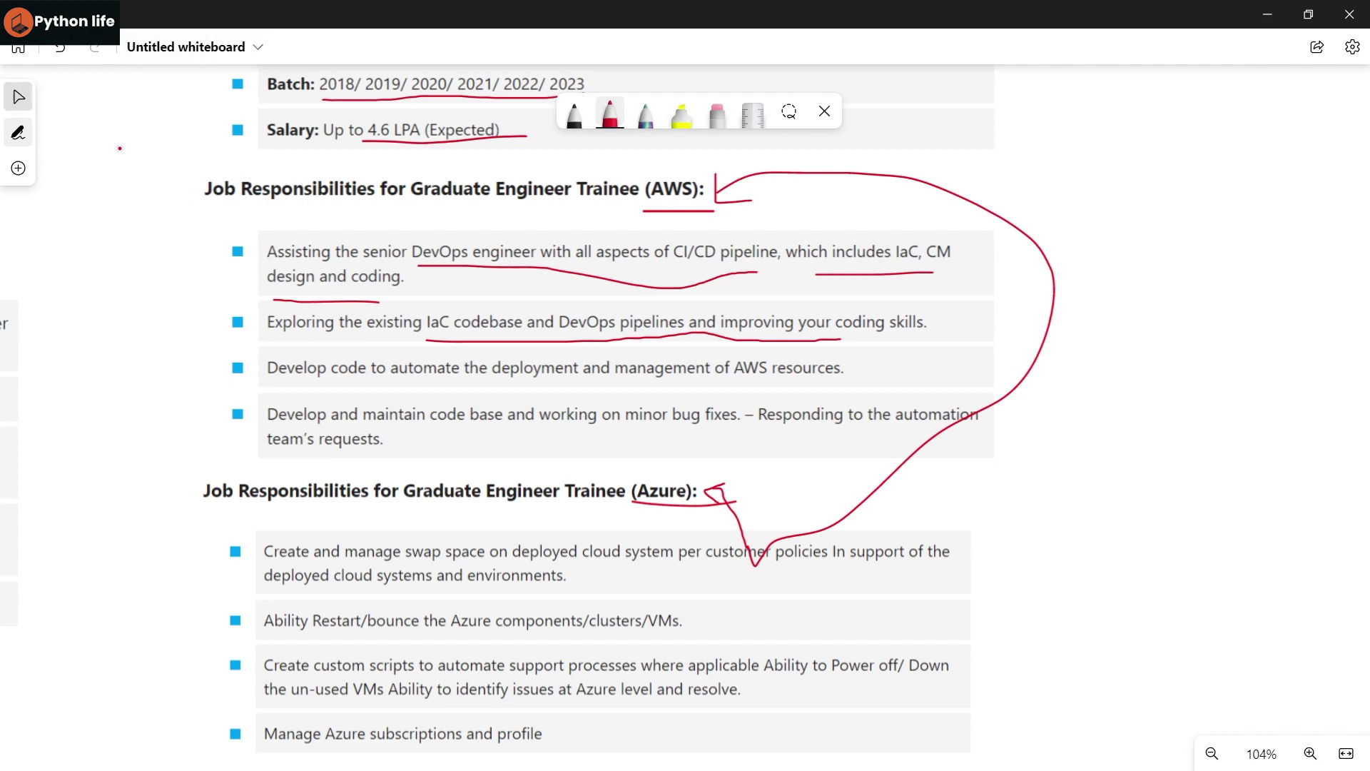
scroll(121, 148, "up", 1)
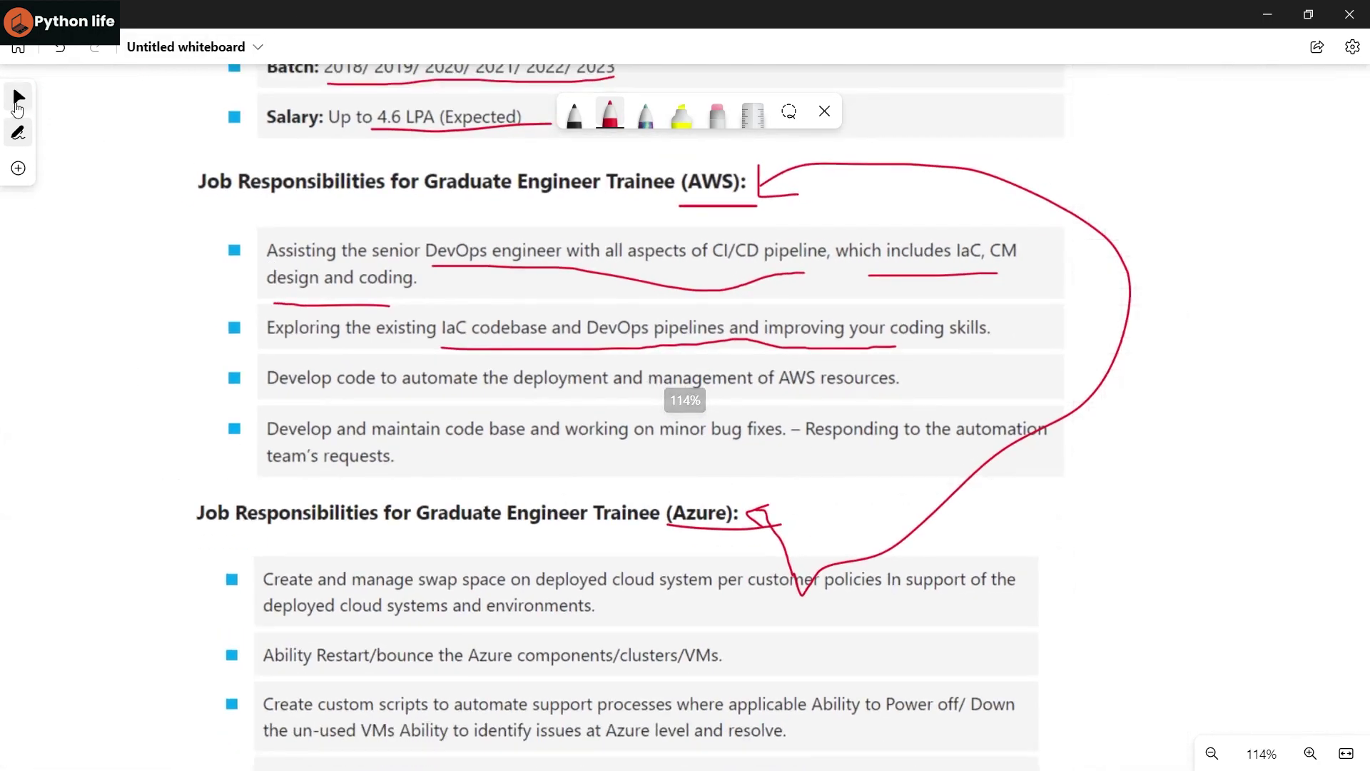
scroll(311, 246, "down", 2)
scroll(485, 290, "down", 3)
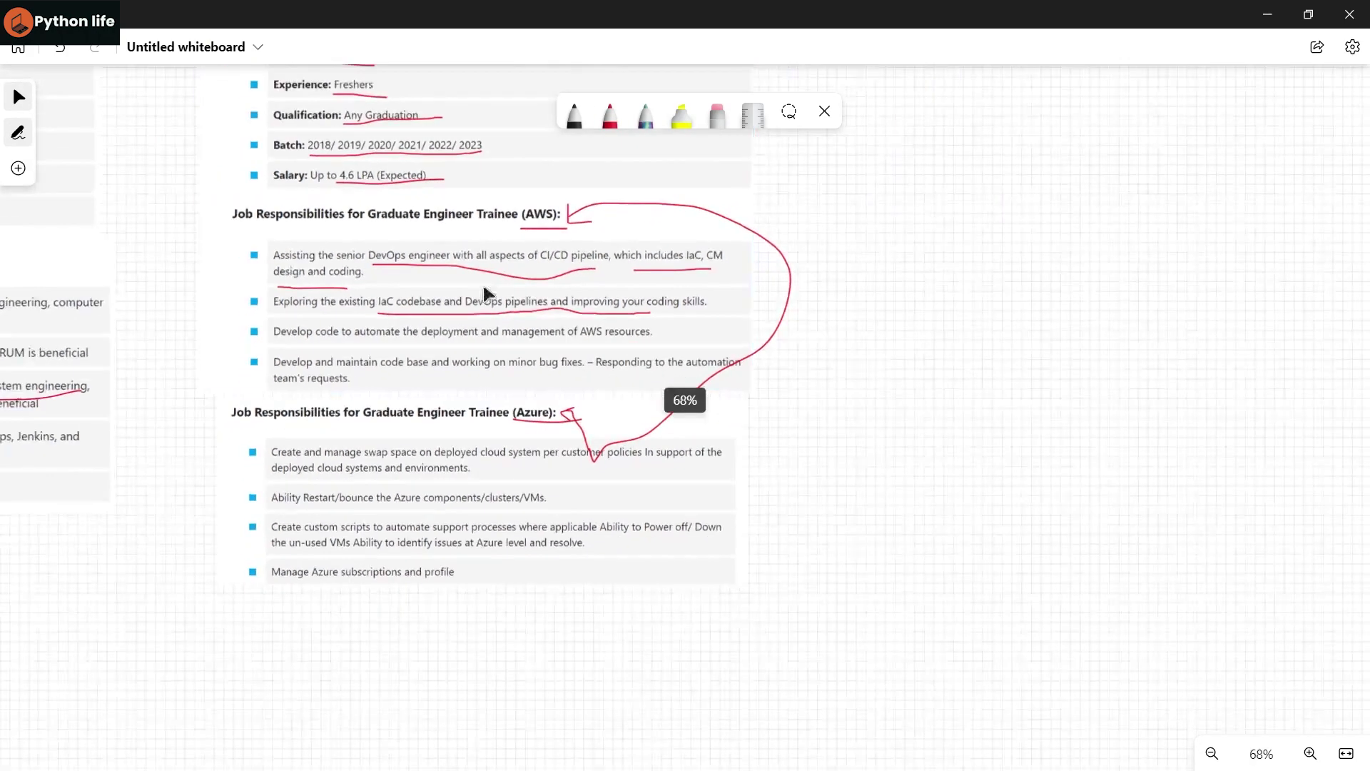
left_click_drag(214, 484, 836, 322)
left_click_drag(842, 501, 1178, 429)
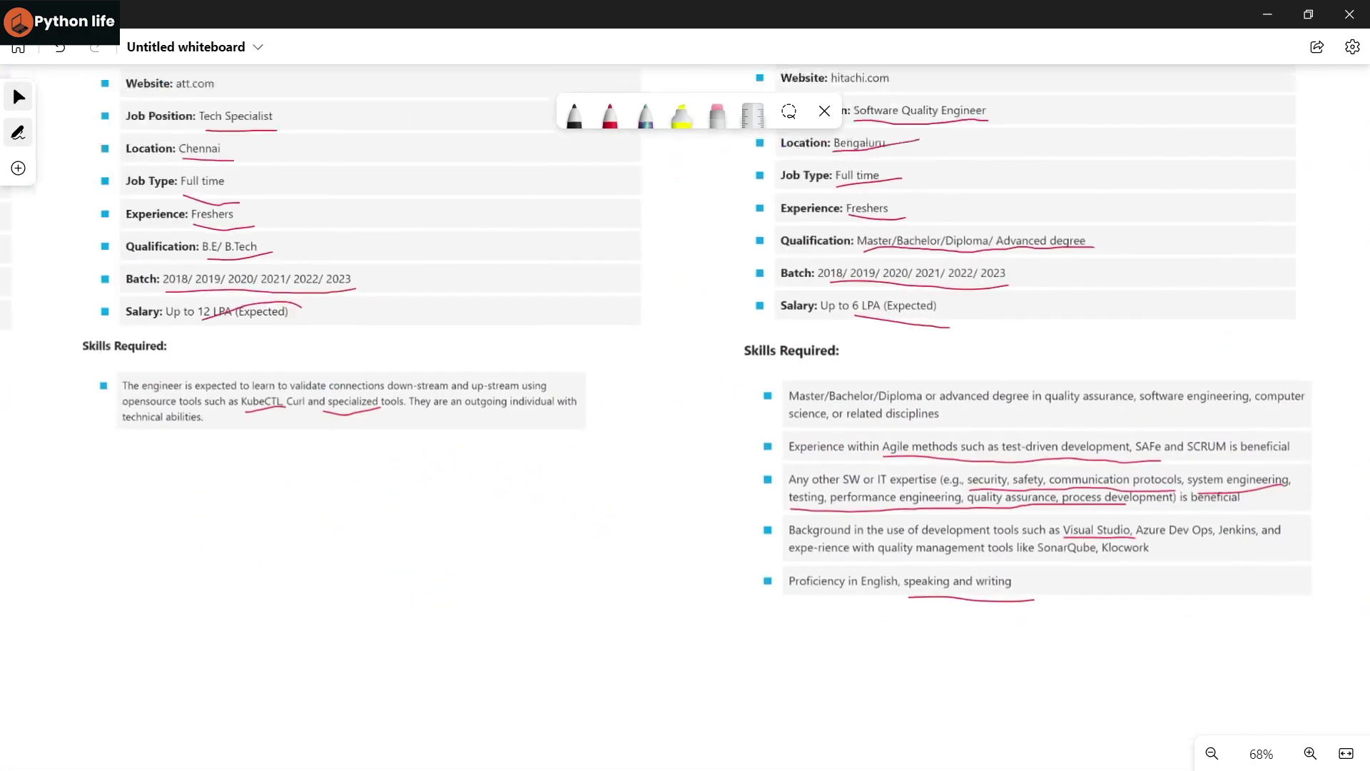
left_click_drag(321, 482, 535, 536)
left_click_drag(311, 209, 879, 343)
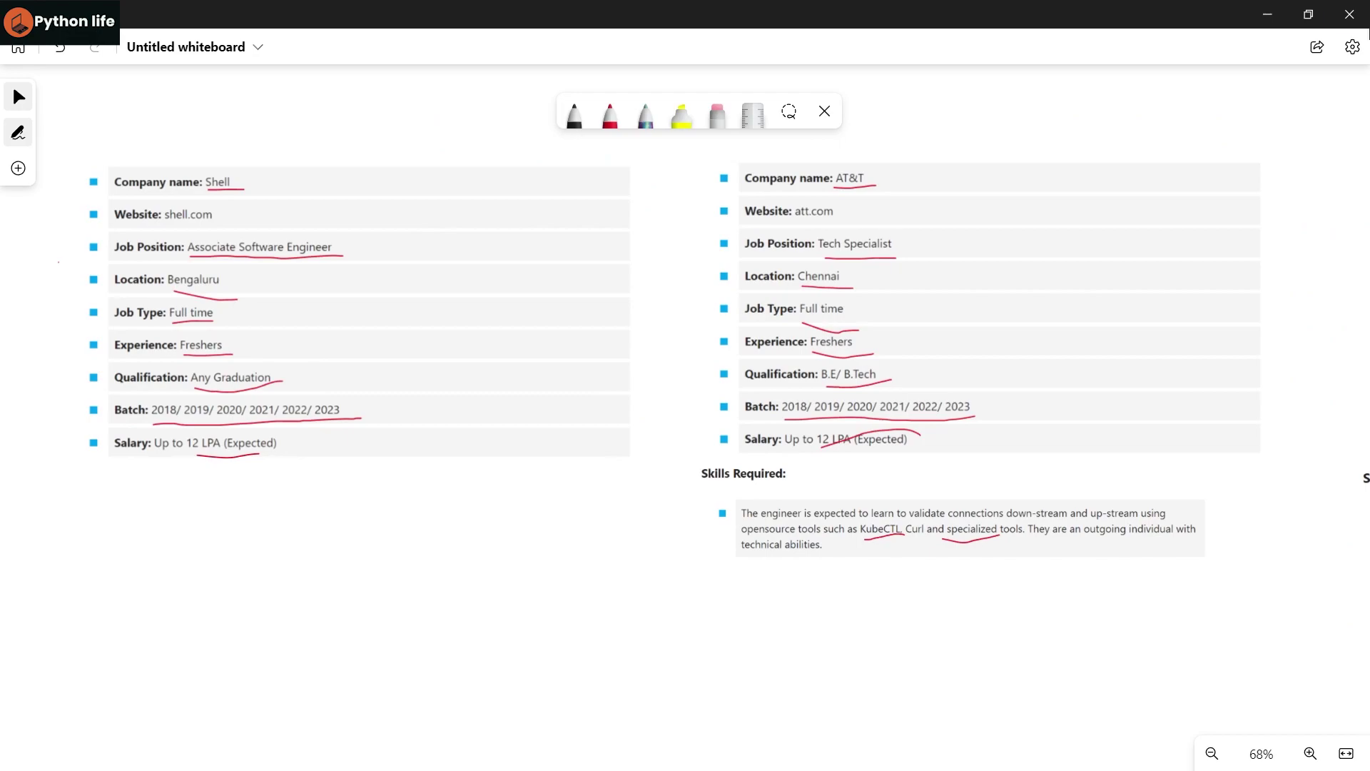
left_click(969, 750)
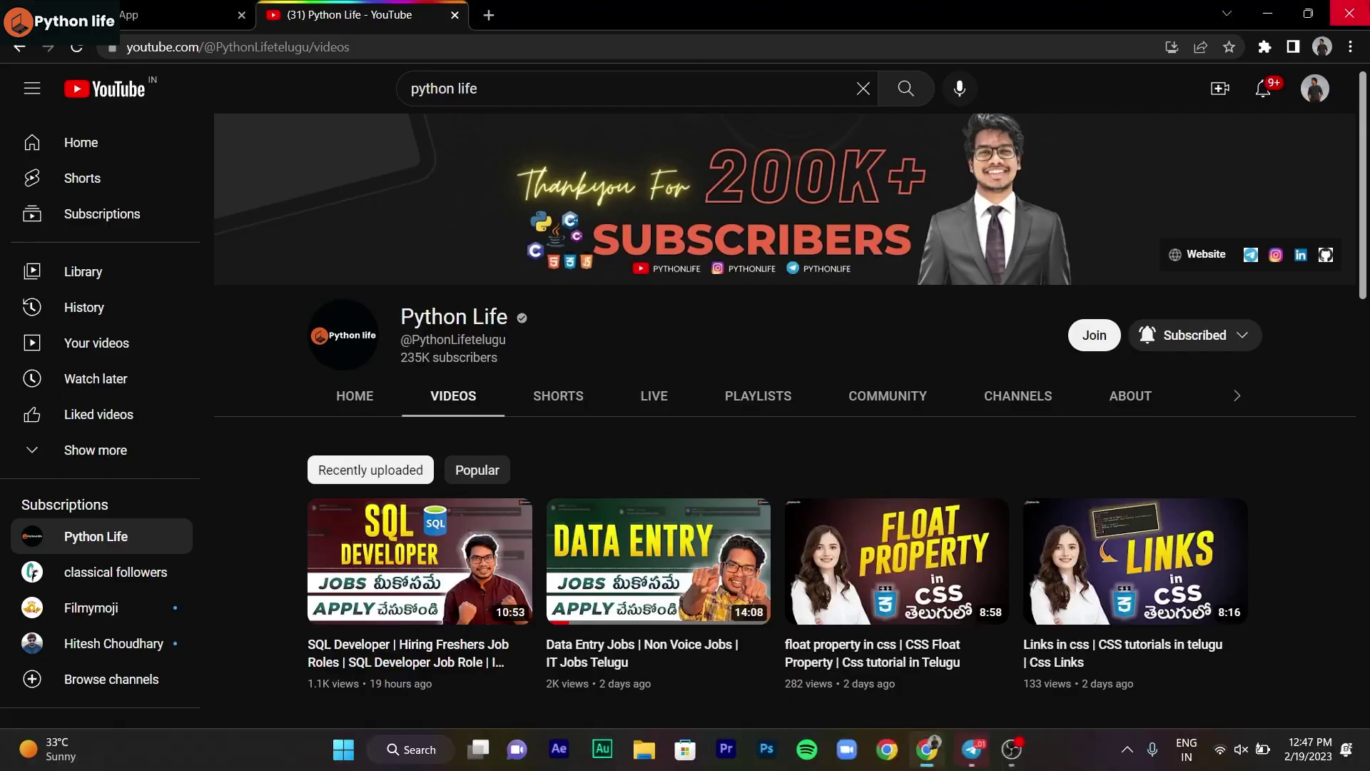
Step: Open the Deloitte SQL Developer - Analyst link from Telegram's Python Life channel
left_click(976, 750)
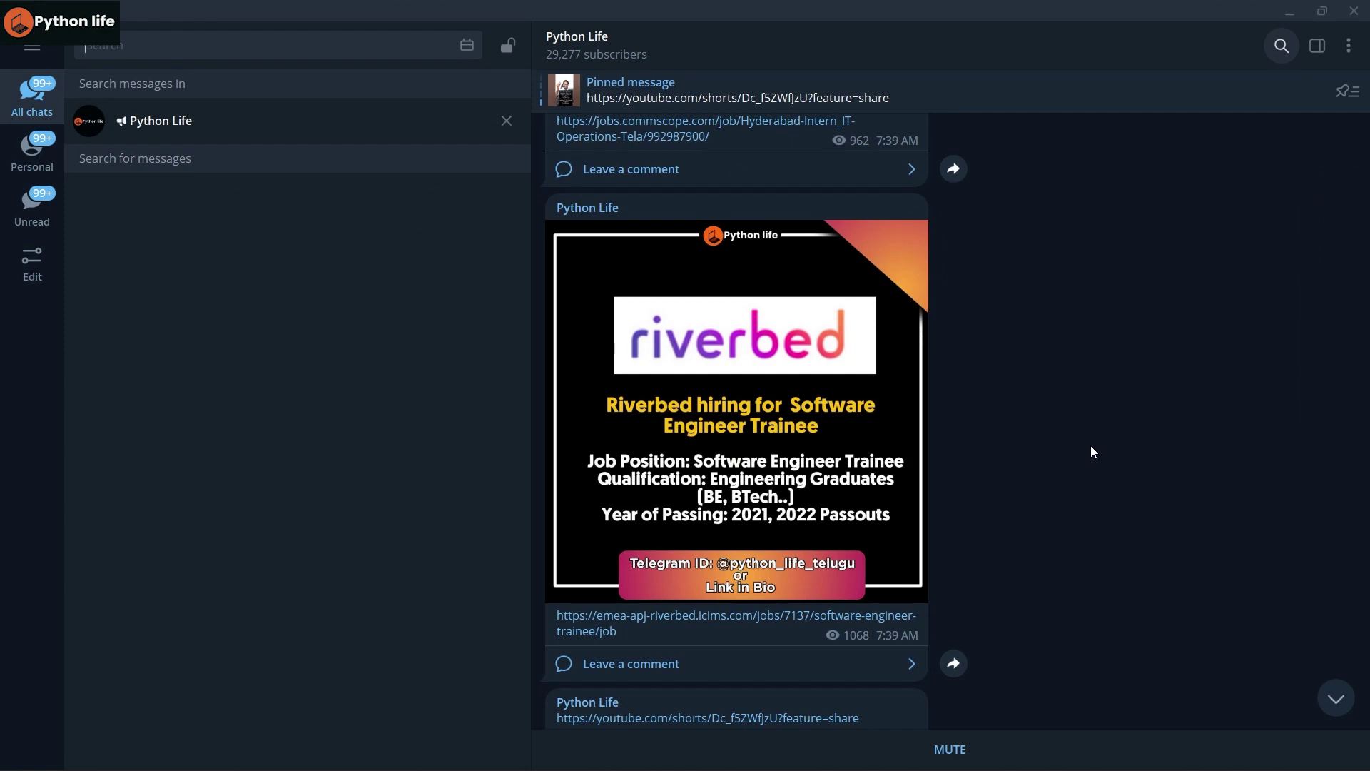
scroll(1091, 445, "down", 1)
scroll(1091, 446, "up", 2)
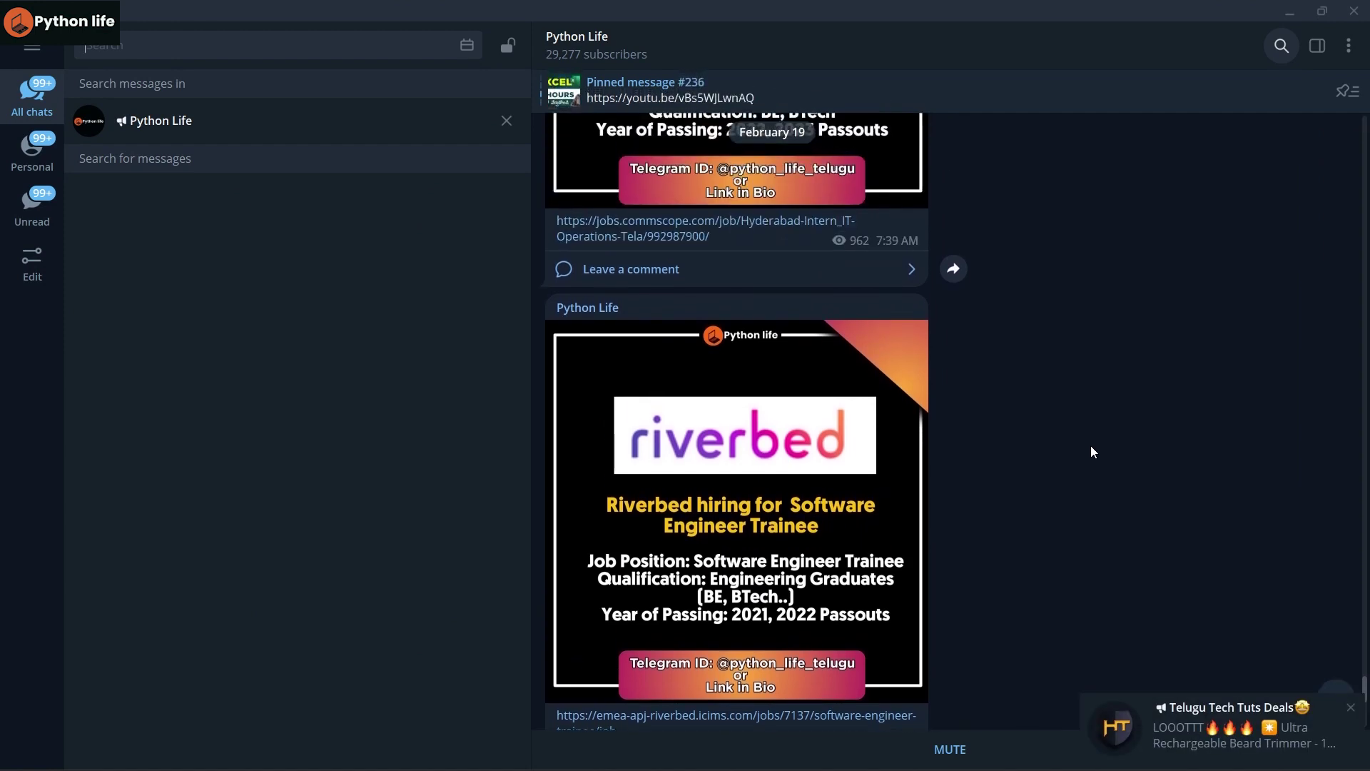
left_click(1353, 711)
scroll(1116, 438, "up", 3)
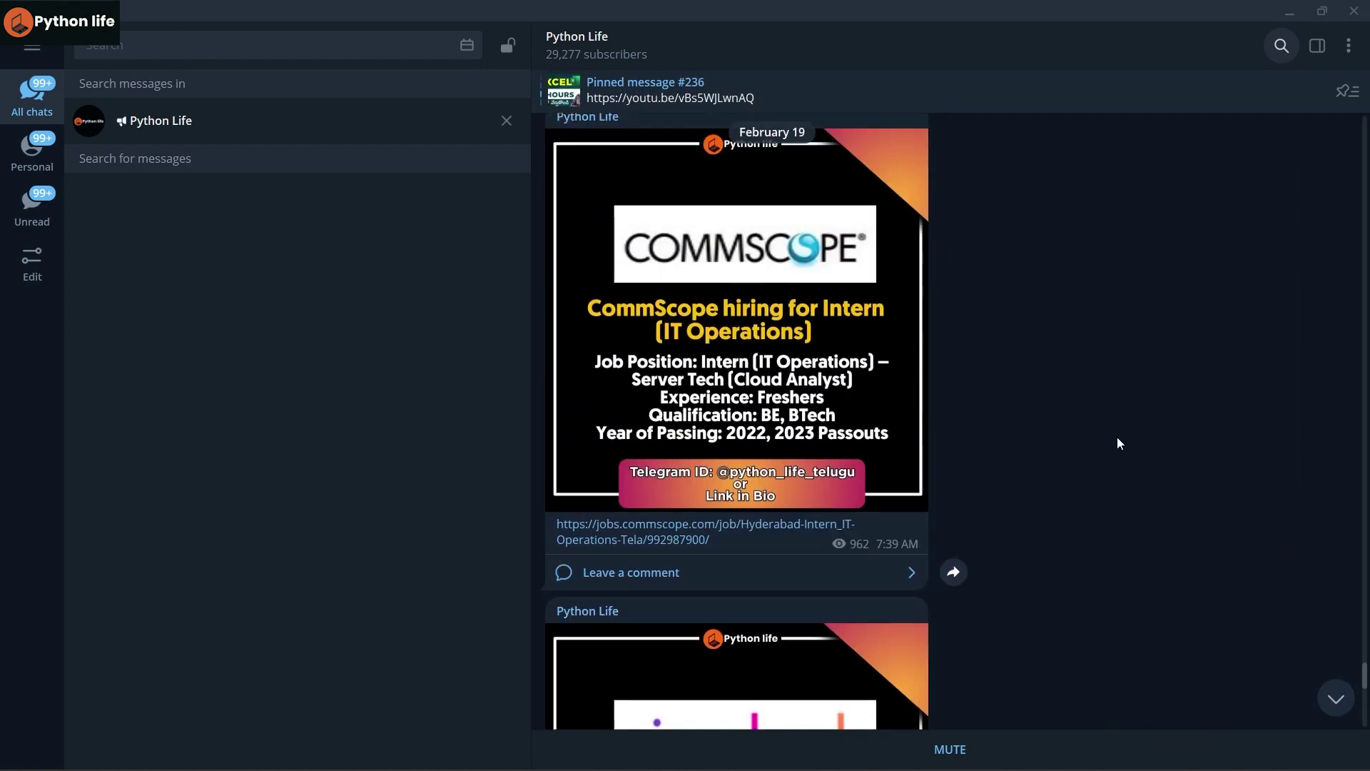
scroll(1116, 437, "up", 3)
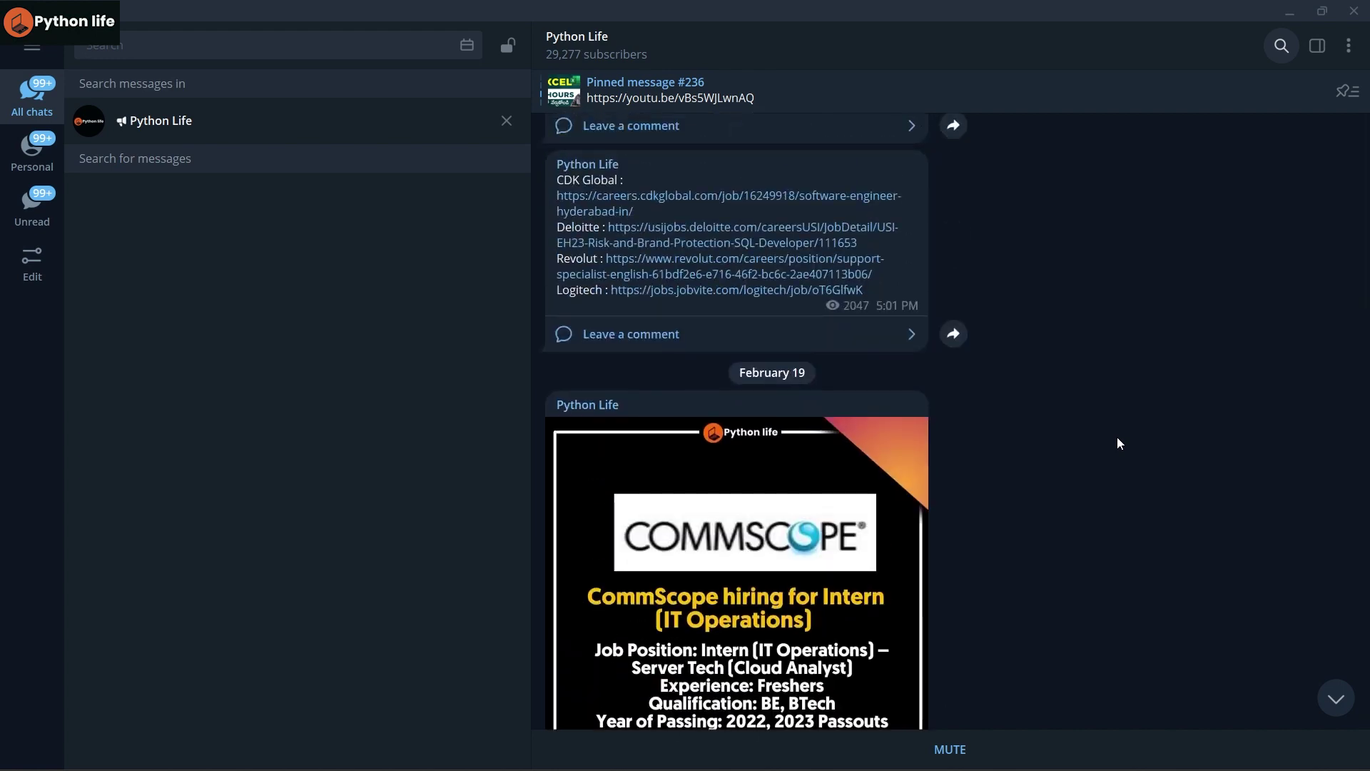
scroll(1117, 438, "up", 1)
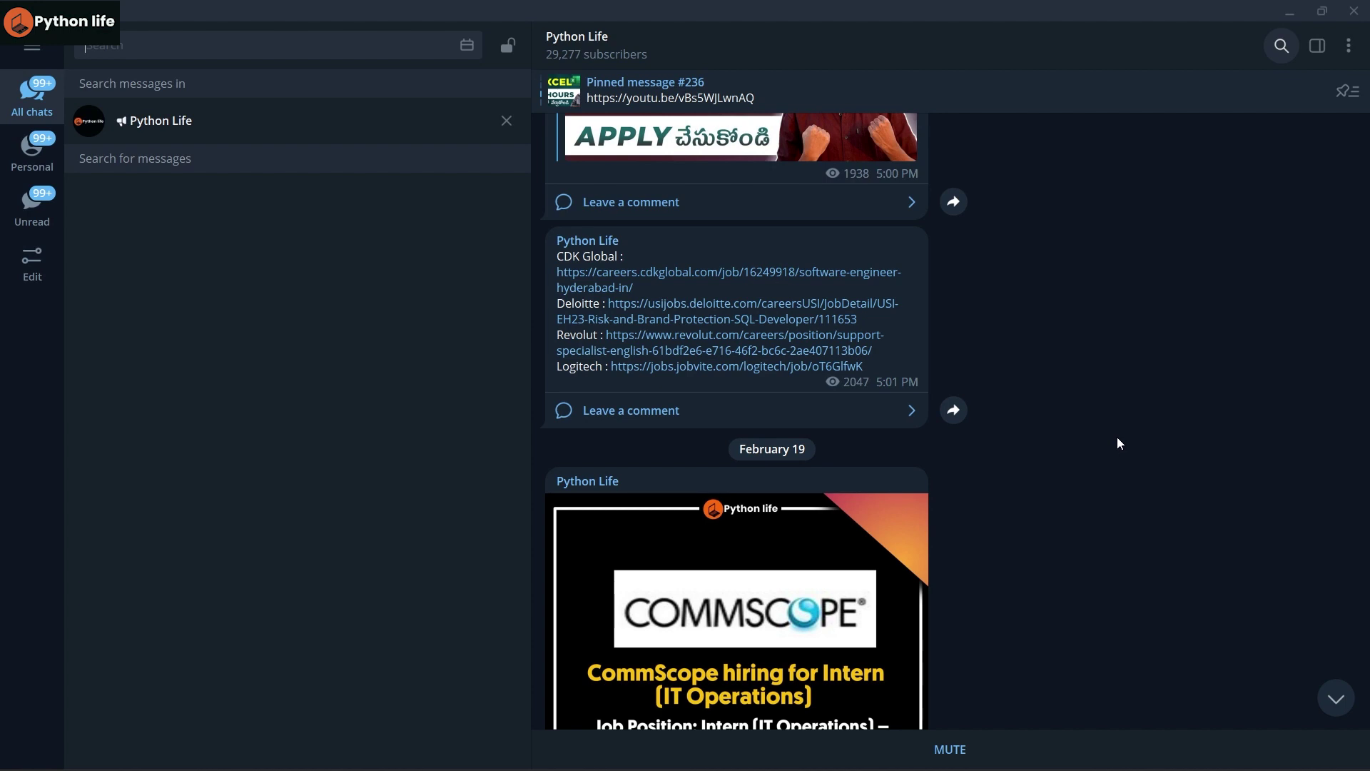
scroll(1116, 437, "up", 3)
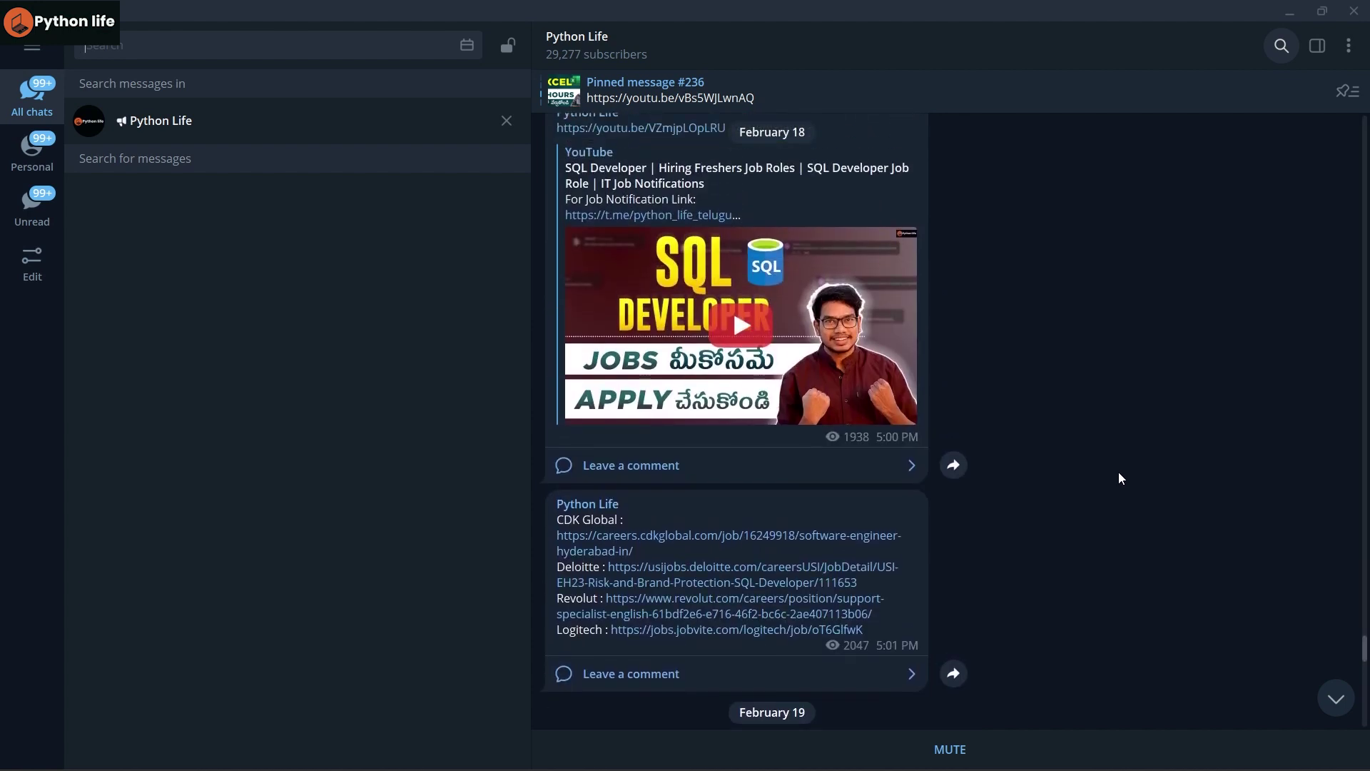
scroll(1118, 473, "down", 2)
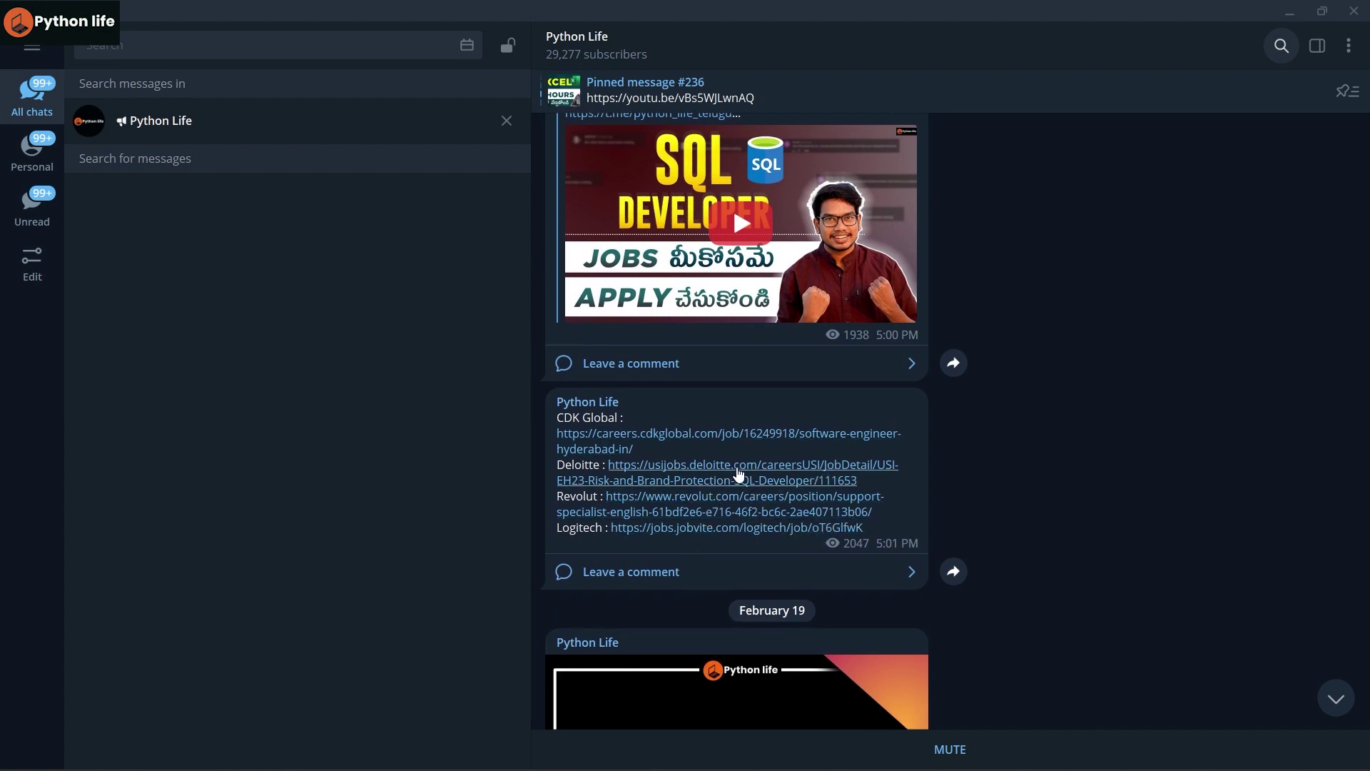
left_click(737, 473)
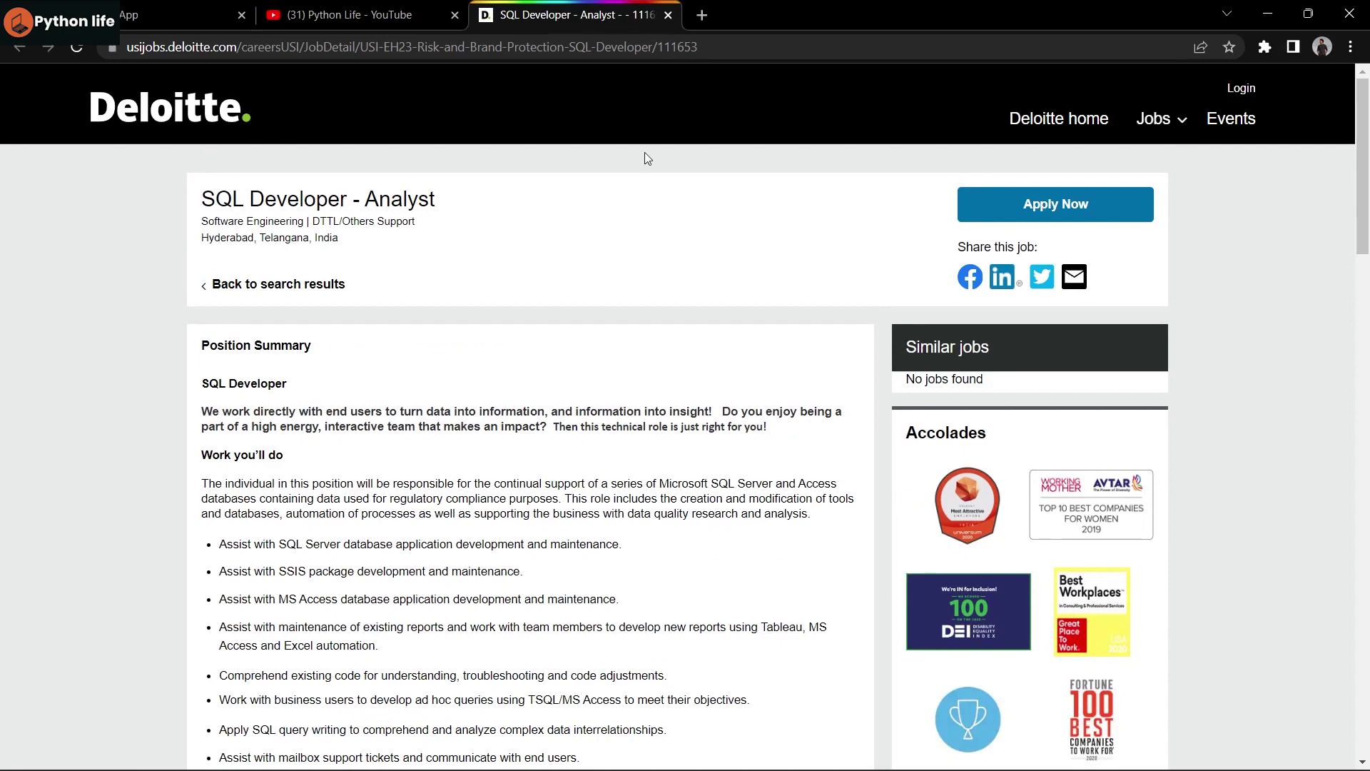
Step: Close the Deloitte SQL Developer - Analyst job tab to return to Python Life
left_click(666, 14)
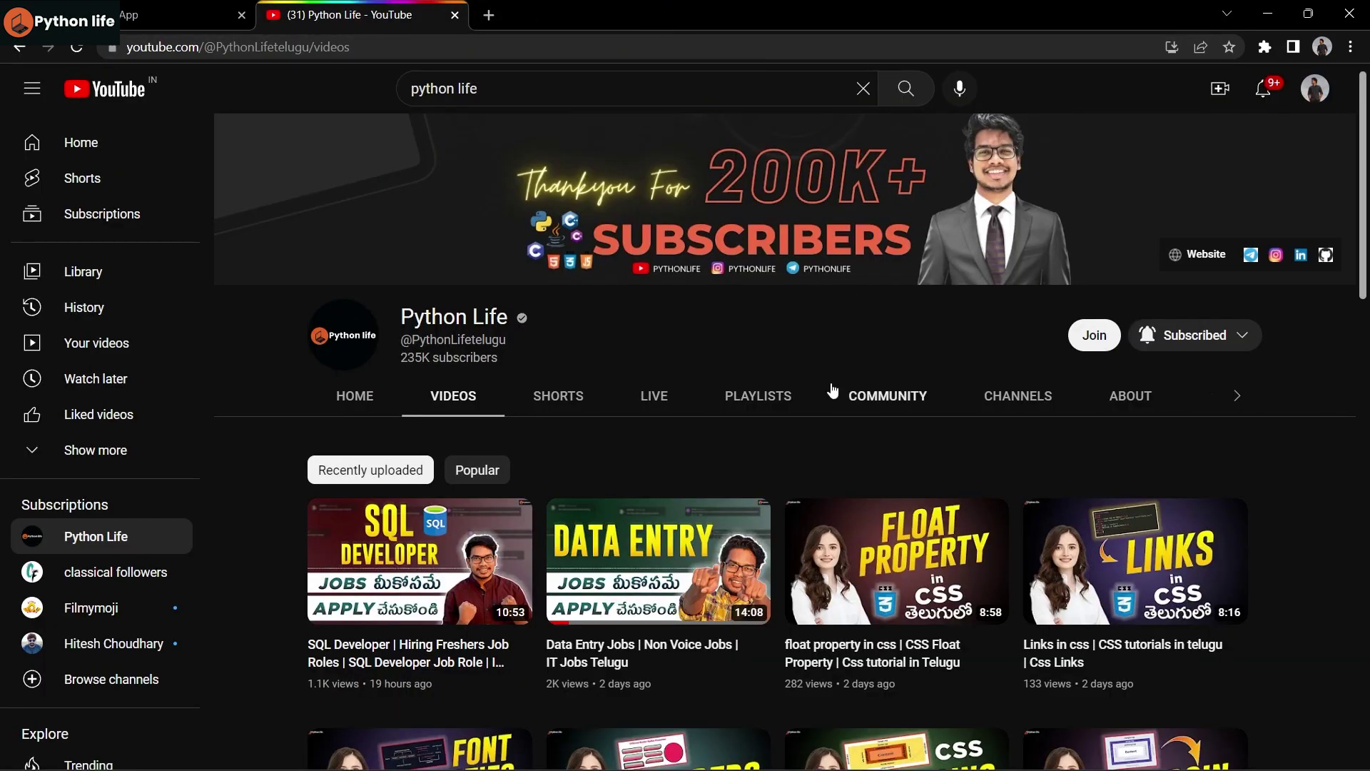
Step: Bring up the Python Life channel playlists and play the IT Full Courses in Telugu playlist
left_click(751, 399)
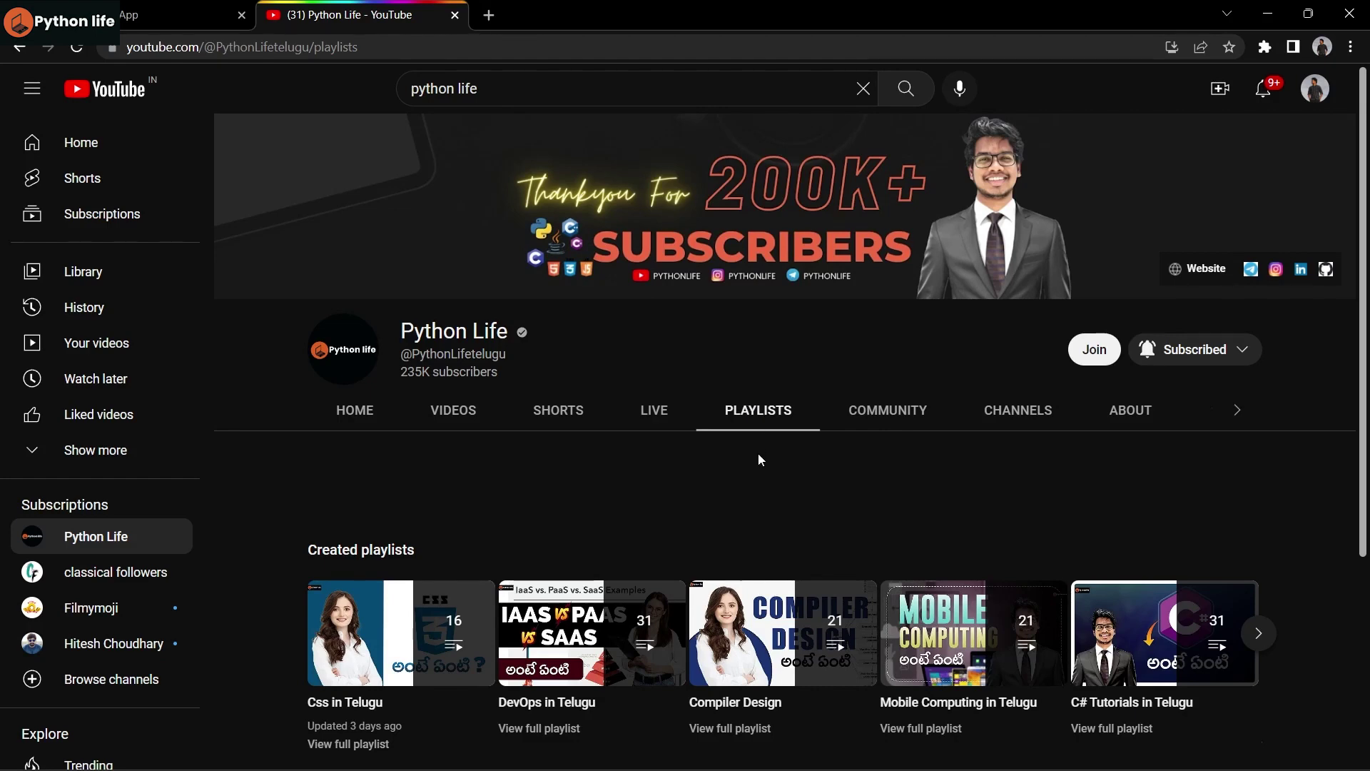
scroll(757, 453, "down", 2)
scroll(757, 453, "down", 1)
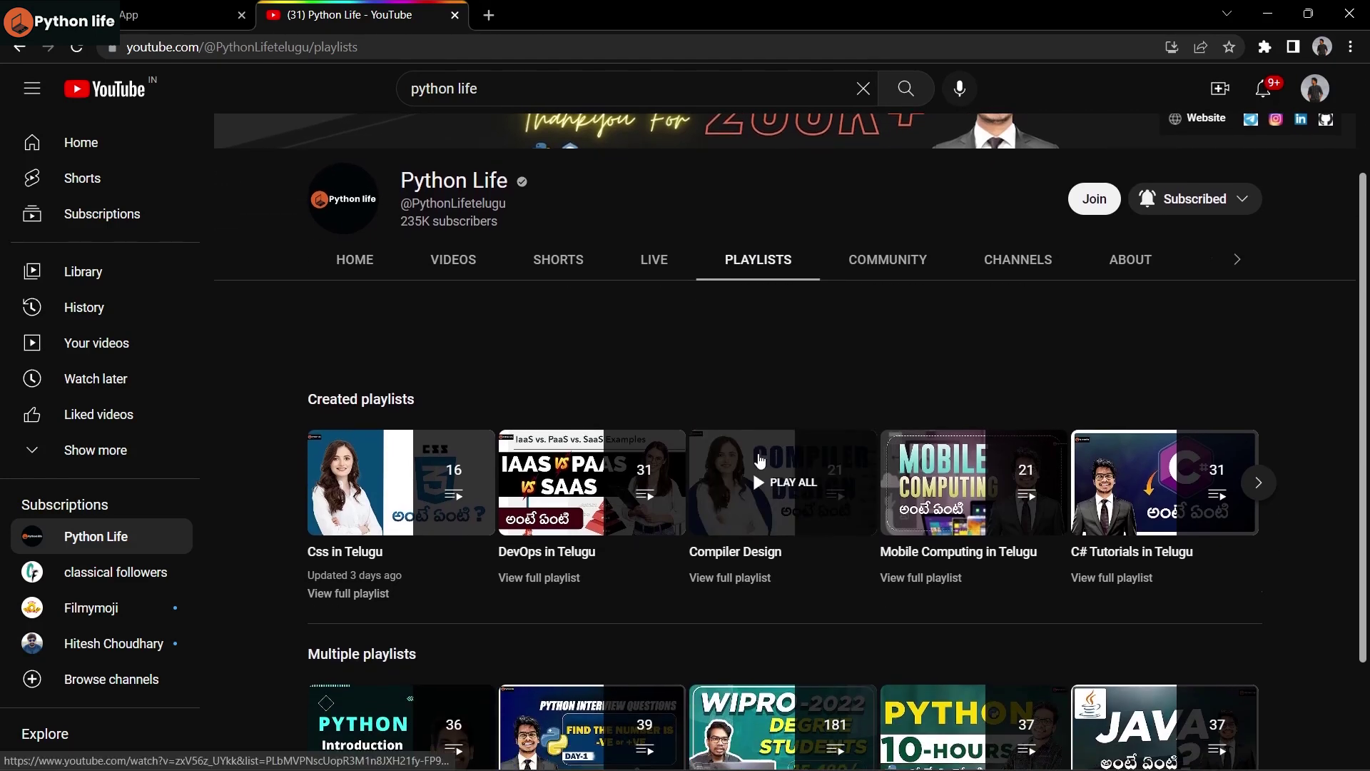
scroll(760, 460, "down", 2)
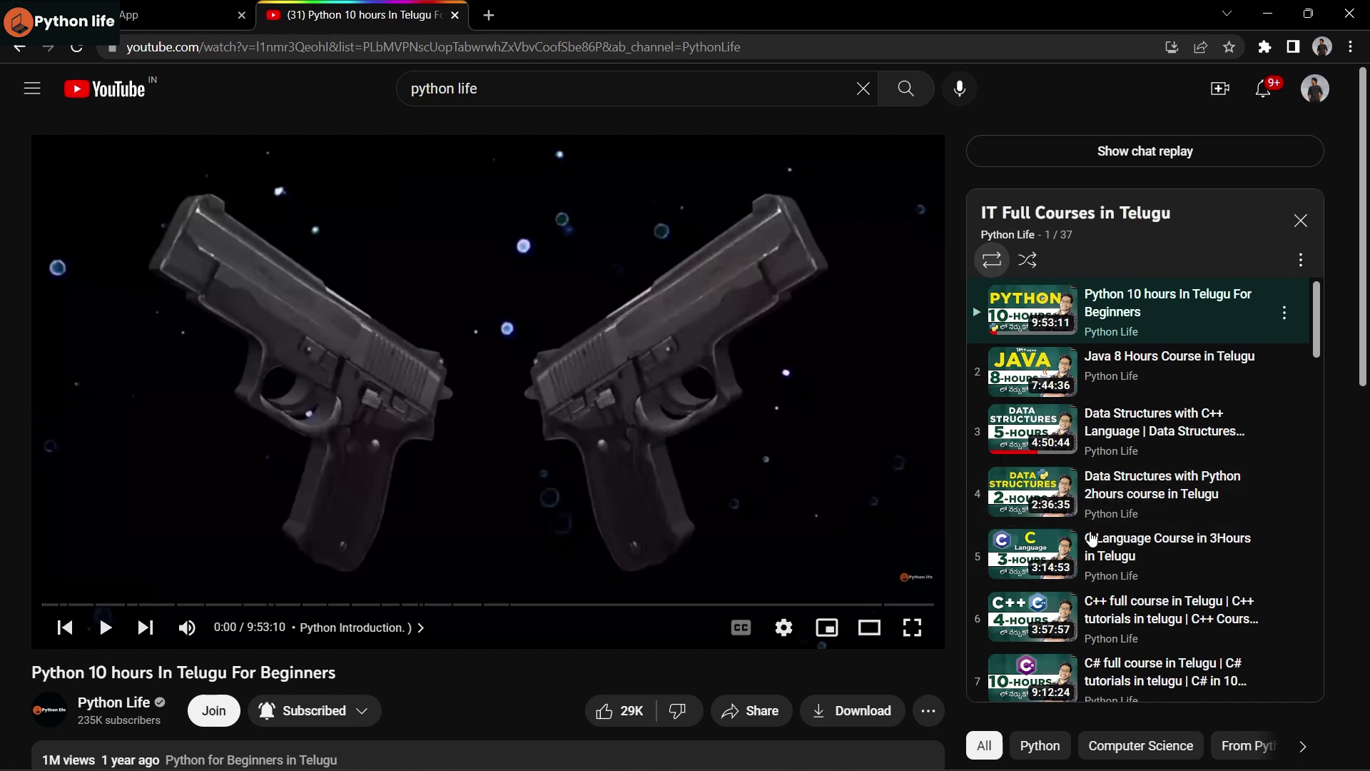
scroll(1065, 429, "down", 2)
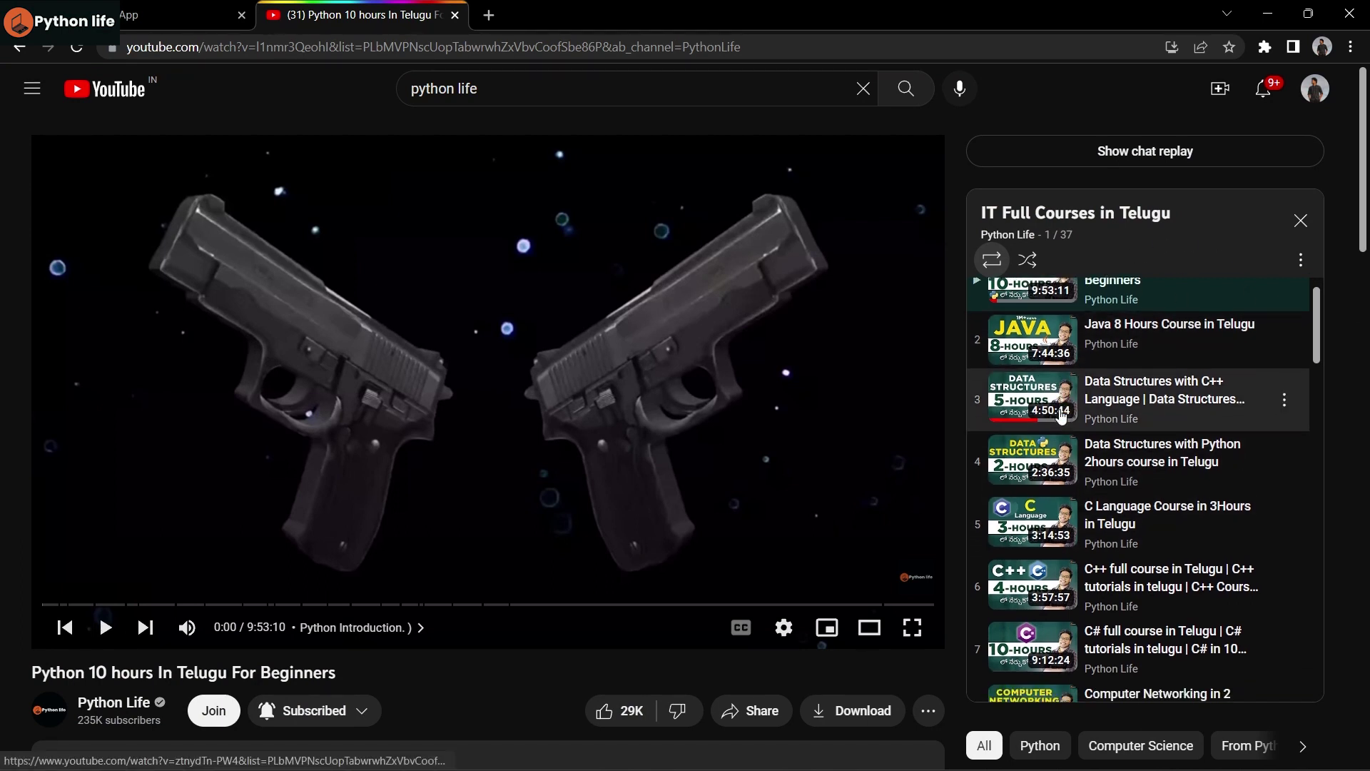
scroll(1064, 413, "down", 2)
scroll(1065, 412, "down", 2)
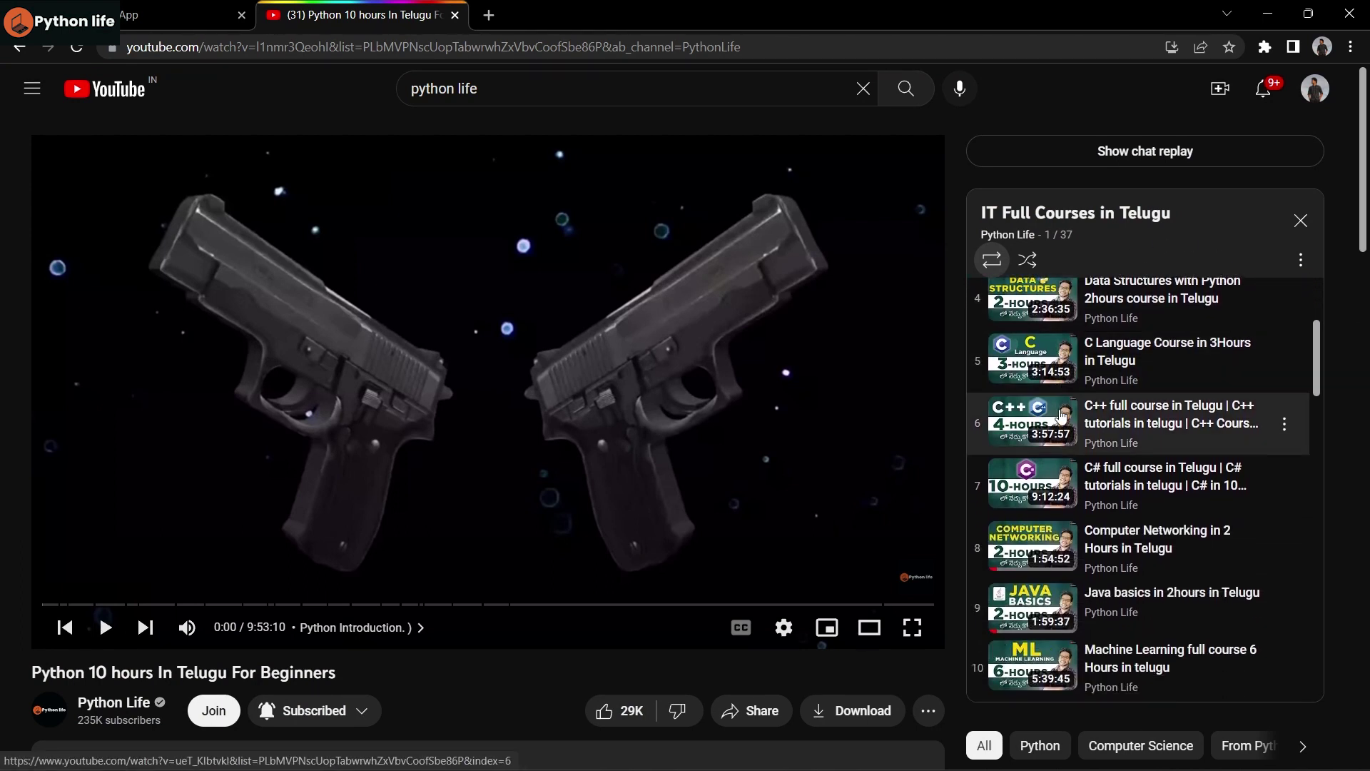
scroll(1066, 412, "down", 2)
scroll(1065, 412, "down", 1)
scroll(1063, 415, "down", 2)
scroll(1063, 415, "down", 2)
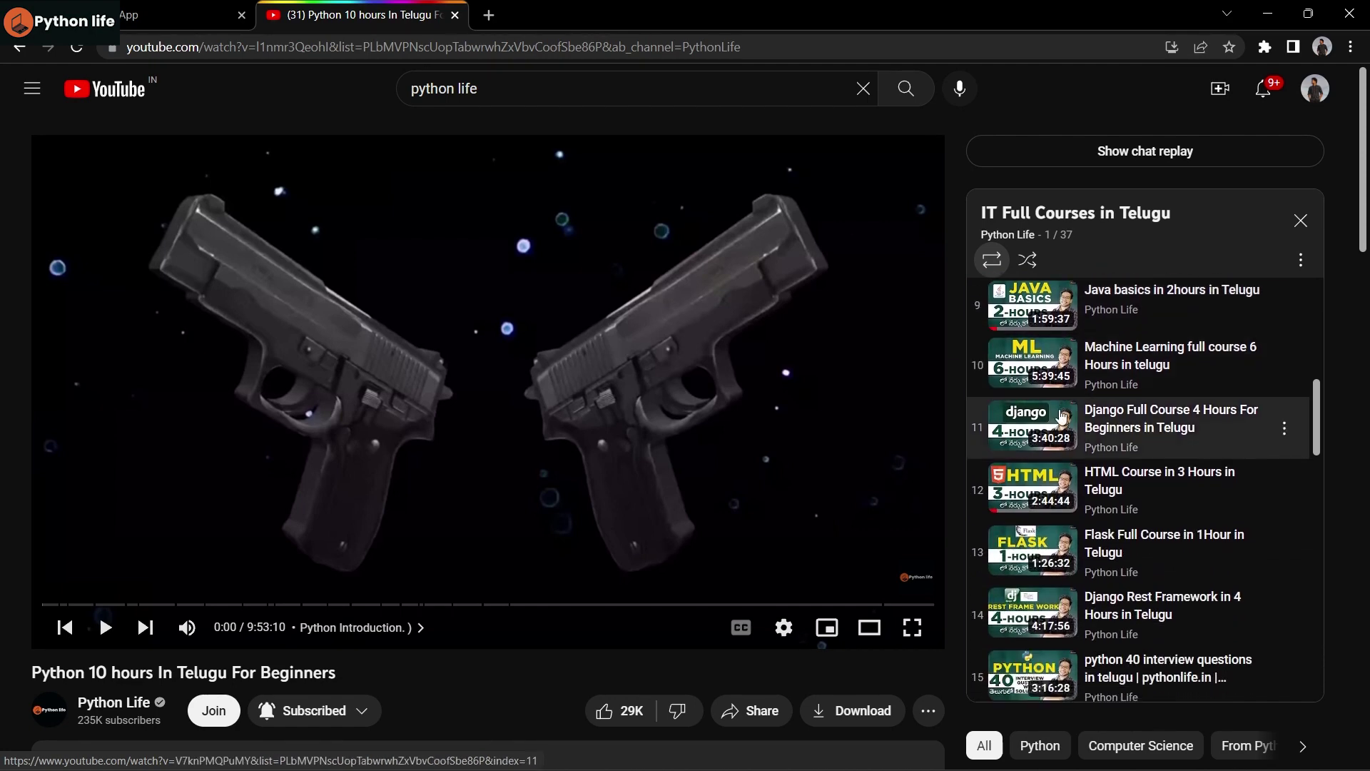
scroll(1063, 414, "down", 2)
scroll(1063, 415, "down", 1)
scroll(1063, 415, "down", 2)
scroll(1063, 414, "down", 2)
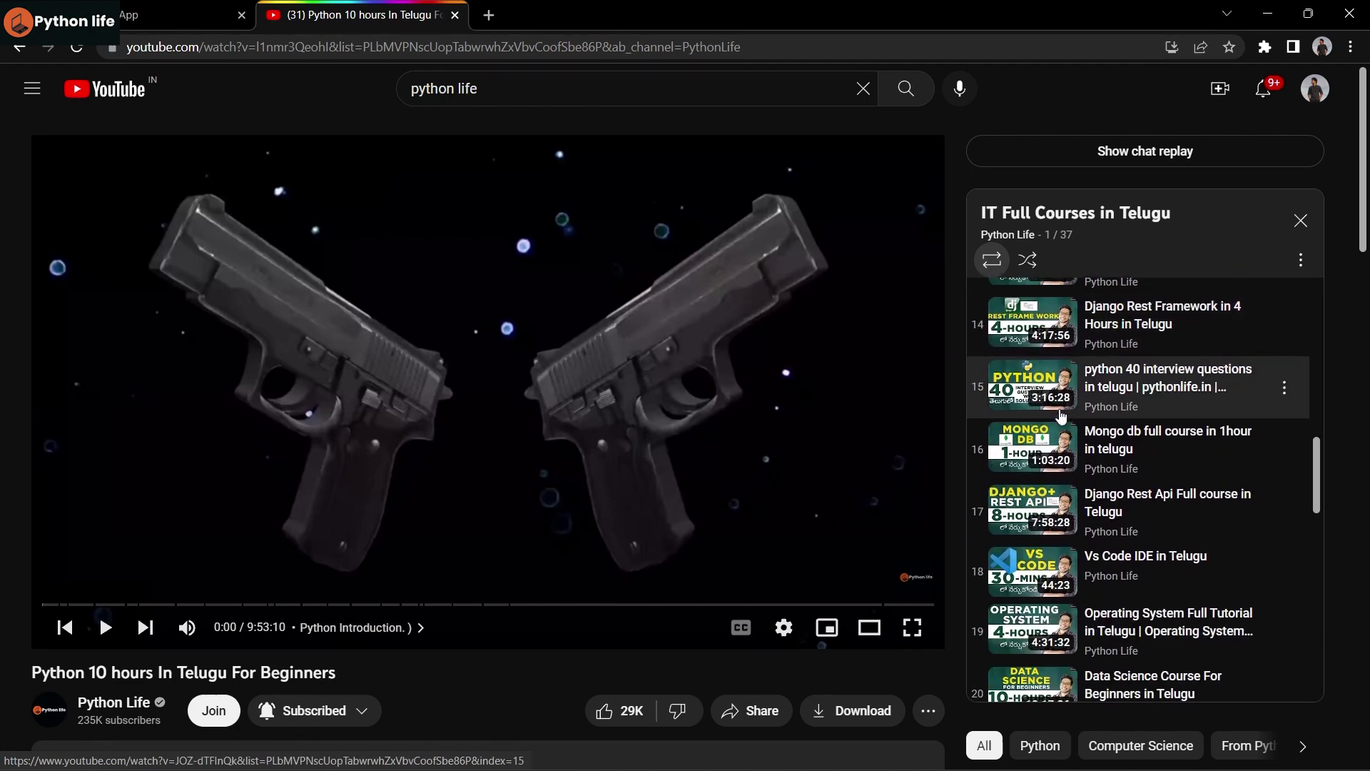
scroll(1063, 414, "down", 3)
scroll(1064, 415, "down", 3)
scroll(1063, 415, "down", 2)
scroll(1062, 414, "down", 1)
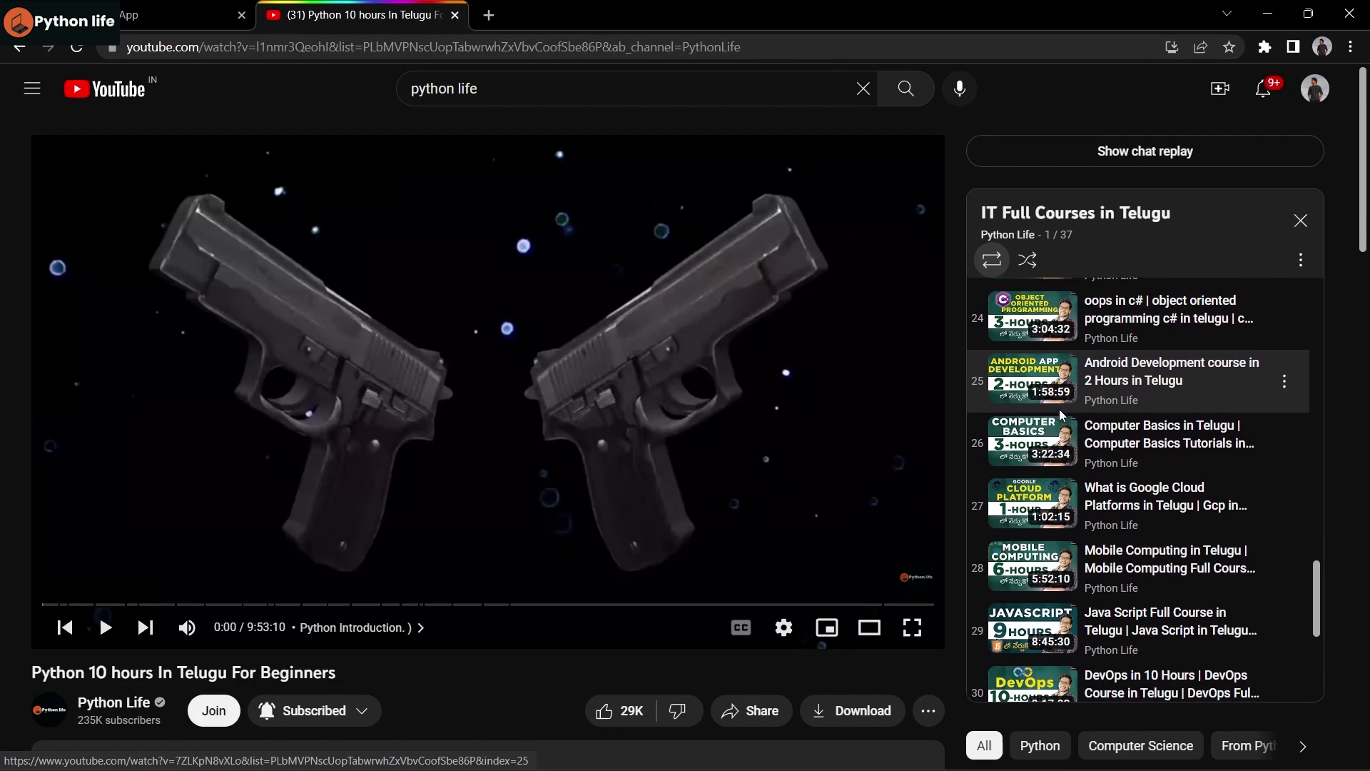
scroll(1063, 415, "down", 2)
scroll(1063, 414, "down", 2)
scroll(1063, 415, "down", 1)
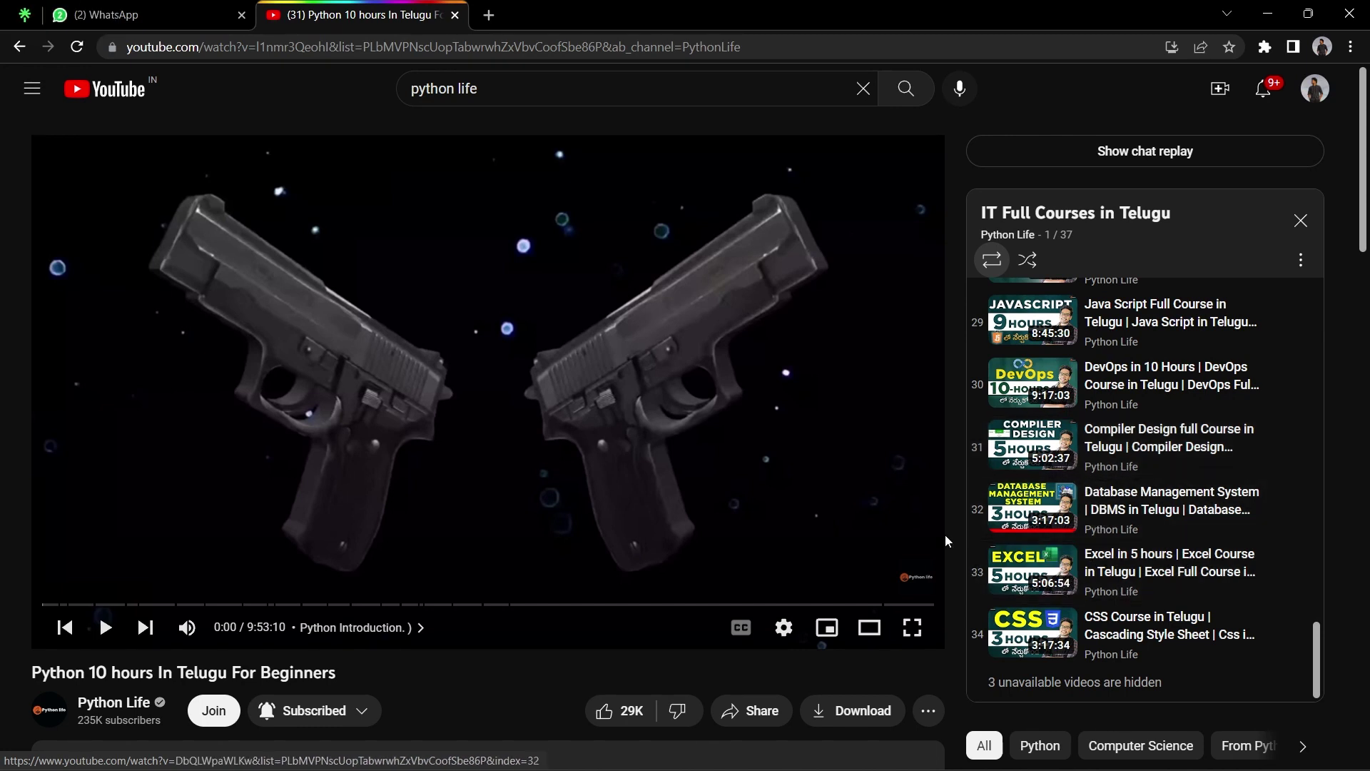
Step: Shrink the playlist video to the miniplayer, close it, and show the channel's uploaded videos
left_click(827, 627)
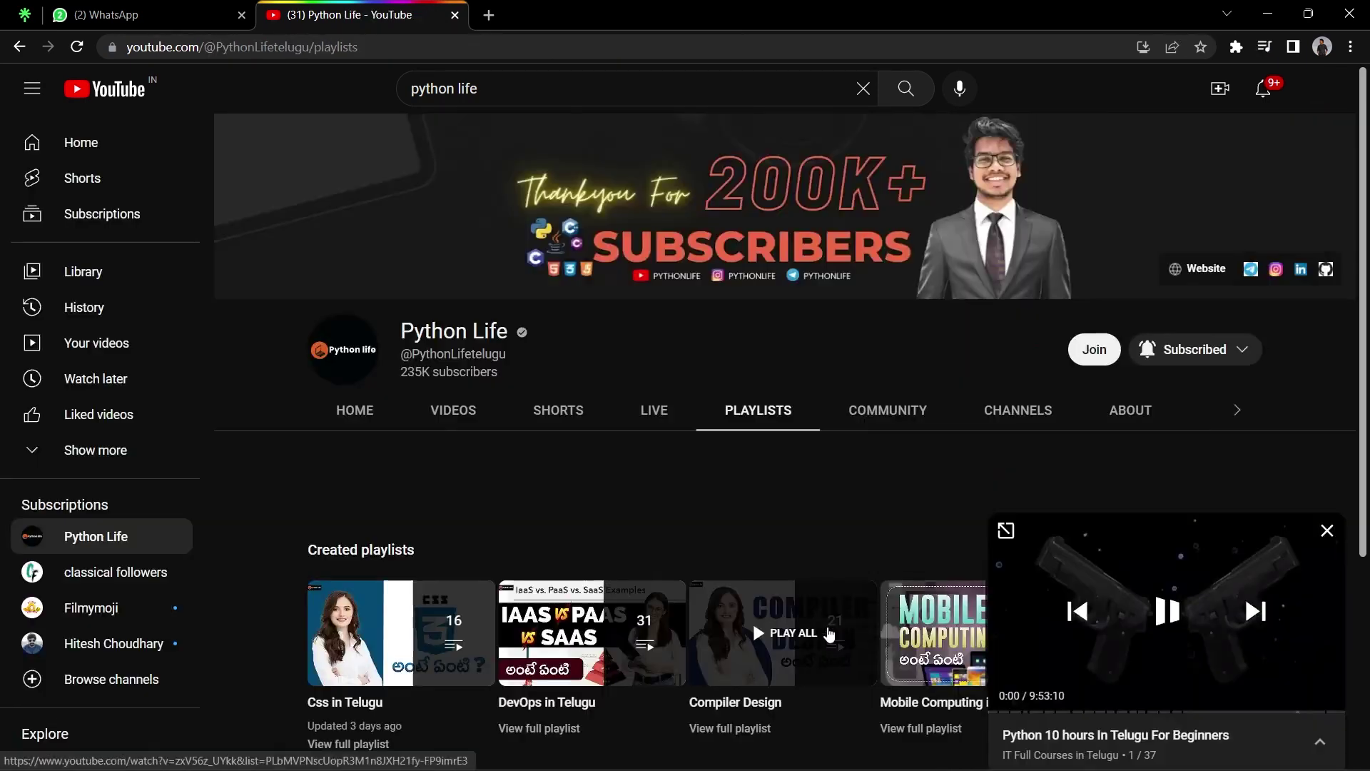
left_click(1327, 530)
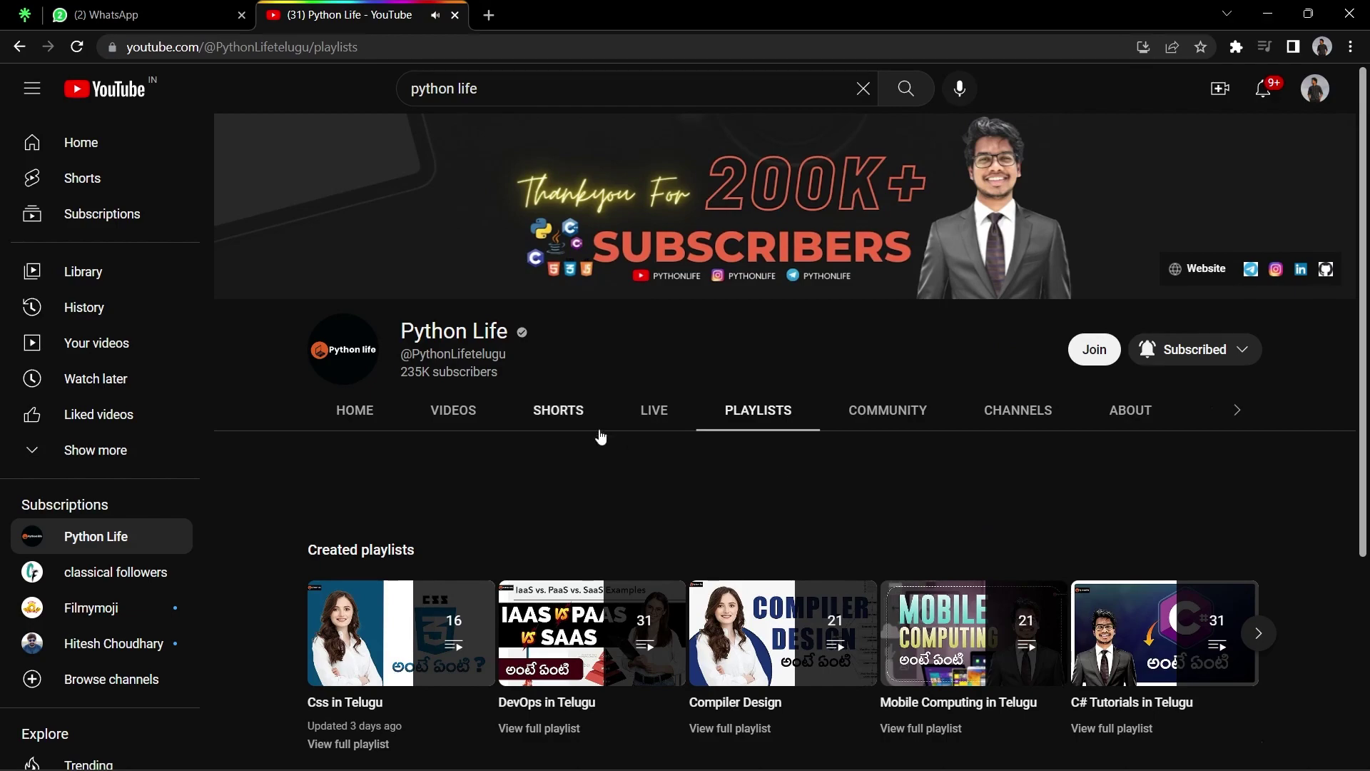
left_click(451, 410)
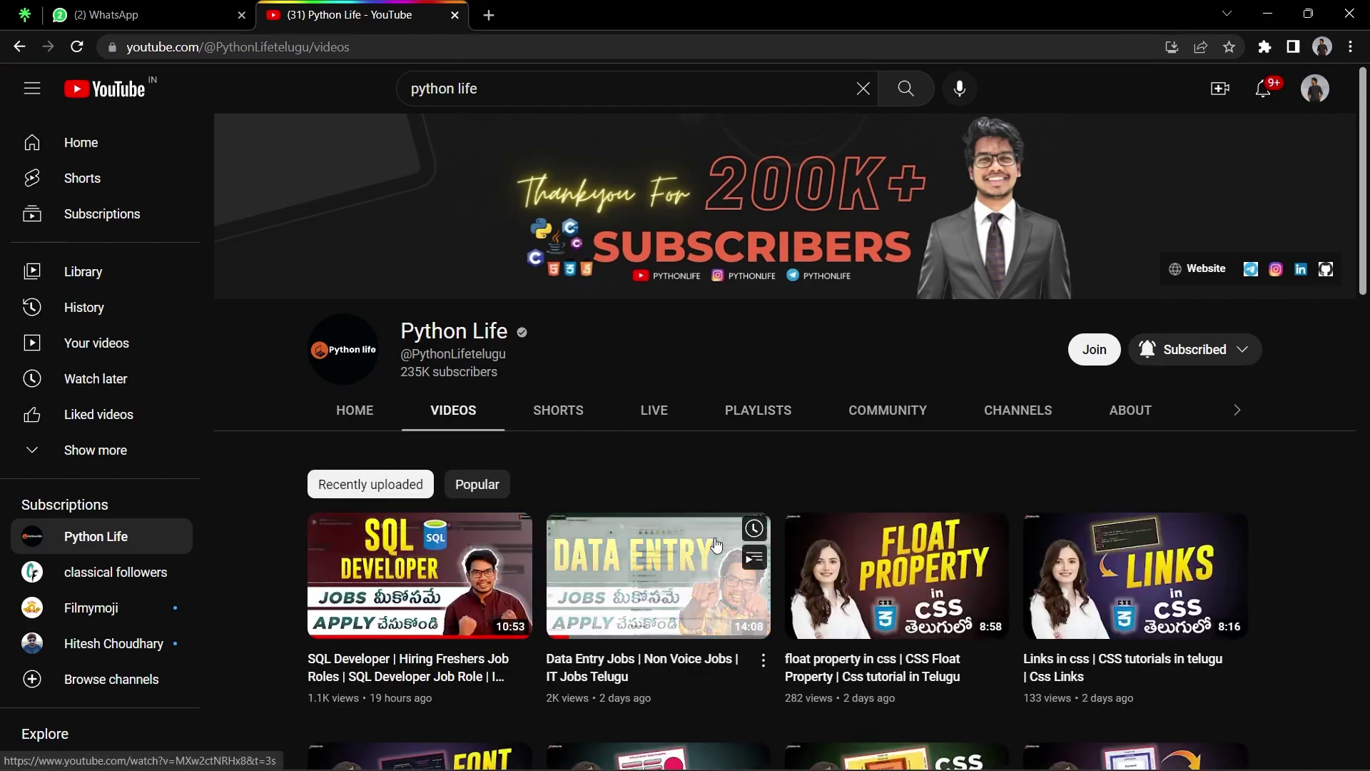
scroll(695, 461, "down", 3)
scroll(694, 461, "up", 3)
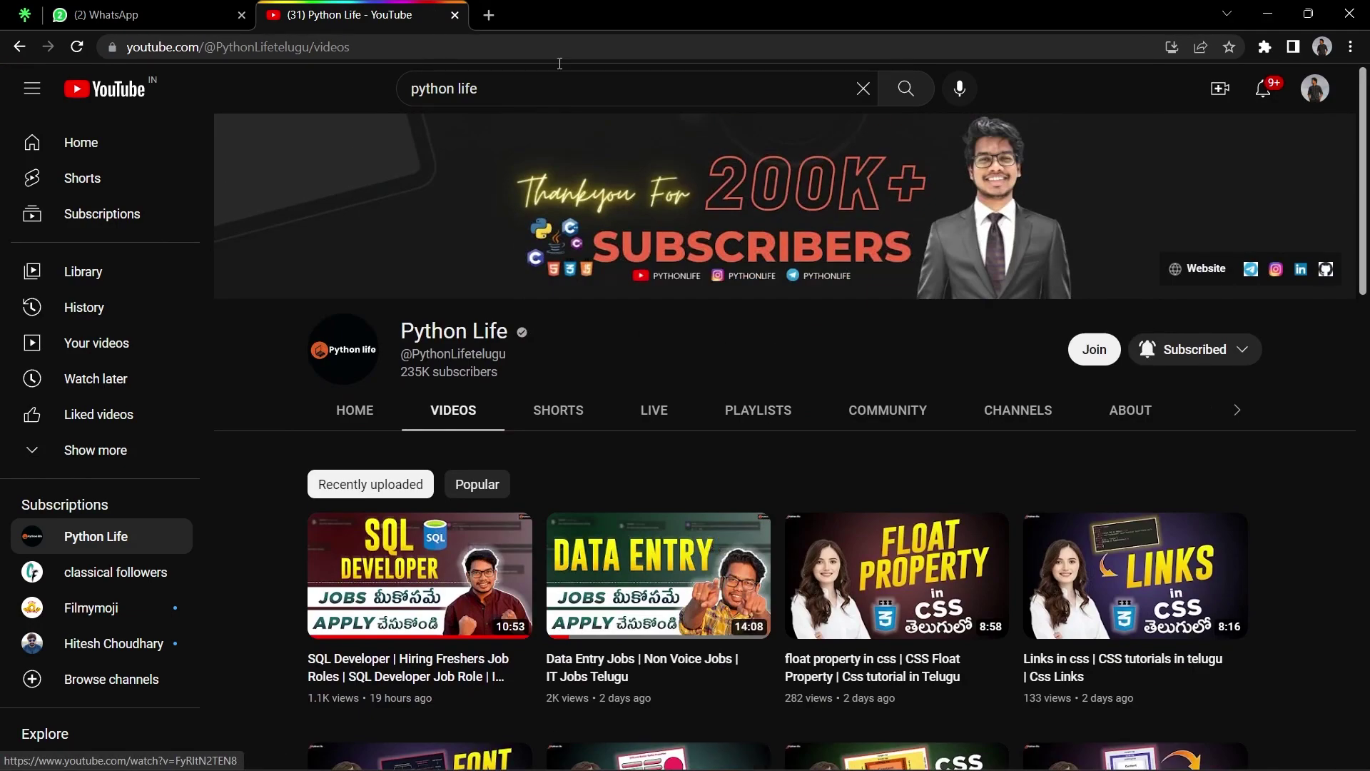
Step: Search Google for 'python life.in' in a new tab
left_click(485, 15)
left_click(642, 372)
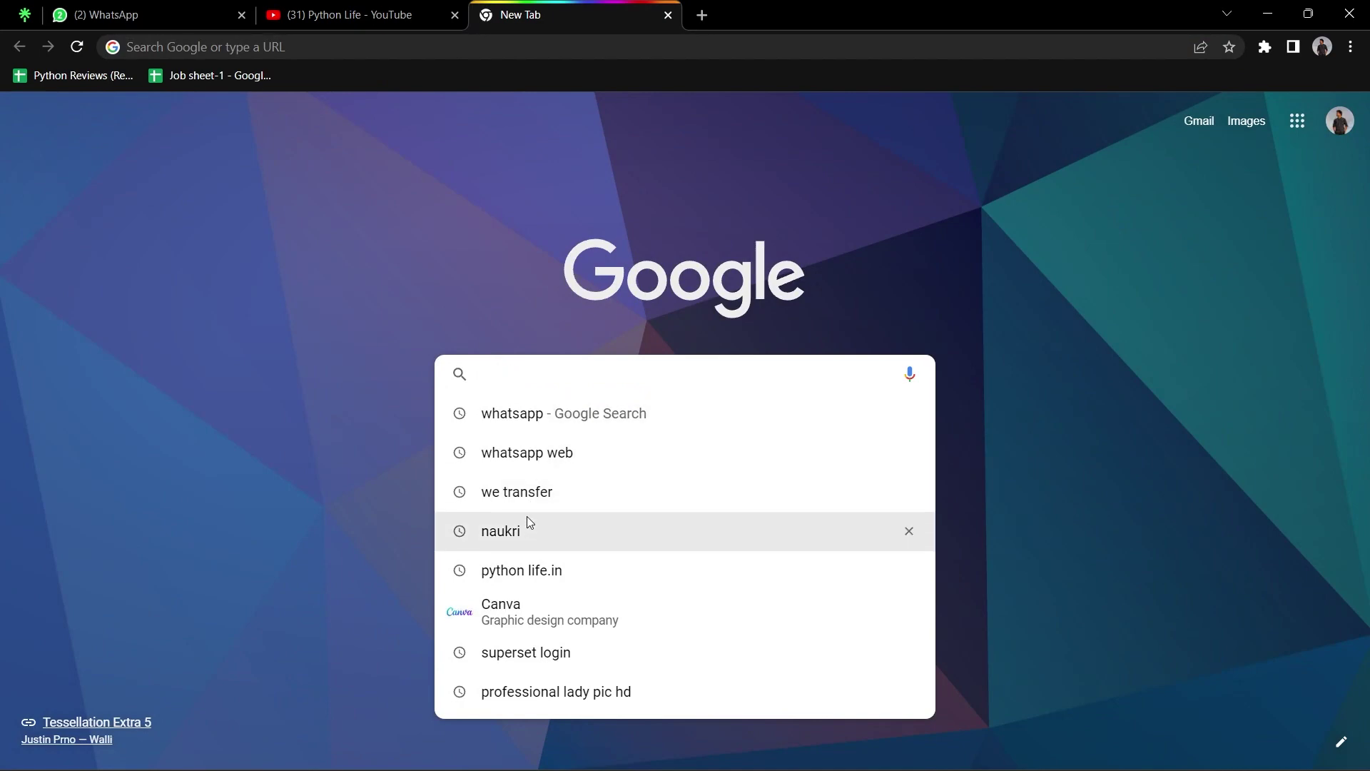
left_click(522, 569)
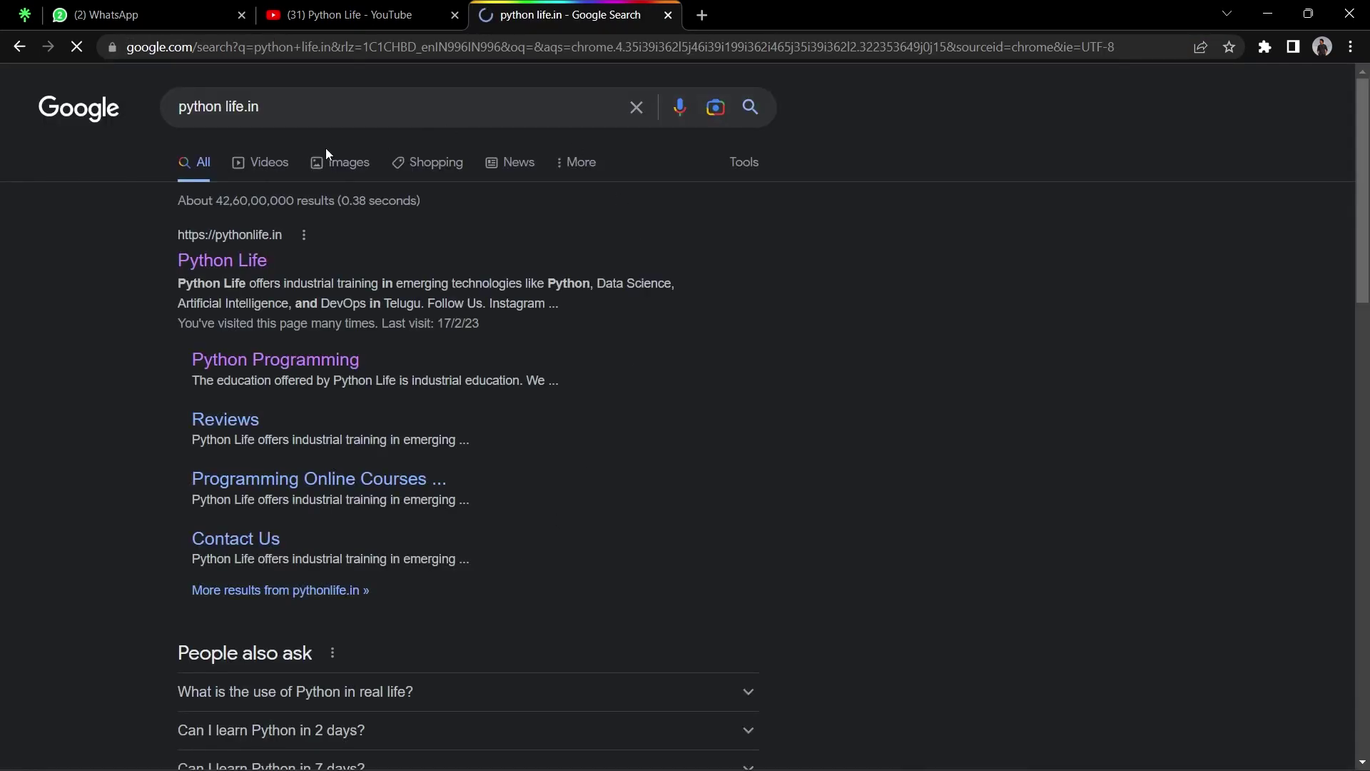
Step: Review the Python Life Telugu Python course page, then return to the Python Life YouTube tab
left_click(221, 261)
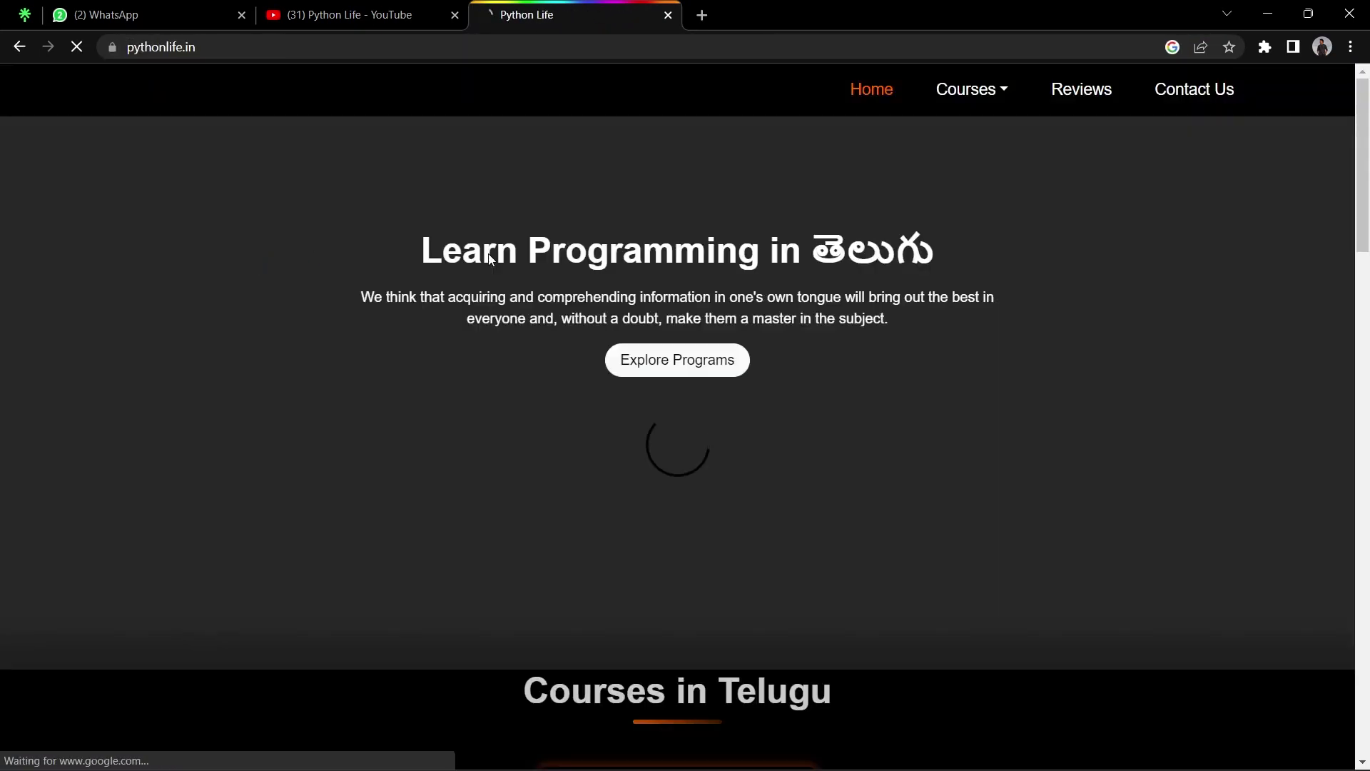
scroll(646, 412, "down", 3)
scroll(645, 412, "down", 2)
scroll(644, 416, "down", 3)
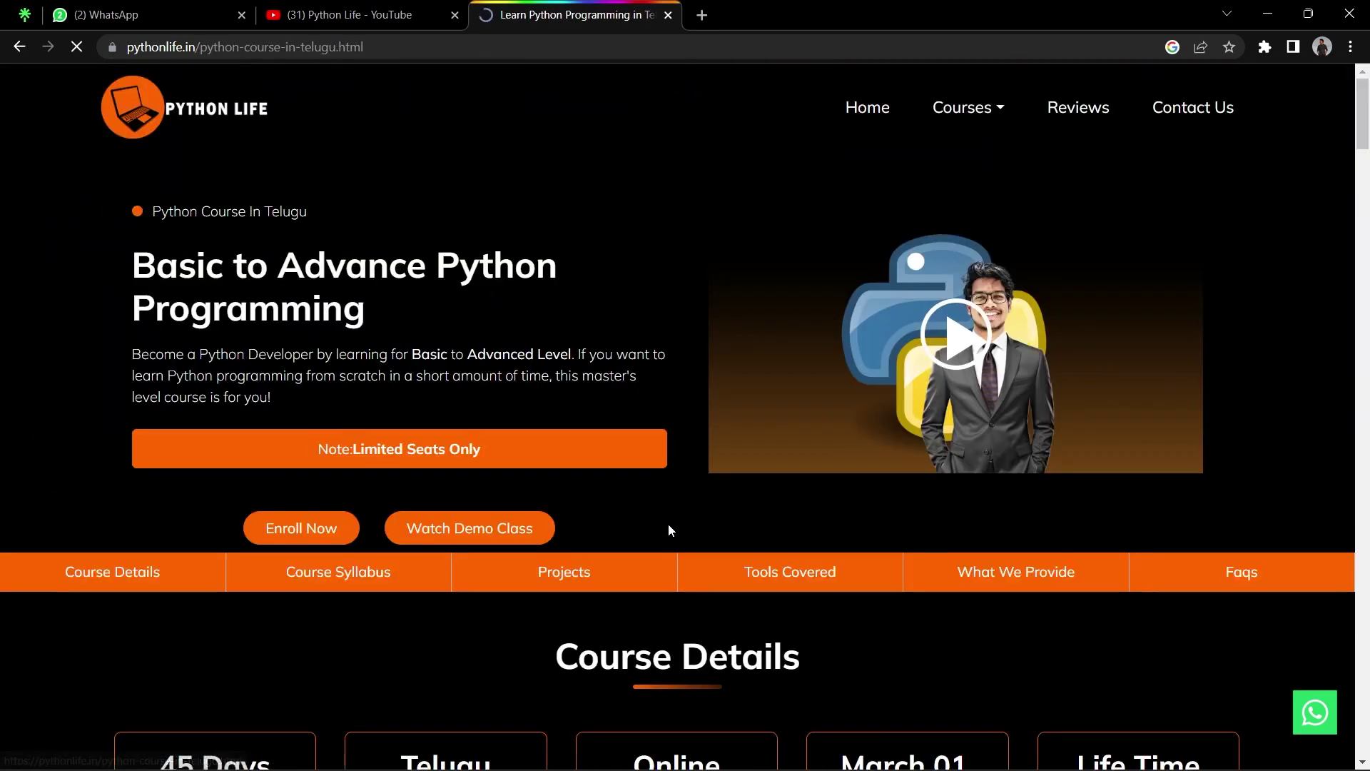
scroll(497, 524, "down", 1)
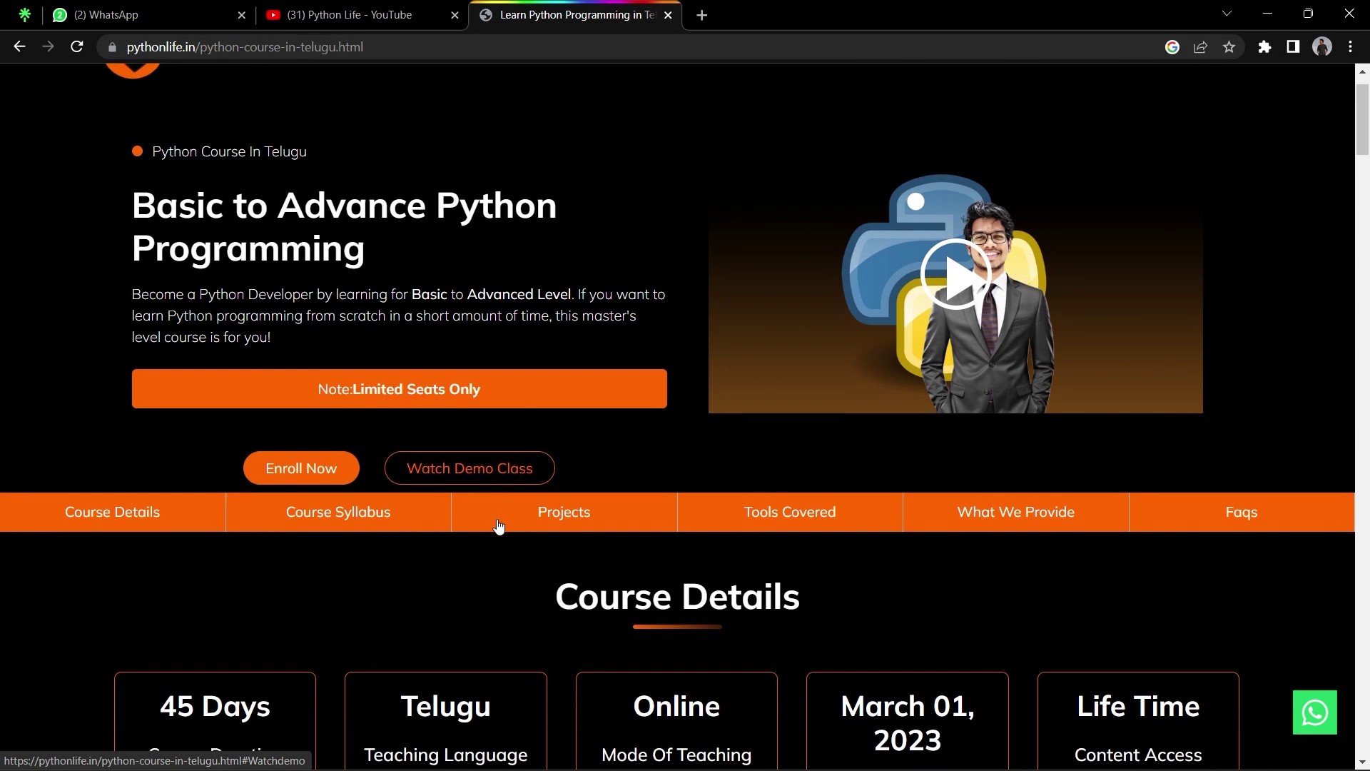
scroll(497, 525, "up", 1)
scroll(496, 525, "down", 1)
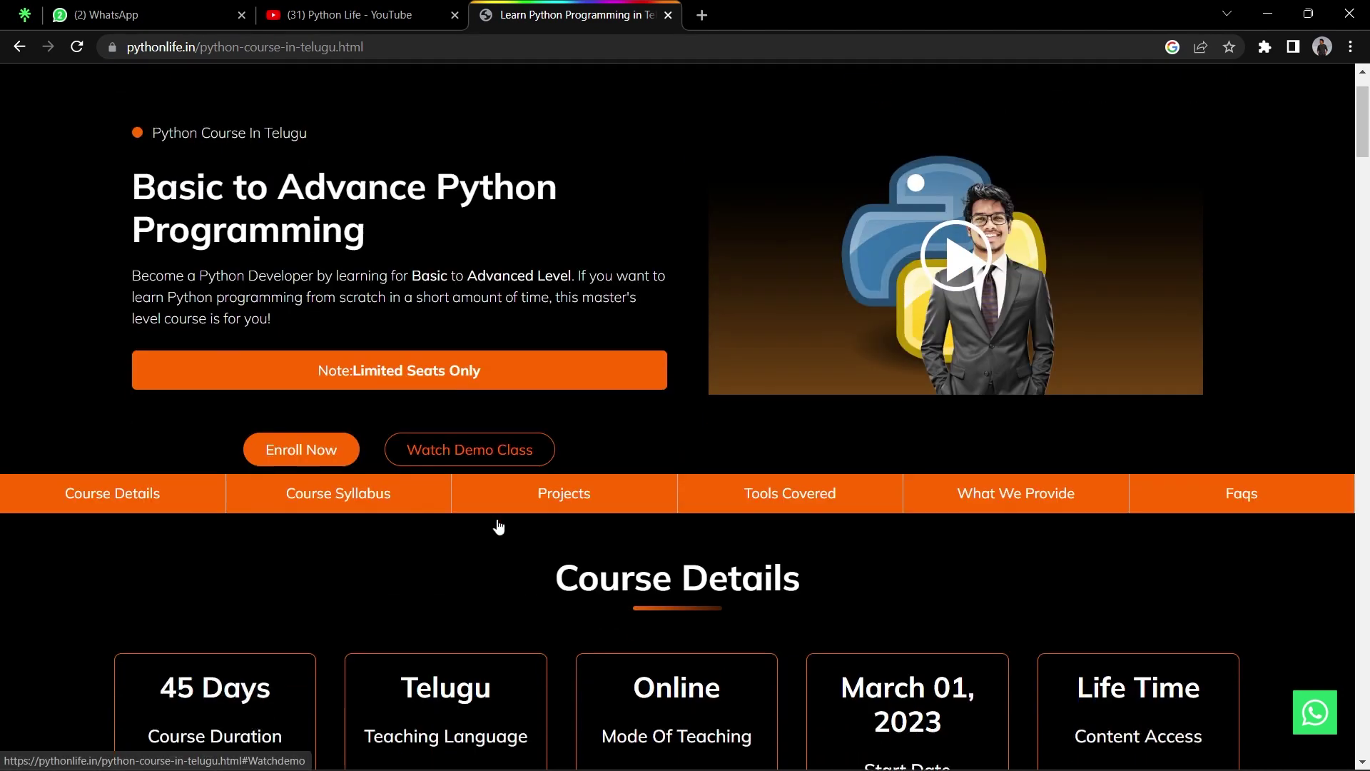
scroll(497, 525, "down", 1)
scroll(497, 525, "down", 1)
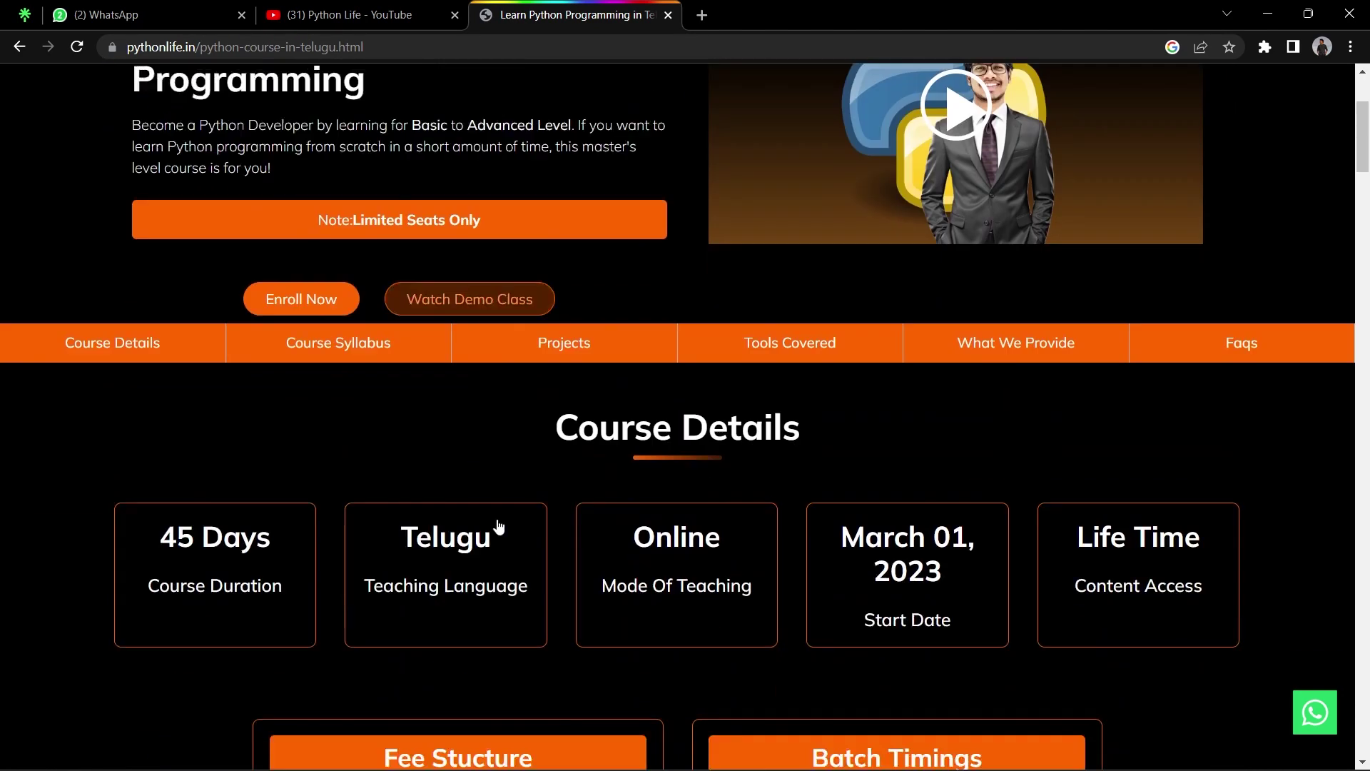
scroll(497, 525, "down", 1)
scroll(497, 525, "down", 2)
scroll(497, 525, "down", 2)
scroll(498, 526, "down", 2)
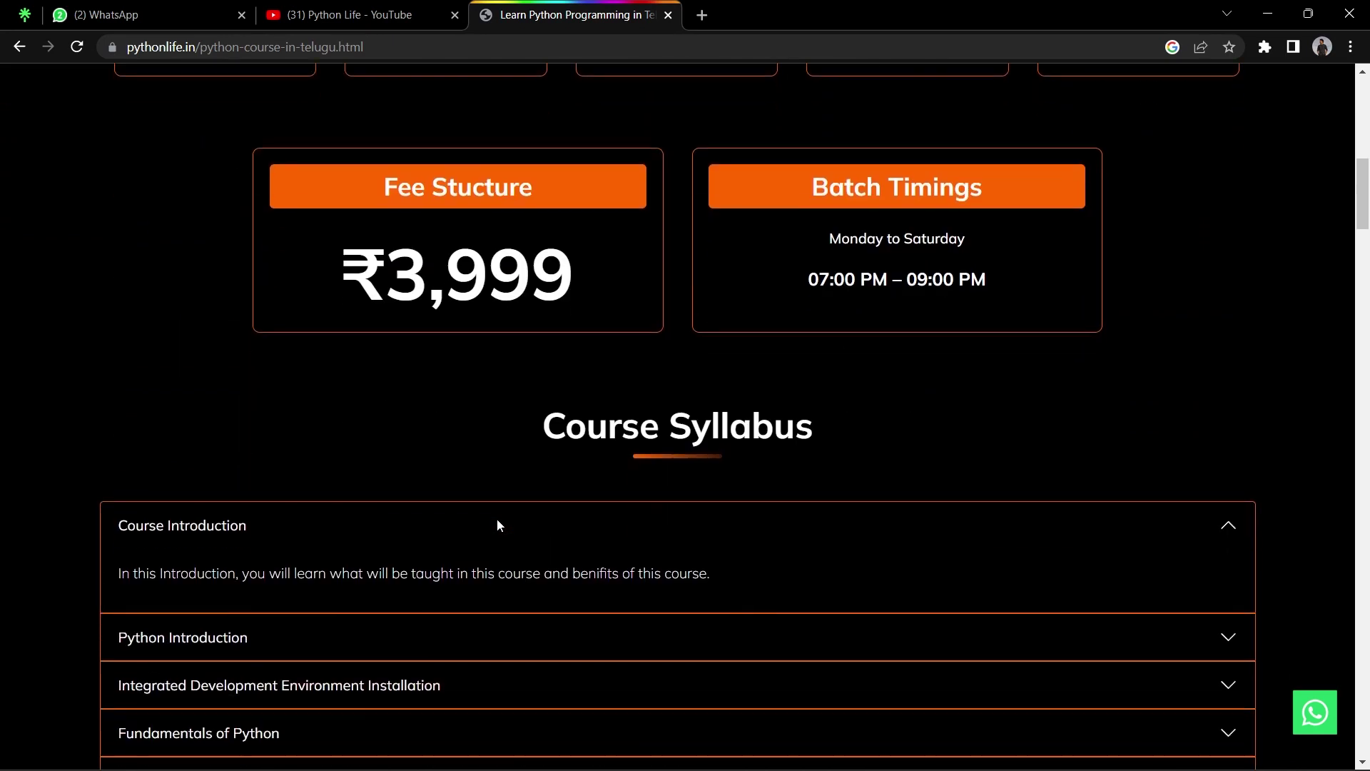
scroll(497, 526, "down", 1)
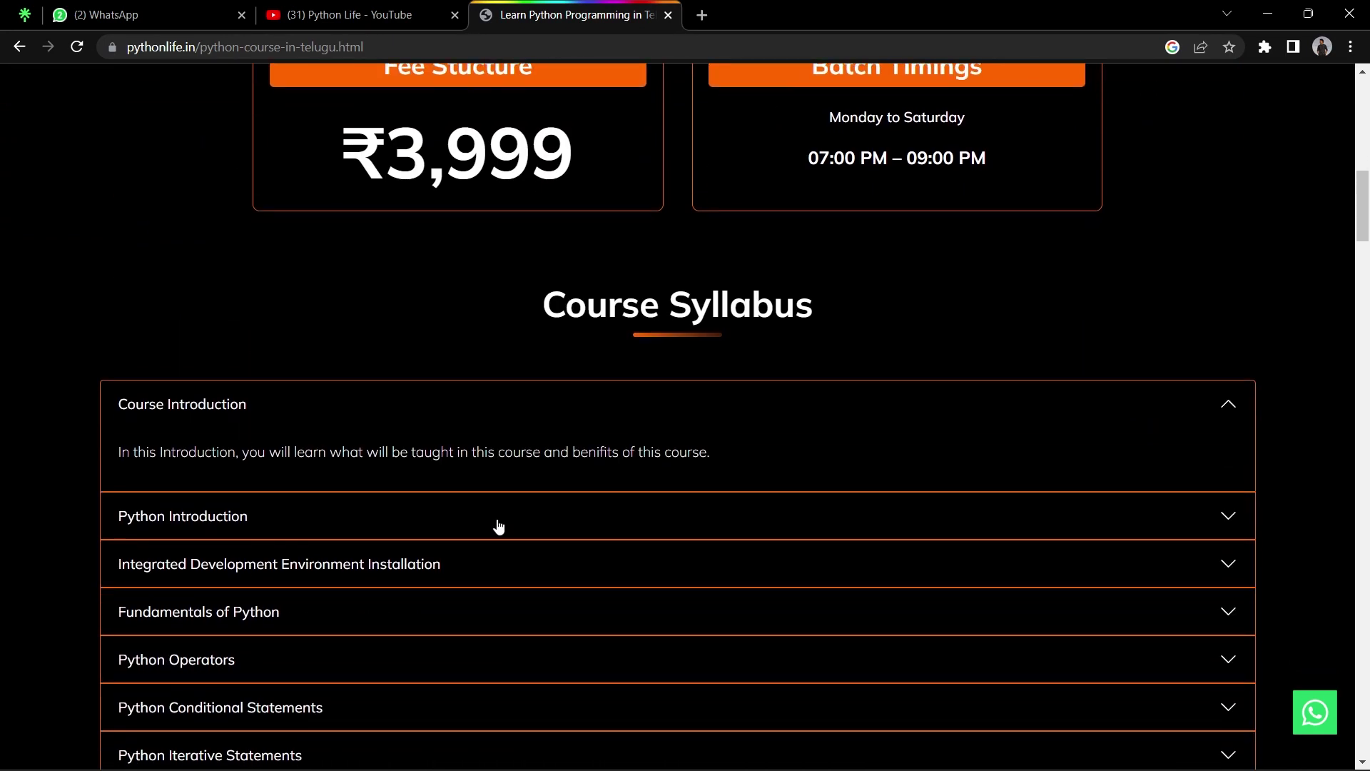
scroll(497, 525, "down", 1)
scroll(498, 525, "down", 1)
scroll(497, 524, "down", 1)
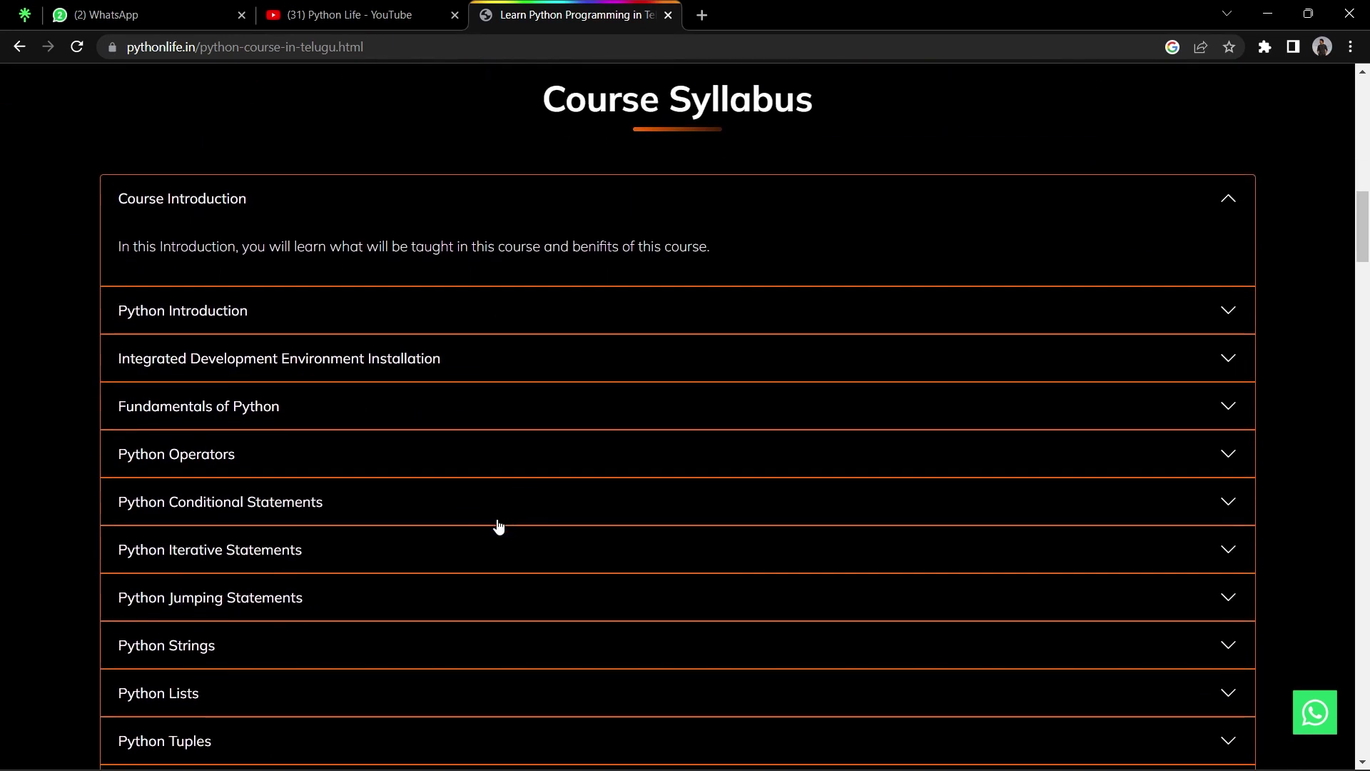
scroll(497, 524, "down", 4)
scroll(498, 524, "down", 4)
scroll(498, 525, "down", 4)
scroll(497, 524, "down", 2)
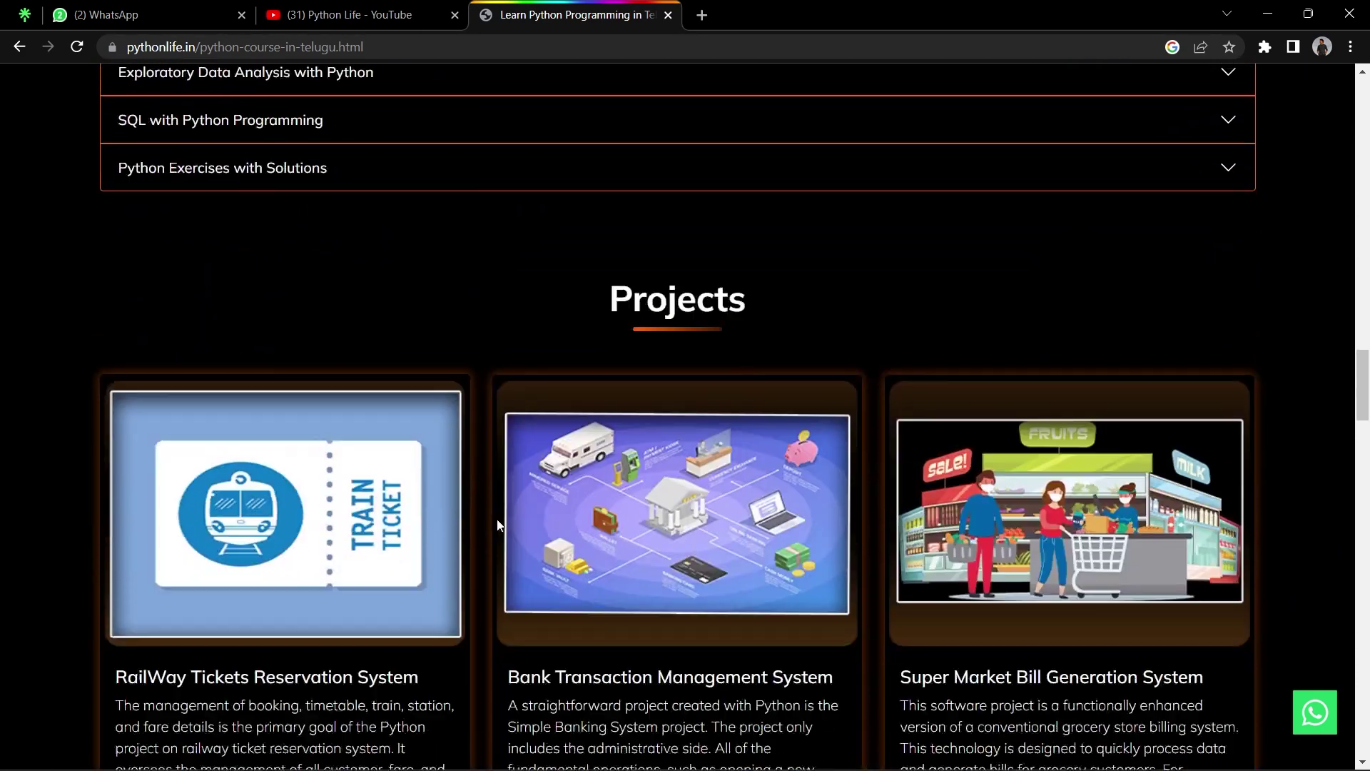
scroll(497, 525, "down", 5)
scroll(496, 524, "down", 5)
scroll(497, 524, "down", 4)
scroll(498, 526, "down", 3)
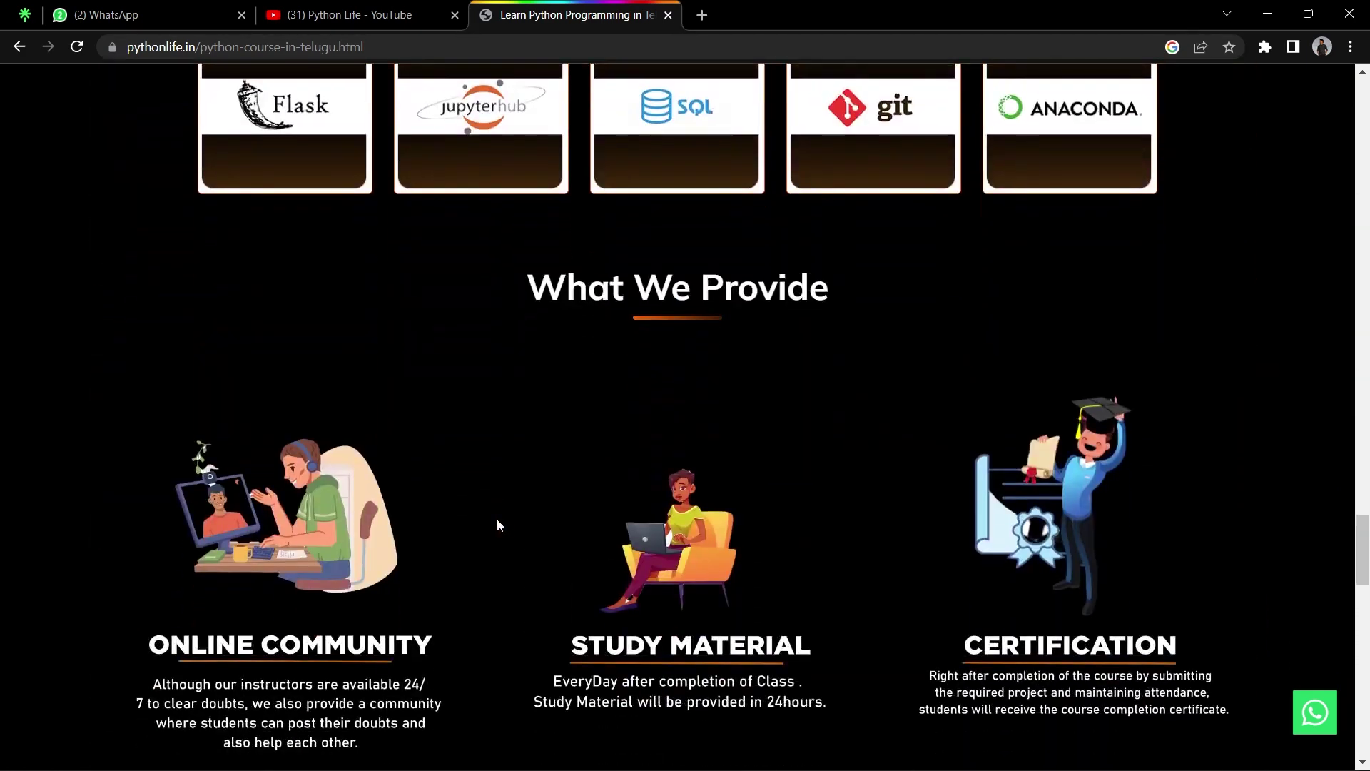
scroll(497, 525, "down", 5)
scroll(497, 525, "down", 4)
scroll(665, 525, "down", 1)
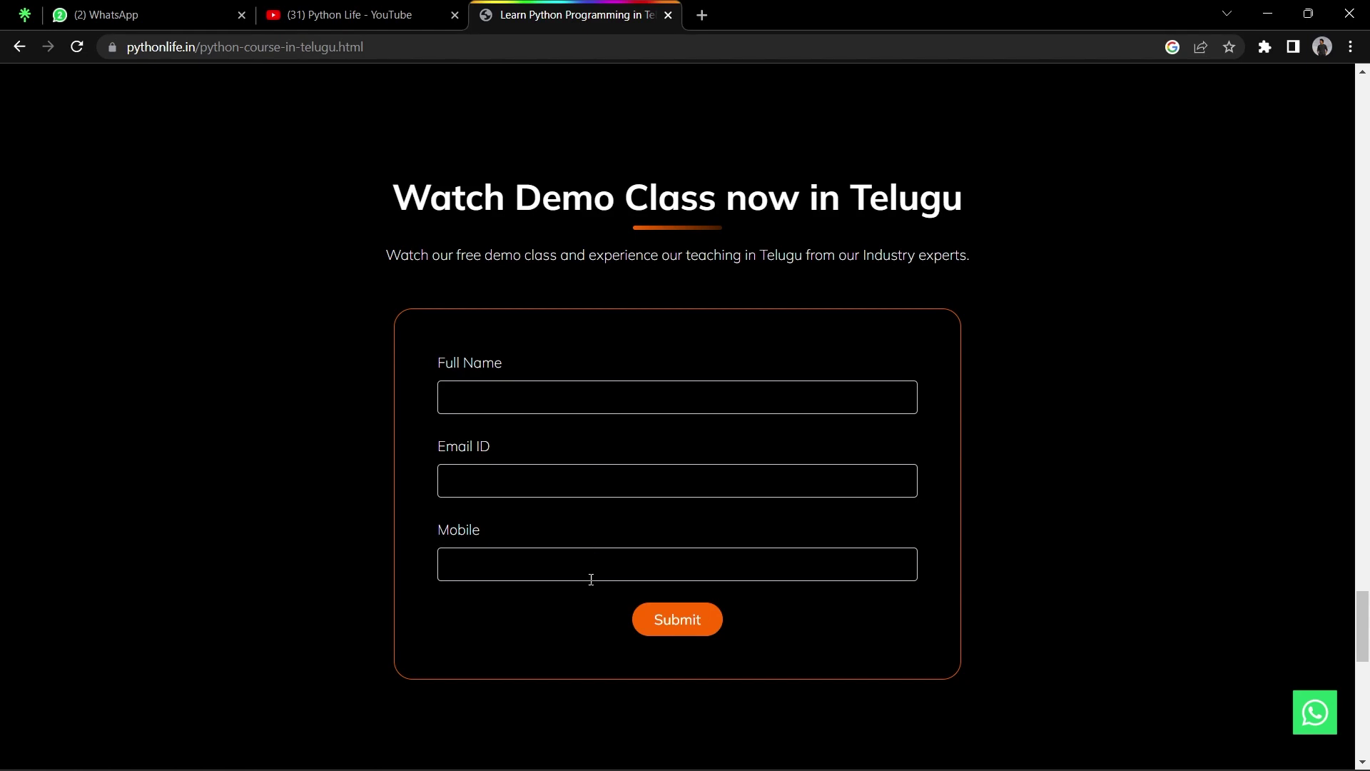
scroll(918, 434, "down", 2)
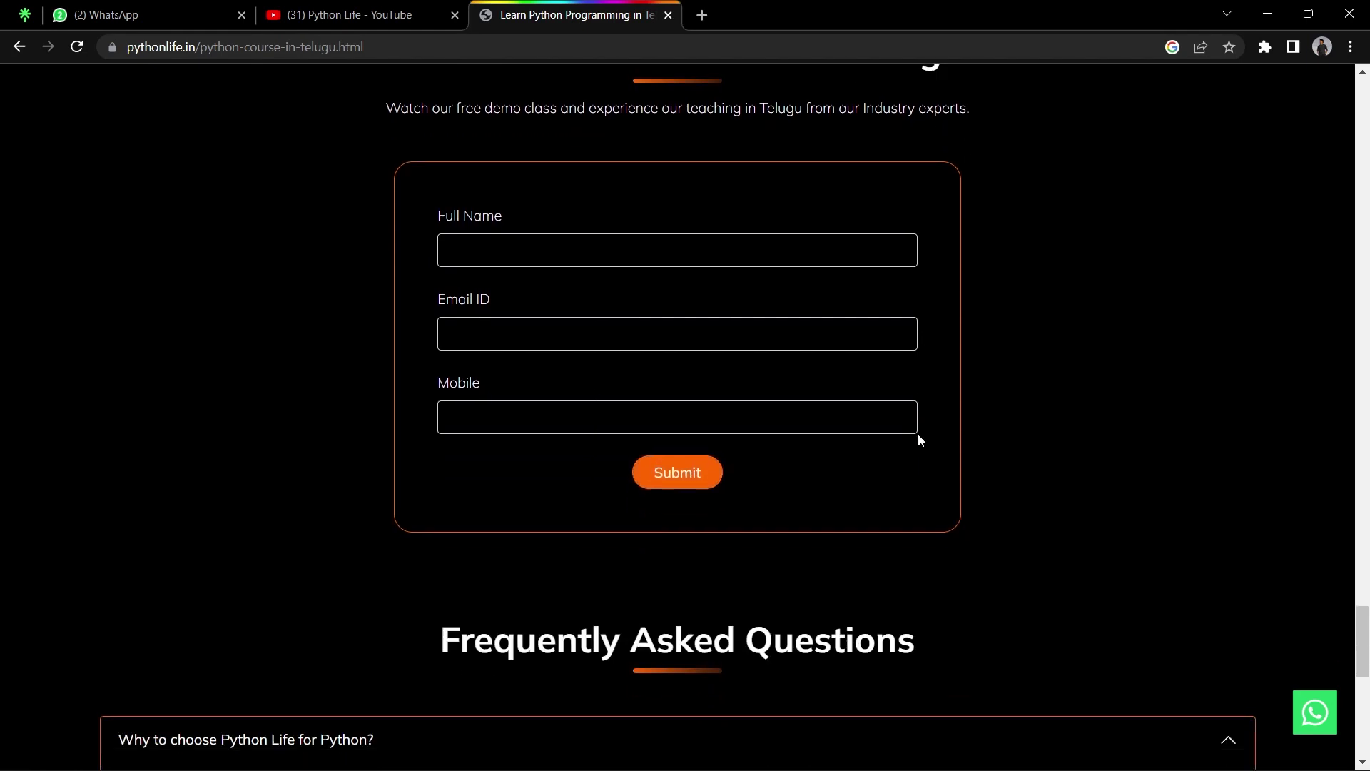
scroll(917, 434, "up", 8)
scroll(917, 434, "up", 4)
scroll(917, 434, "up", 5)
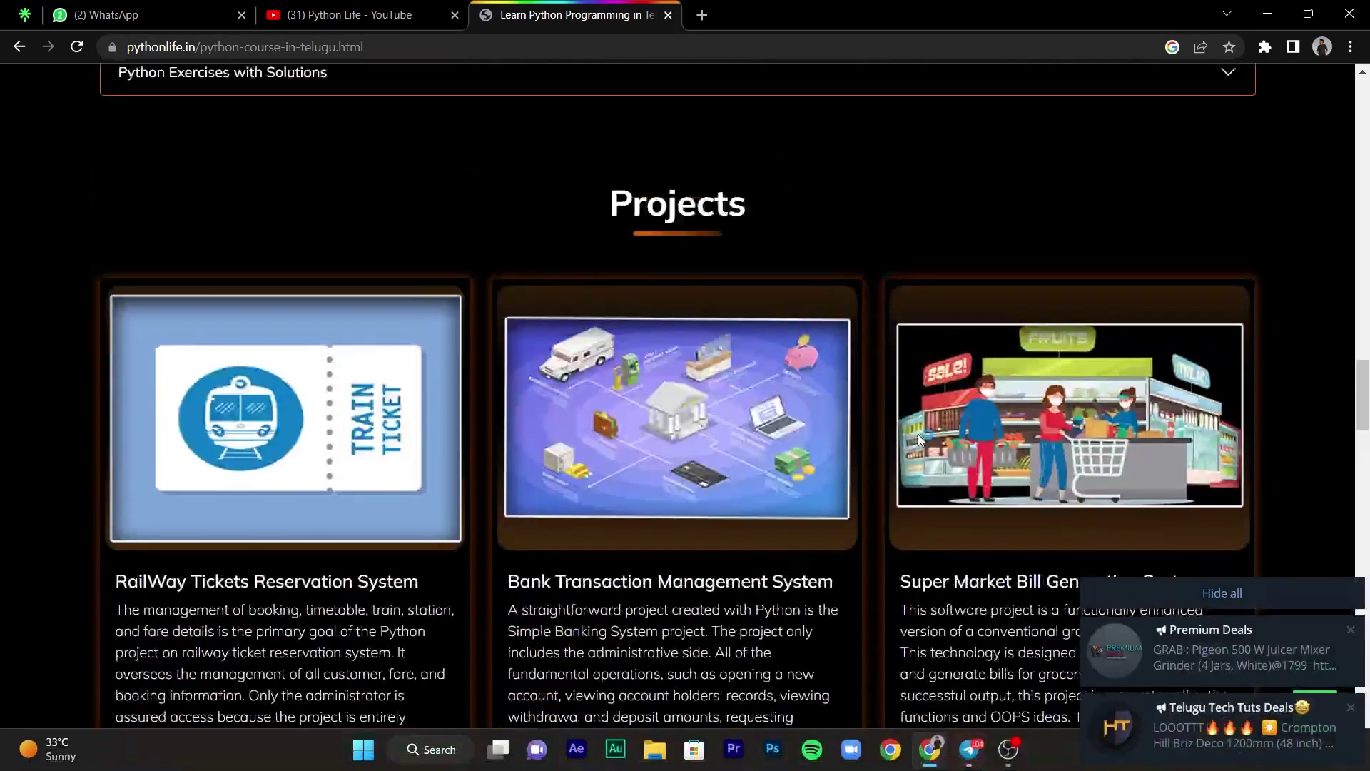
left_click(349, 14)
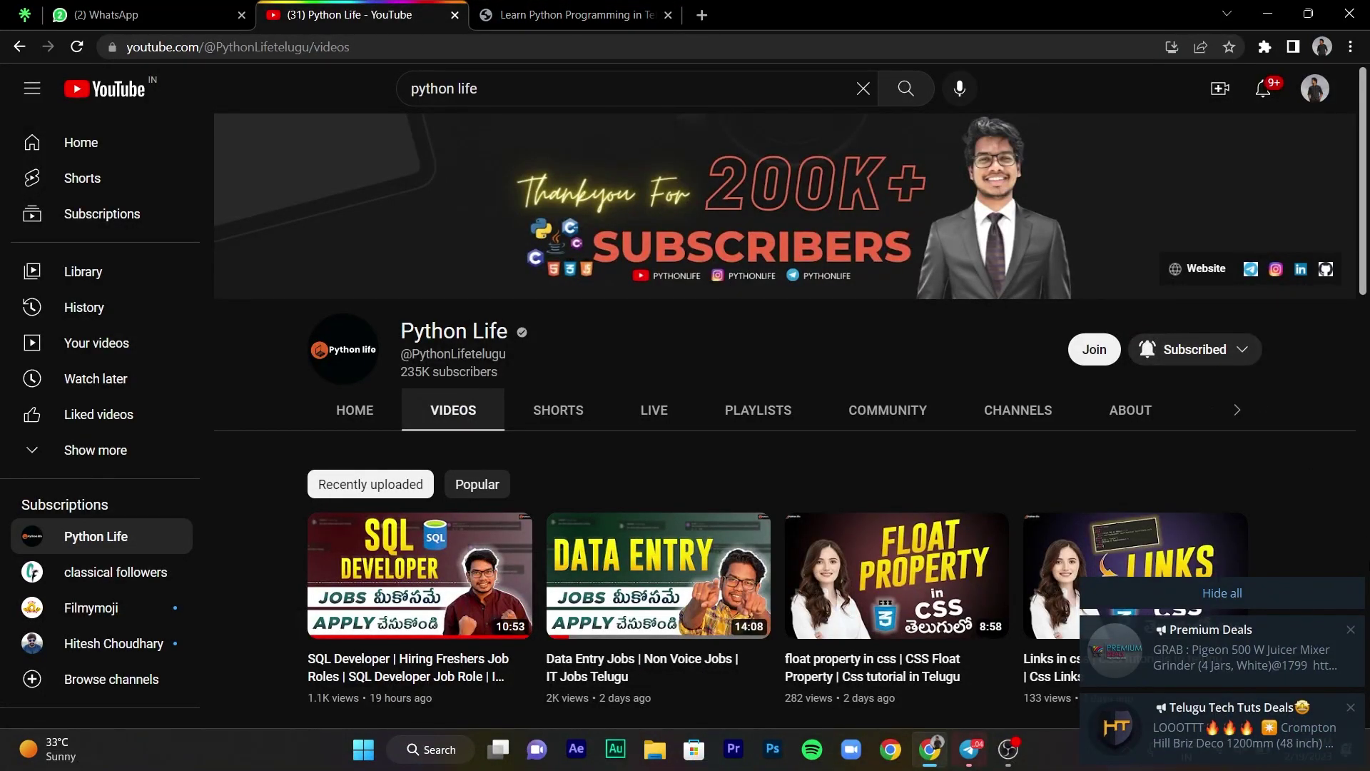
Step: Dismiss the Premium Deals and Telugu Tech Tuts Deals notifications
left_click(1351, 631)
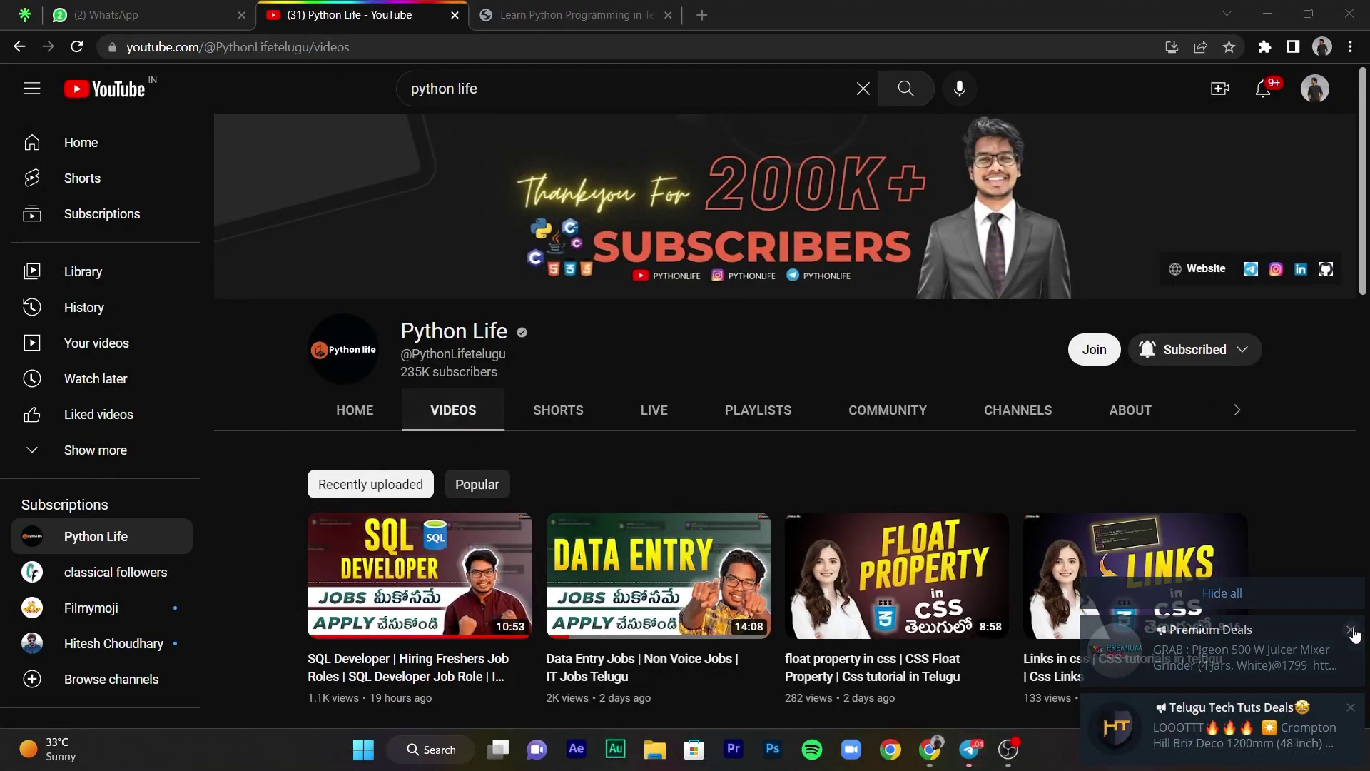
left_click(1354, 713)
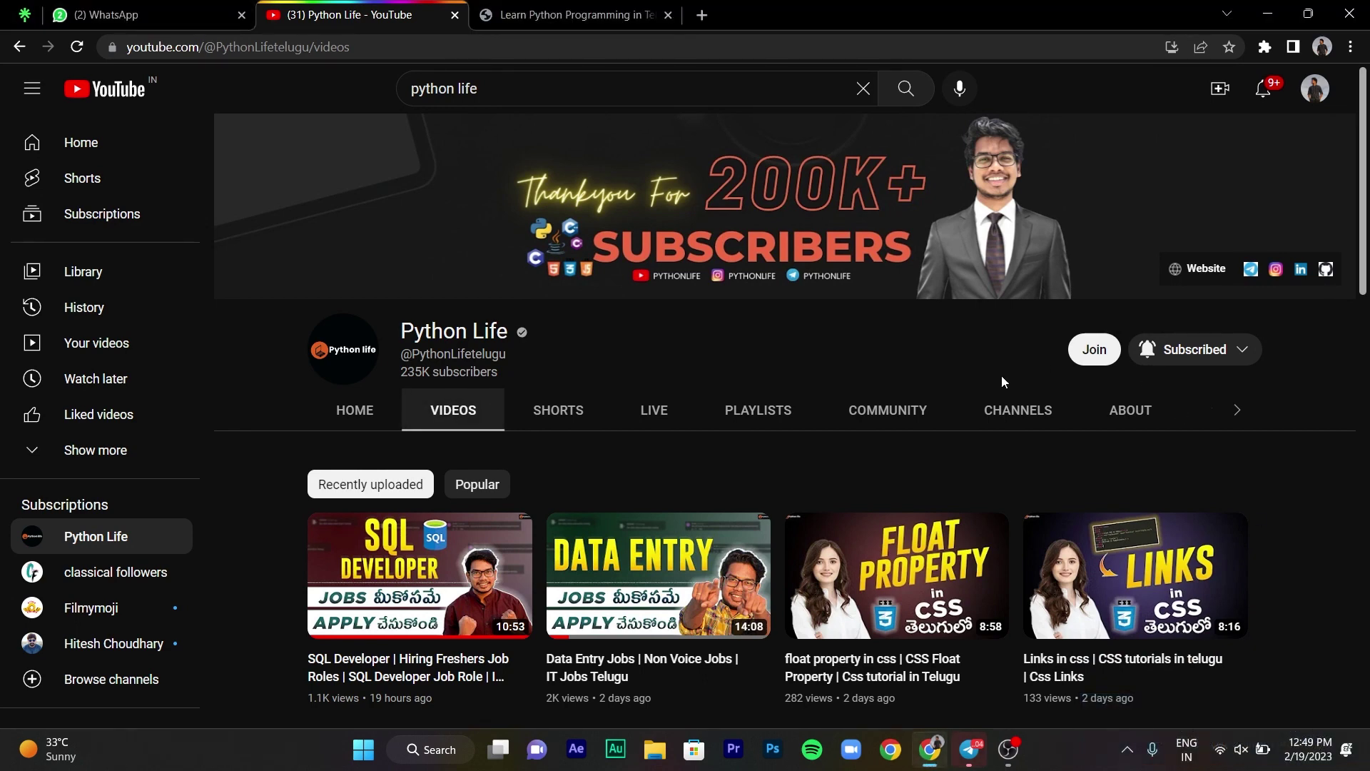